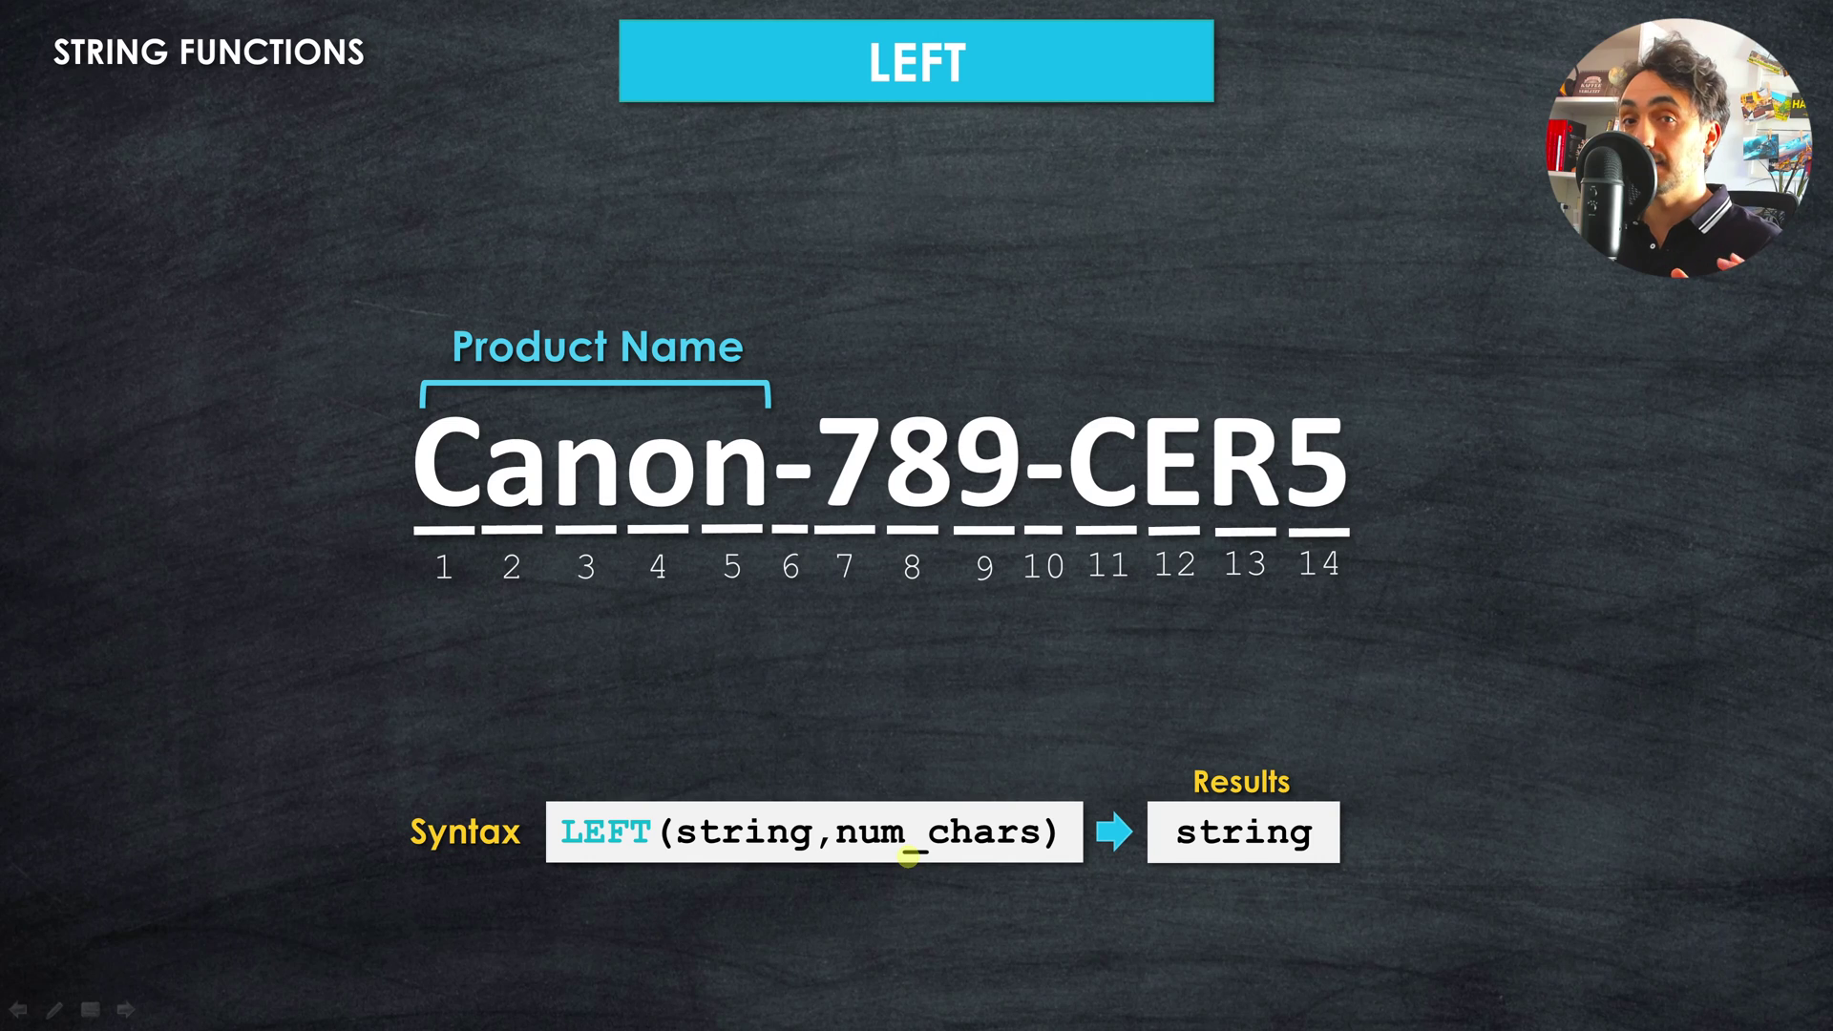
# Step: Show LEFT taking 5 characters of Canon-789-CER5 to return 'Canon', then advance to RIGHT
pyautogui.press('Right')
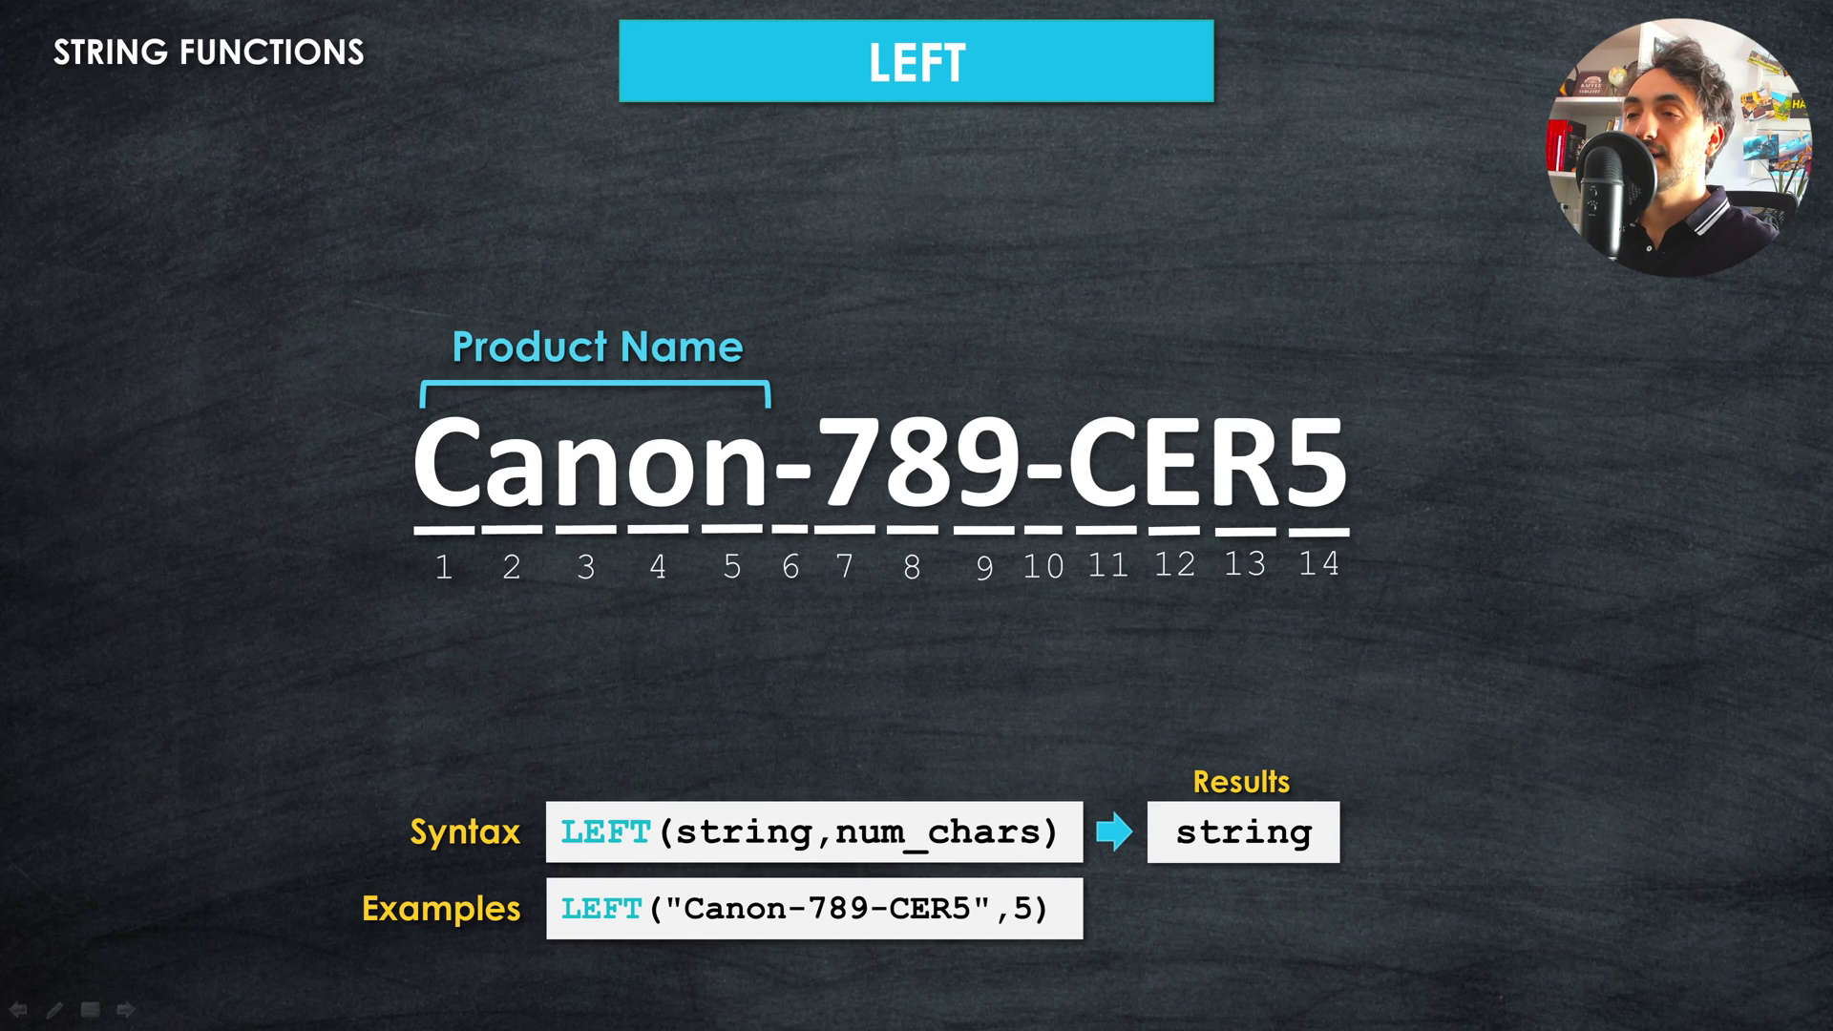
pyautogui.press('Right')
pyautogui.press('Right')
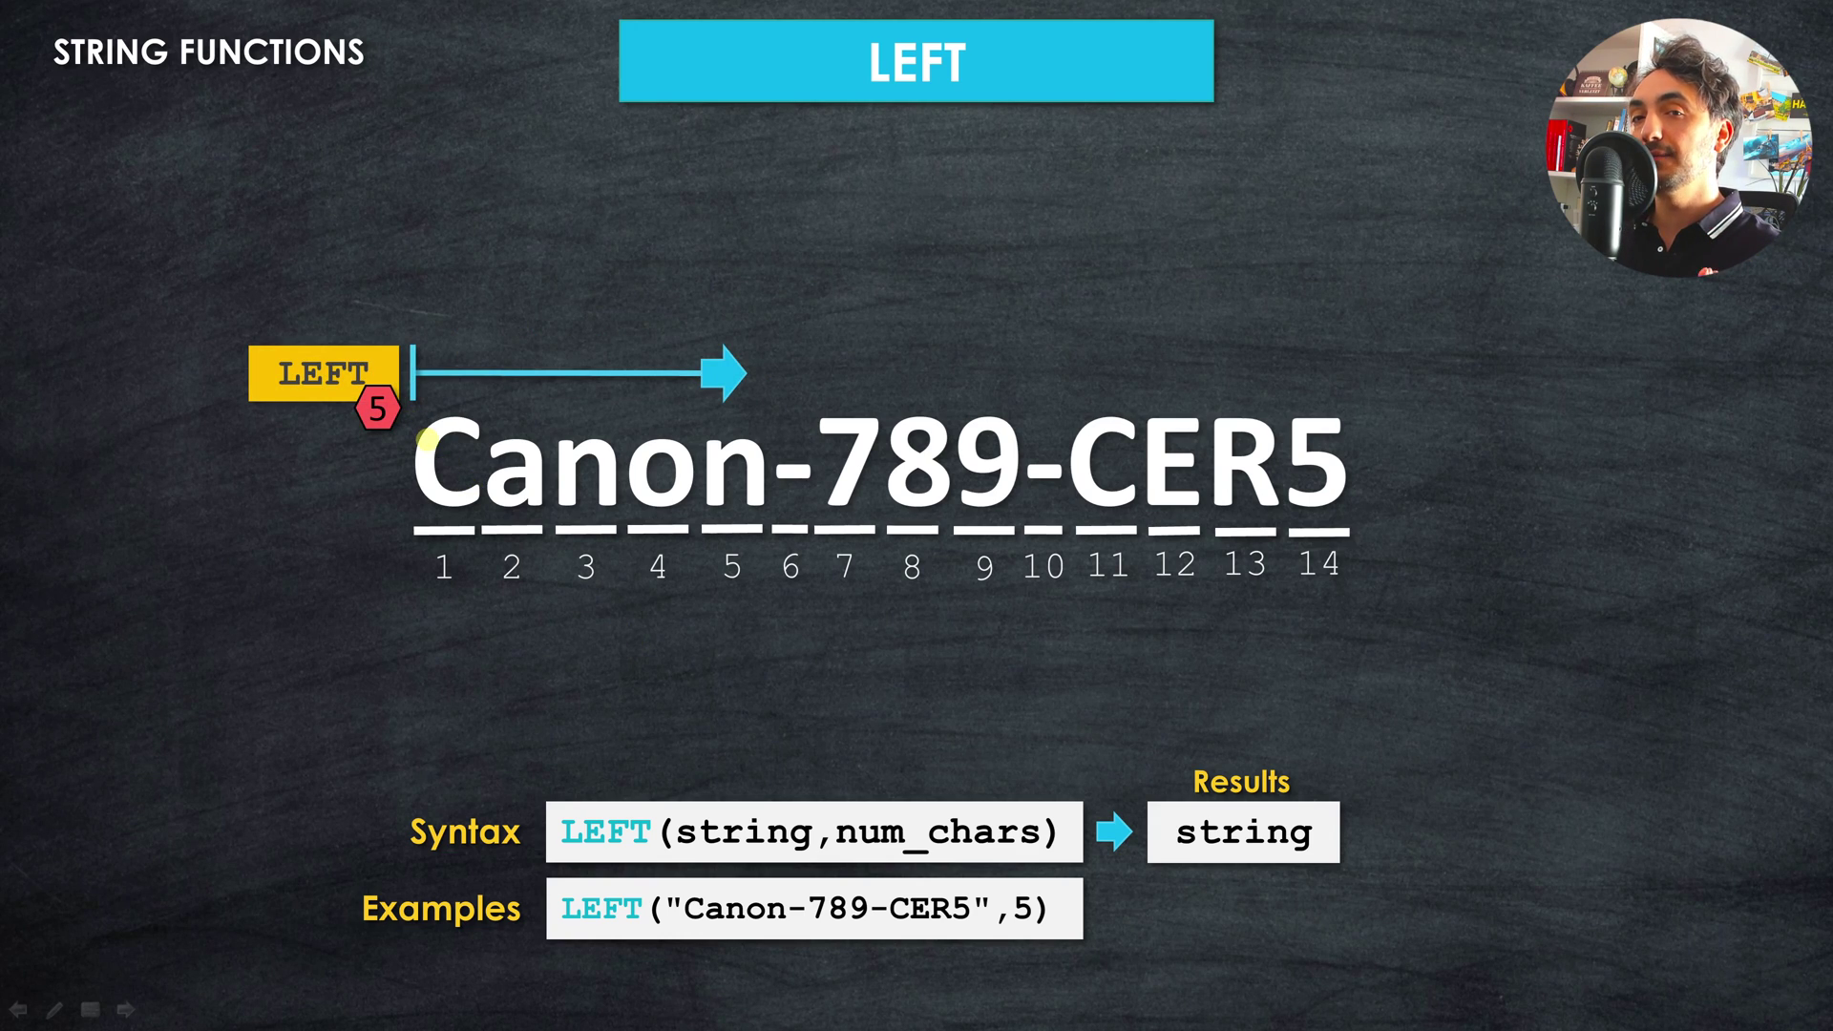
pyautogui.press('Right')
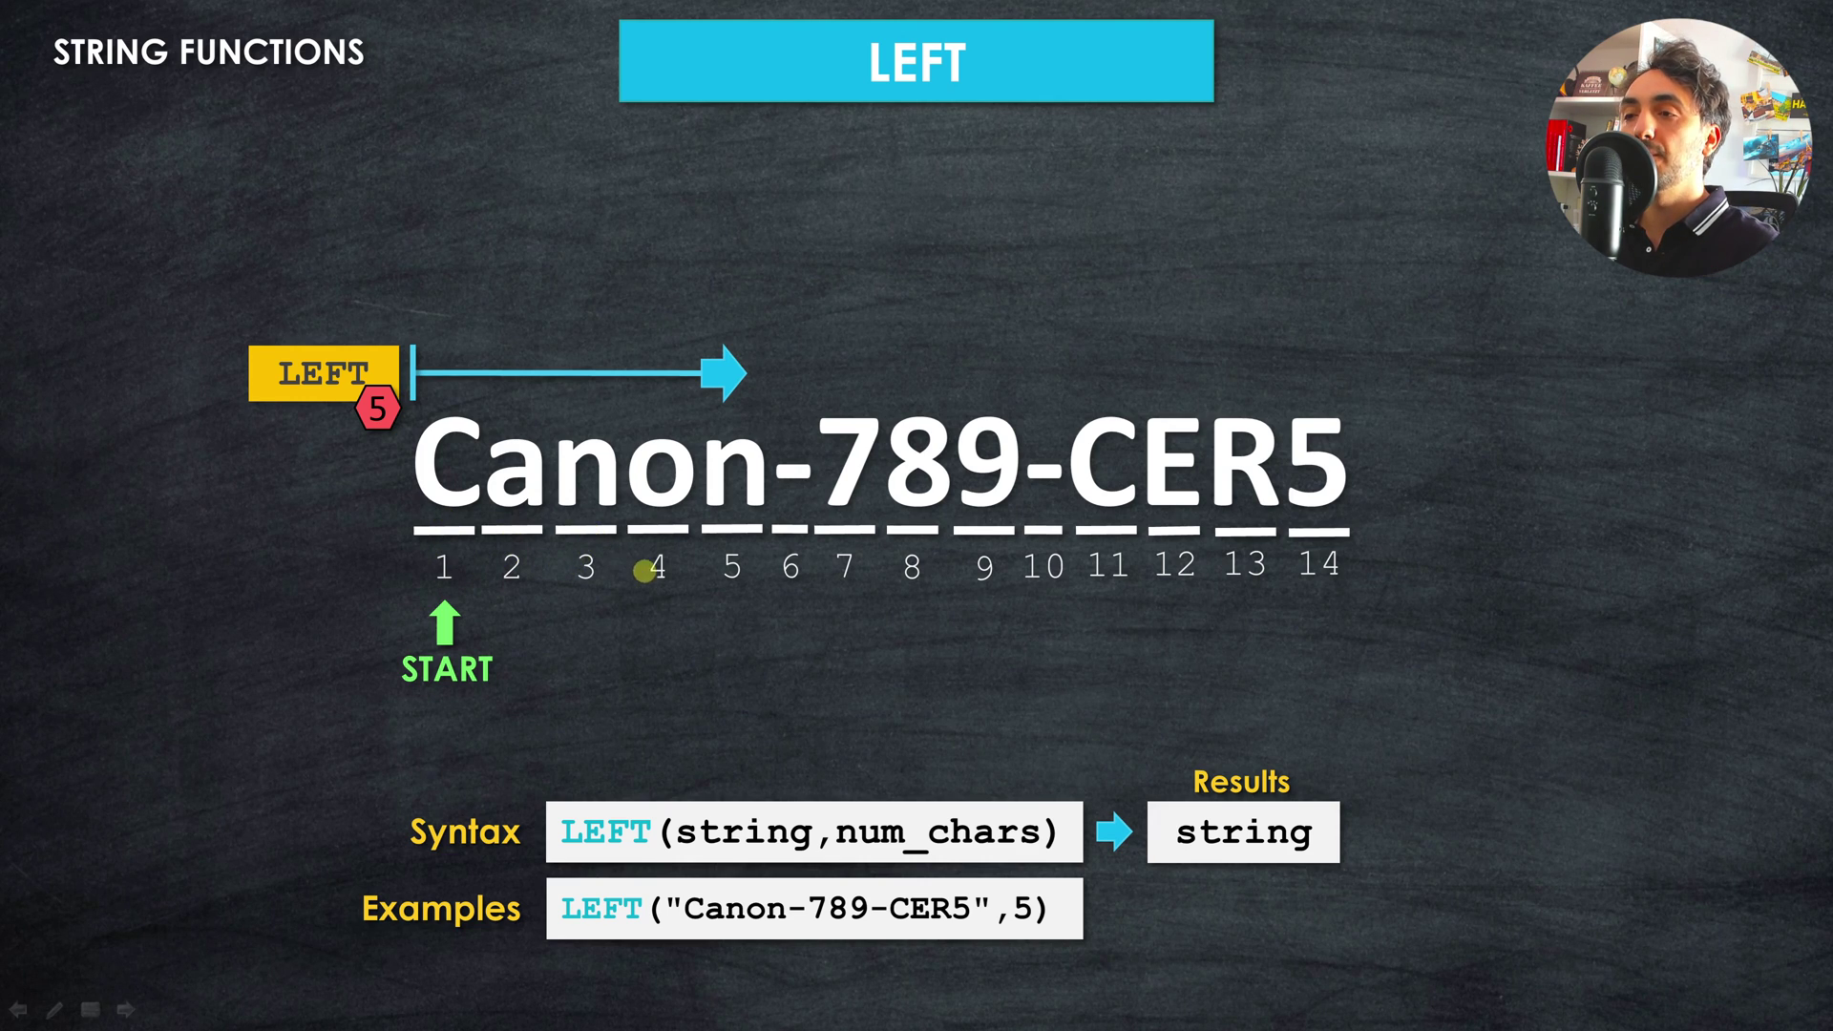
pyautogui.click(741, 609)
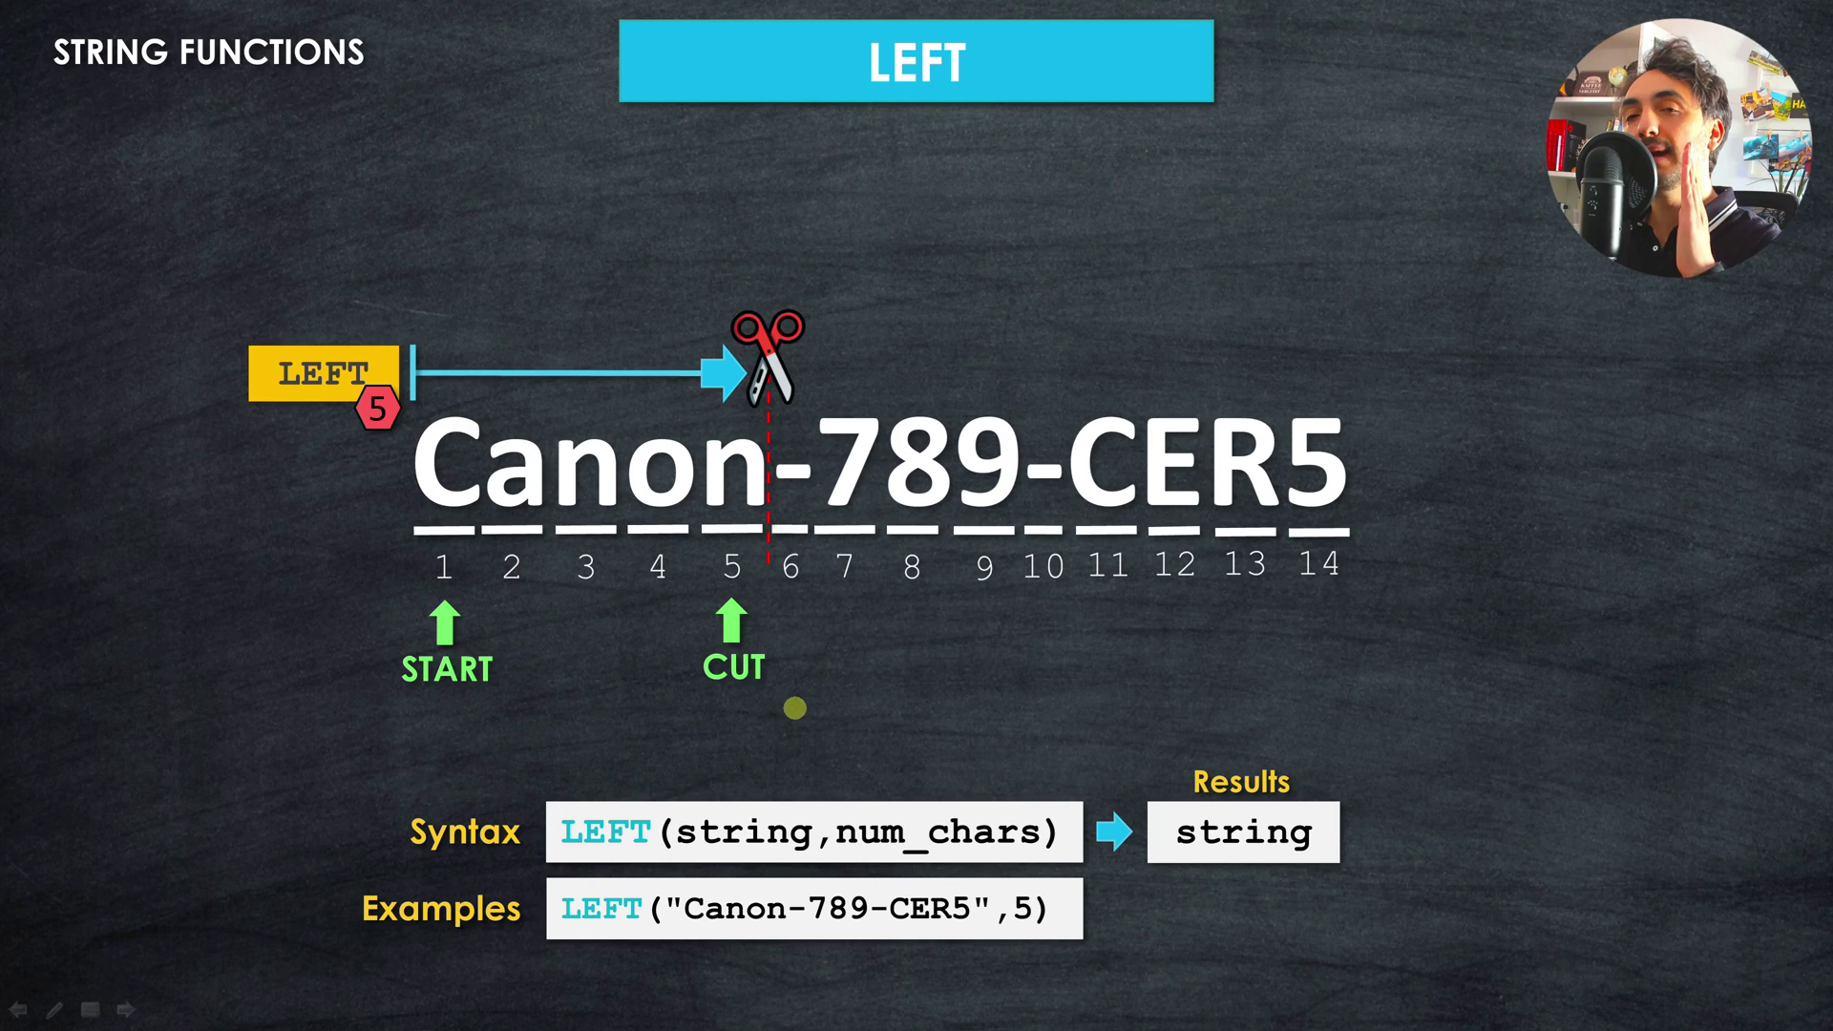
pyautogui.click(1051, 668)
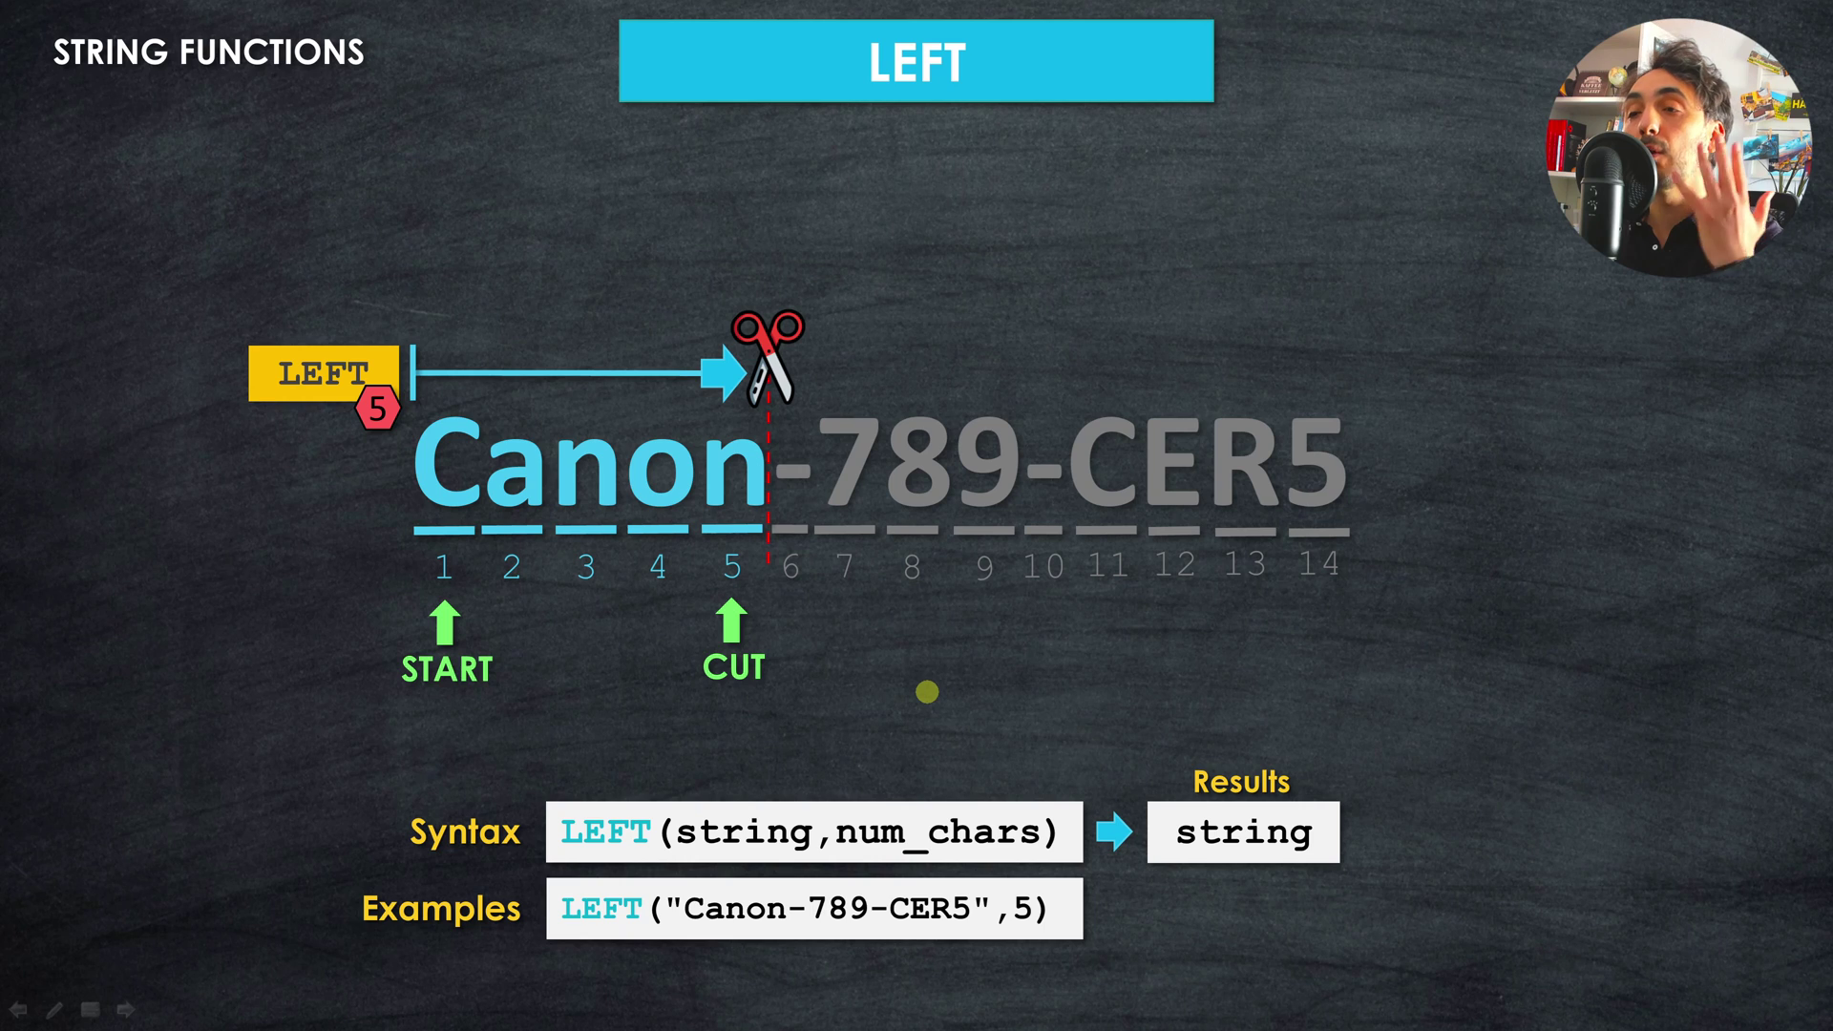
pyautogui.click(926, 691)
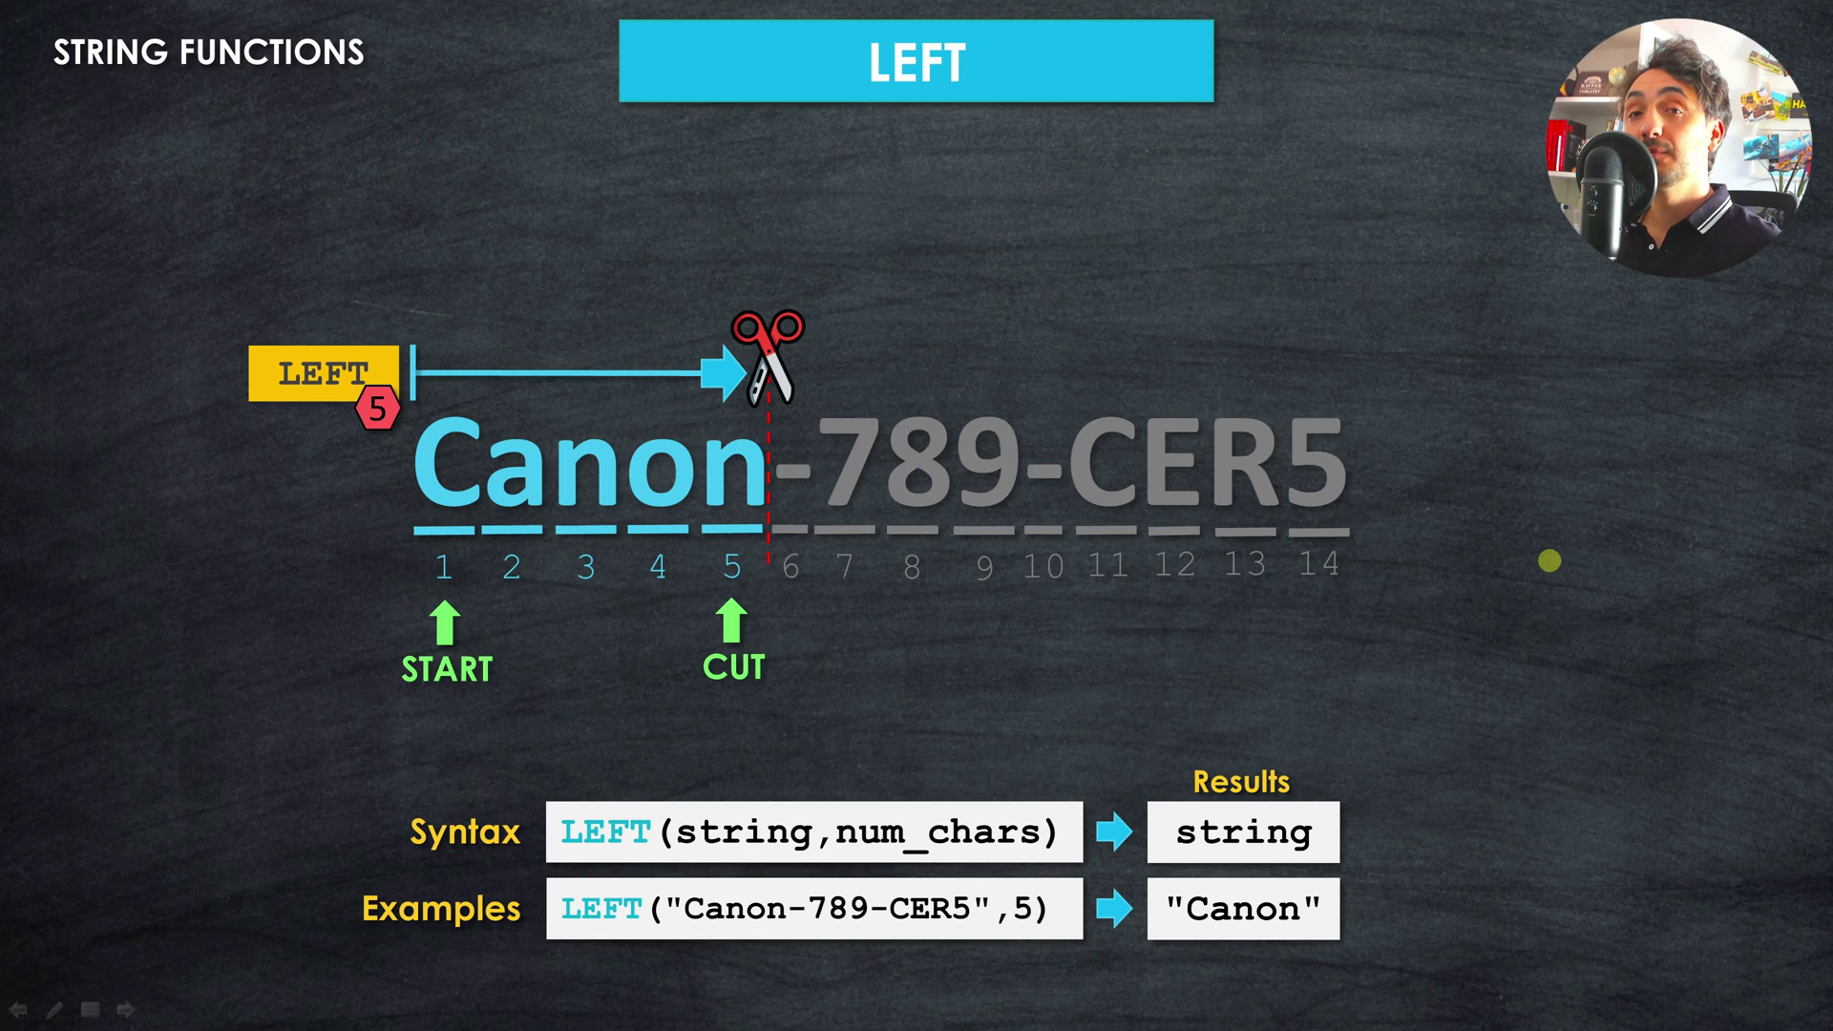
pyautogui.press('Right')
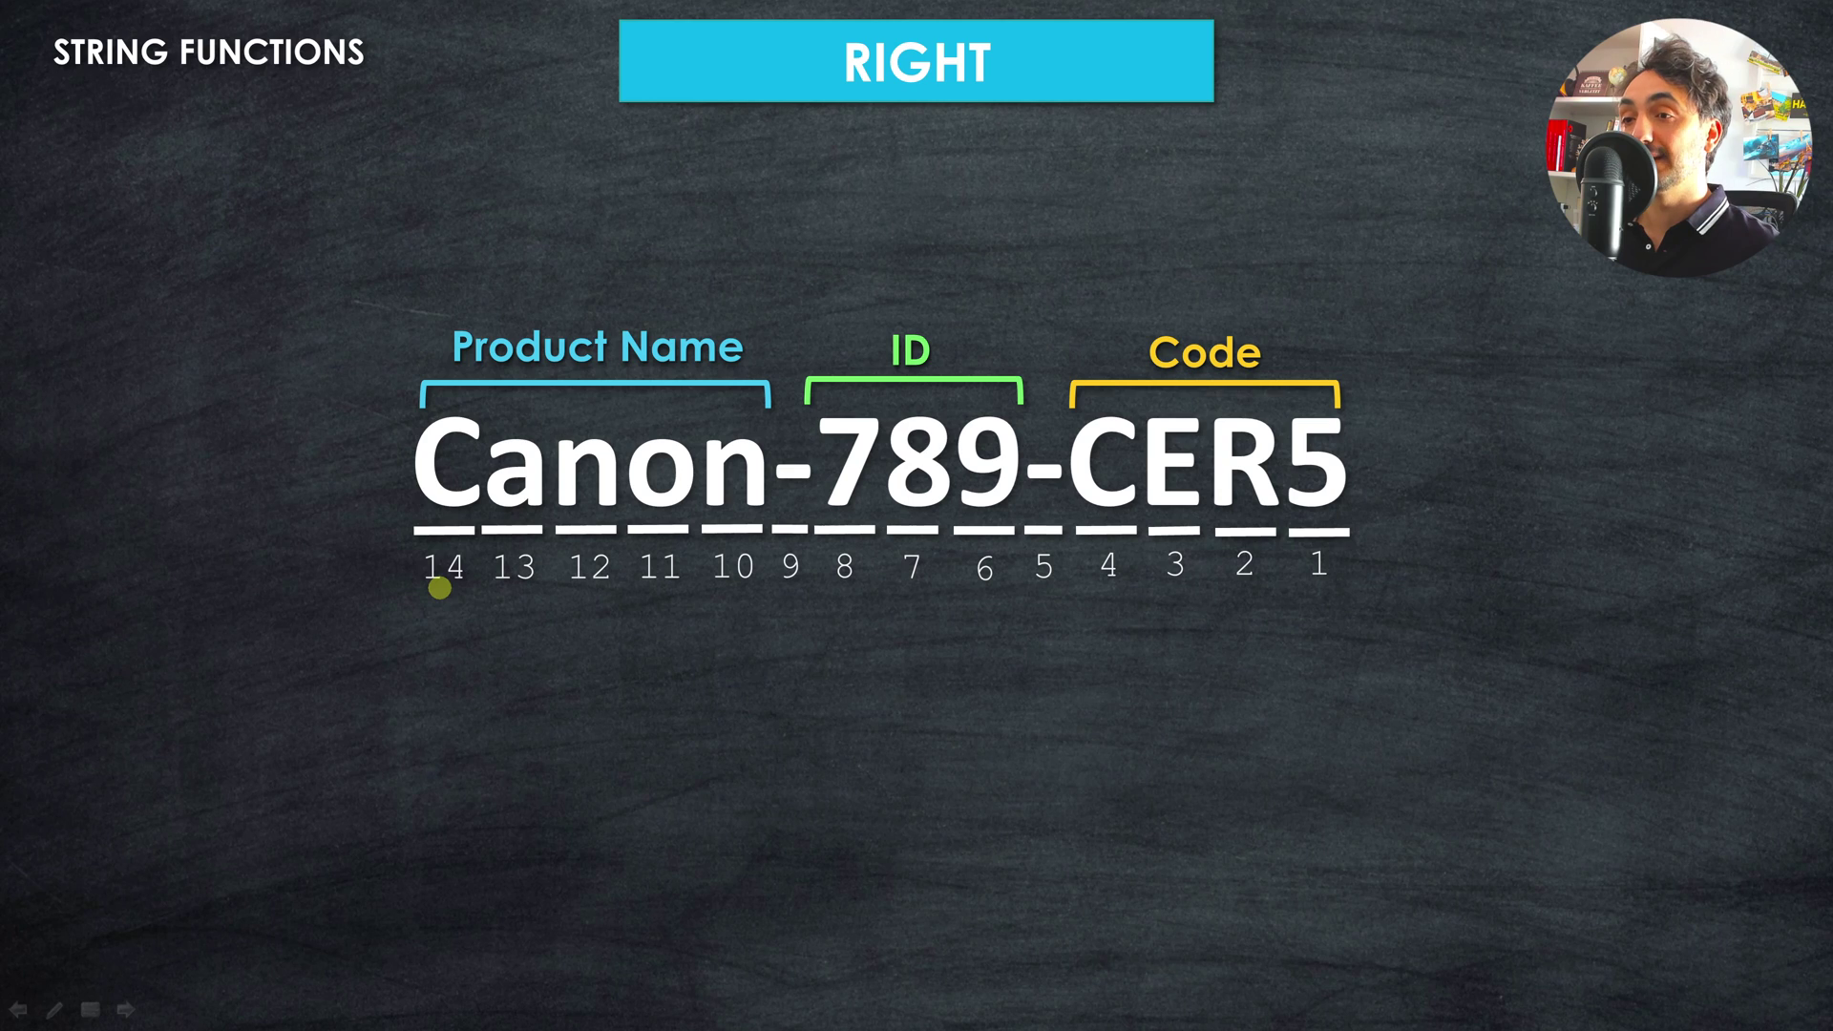
# Step: Focus Canon-789-CER5 on its Code part and present the RIGHT syntax, result type and example row
pyautogui.click(1334, 653)
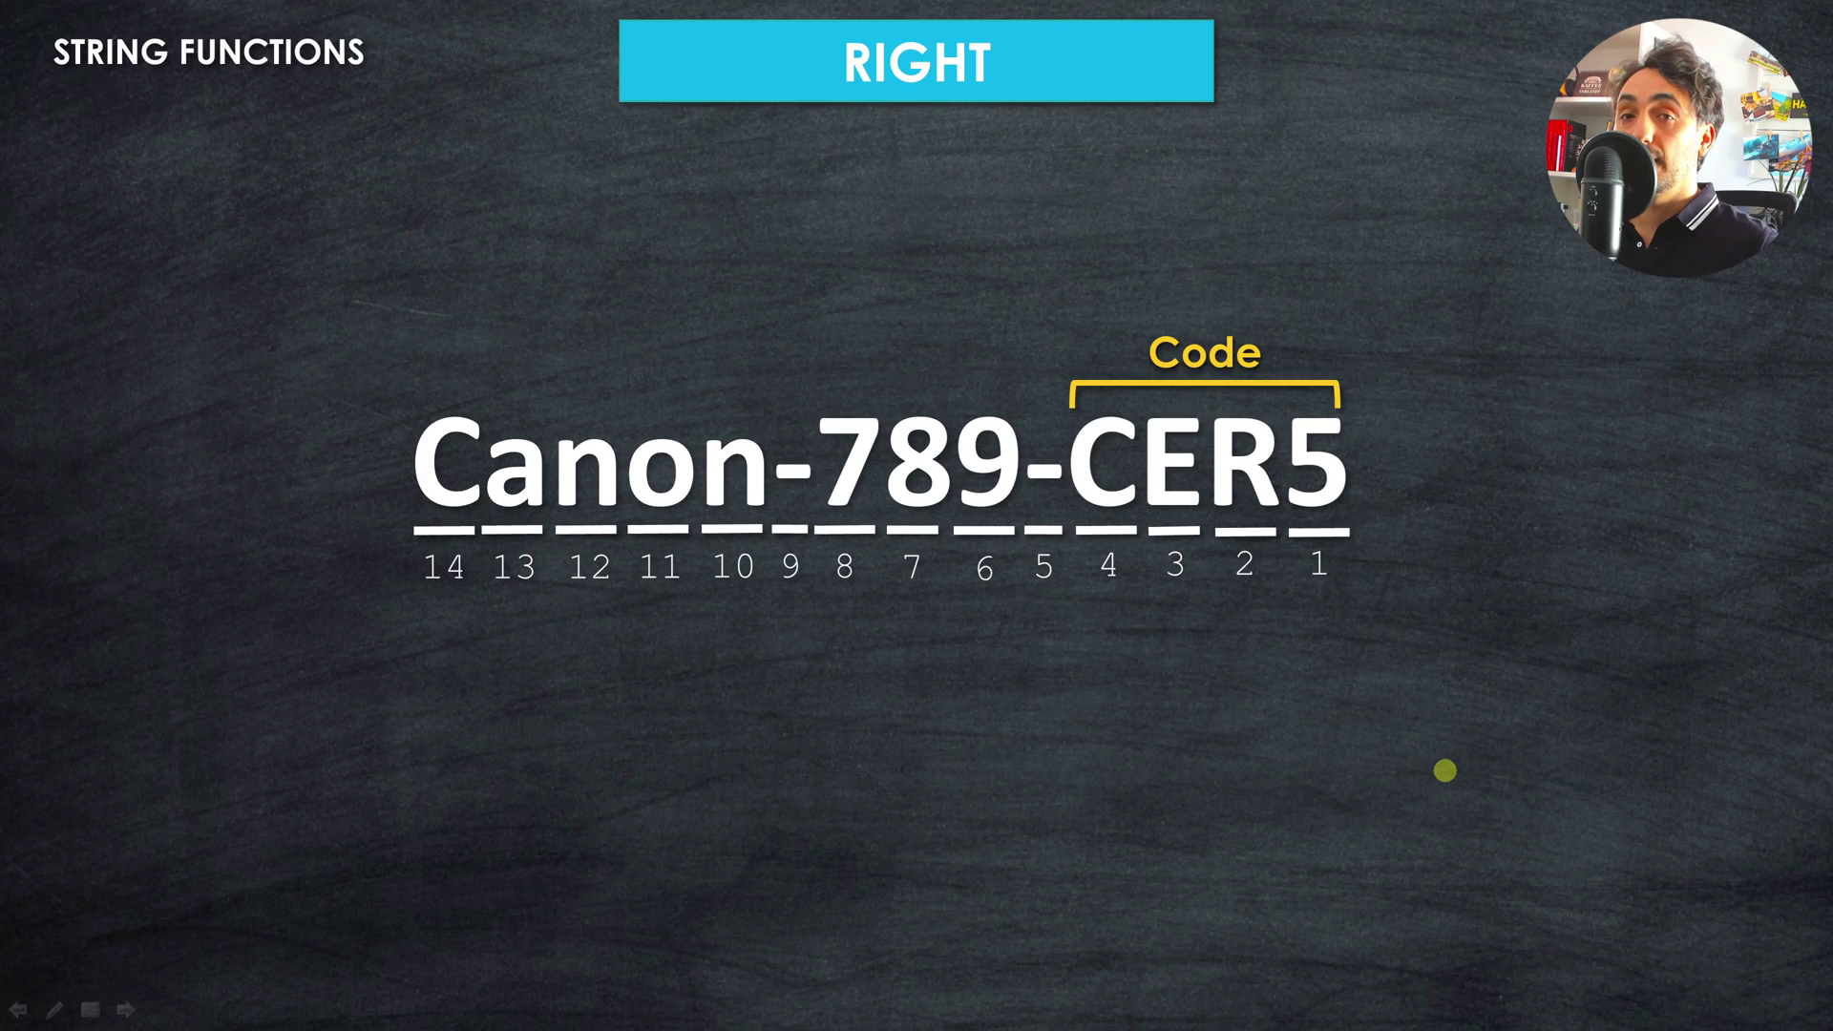
pyautogui.press('Right')
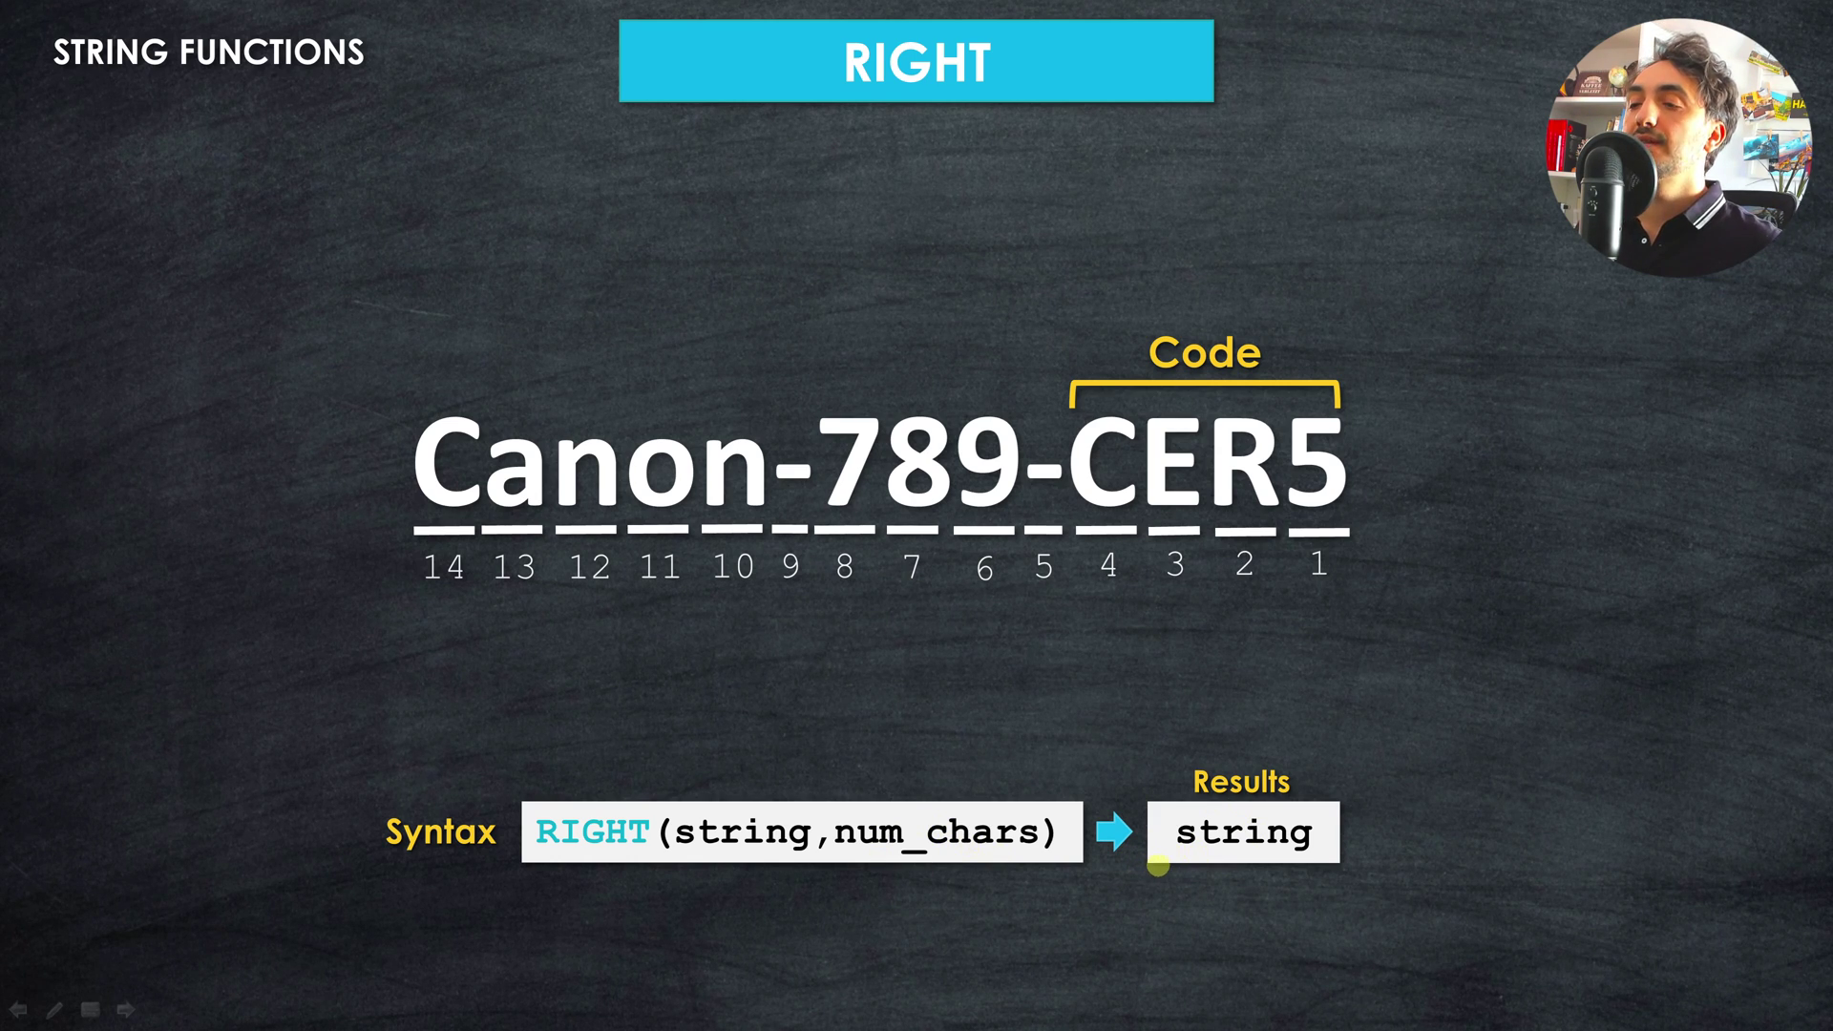
pyautogui.click(1132, 903)
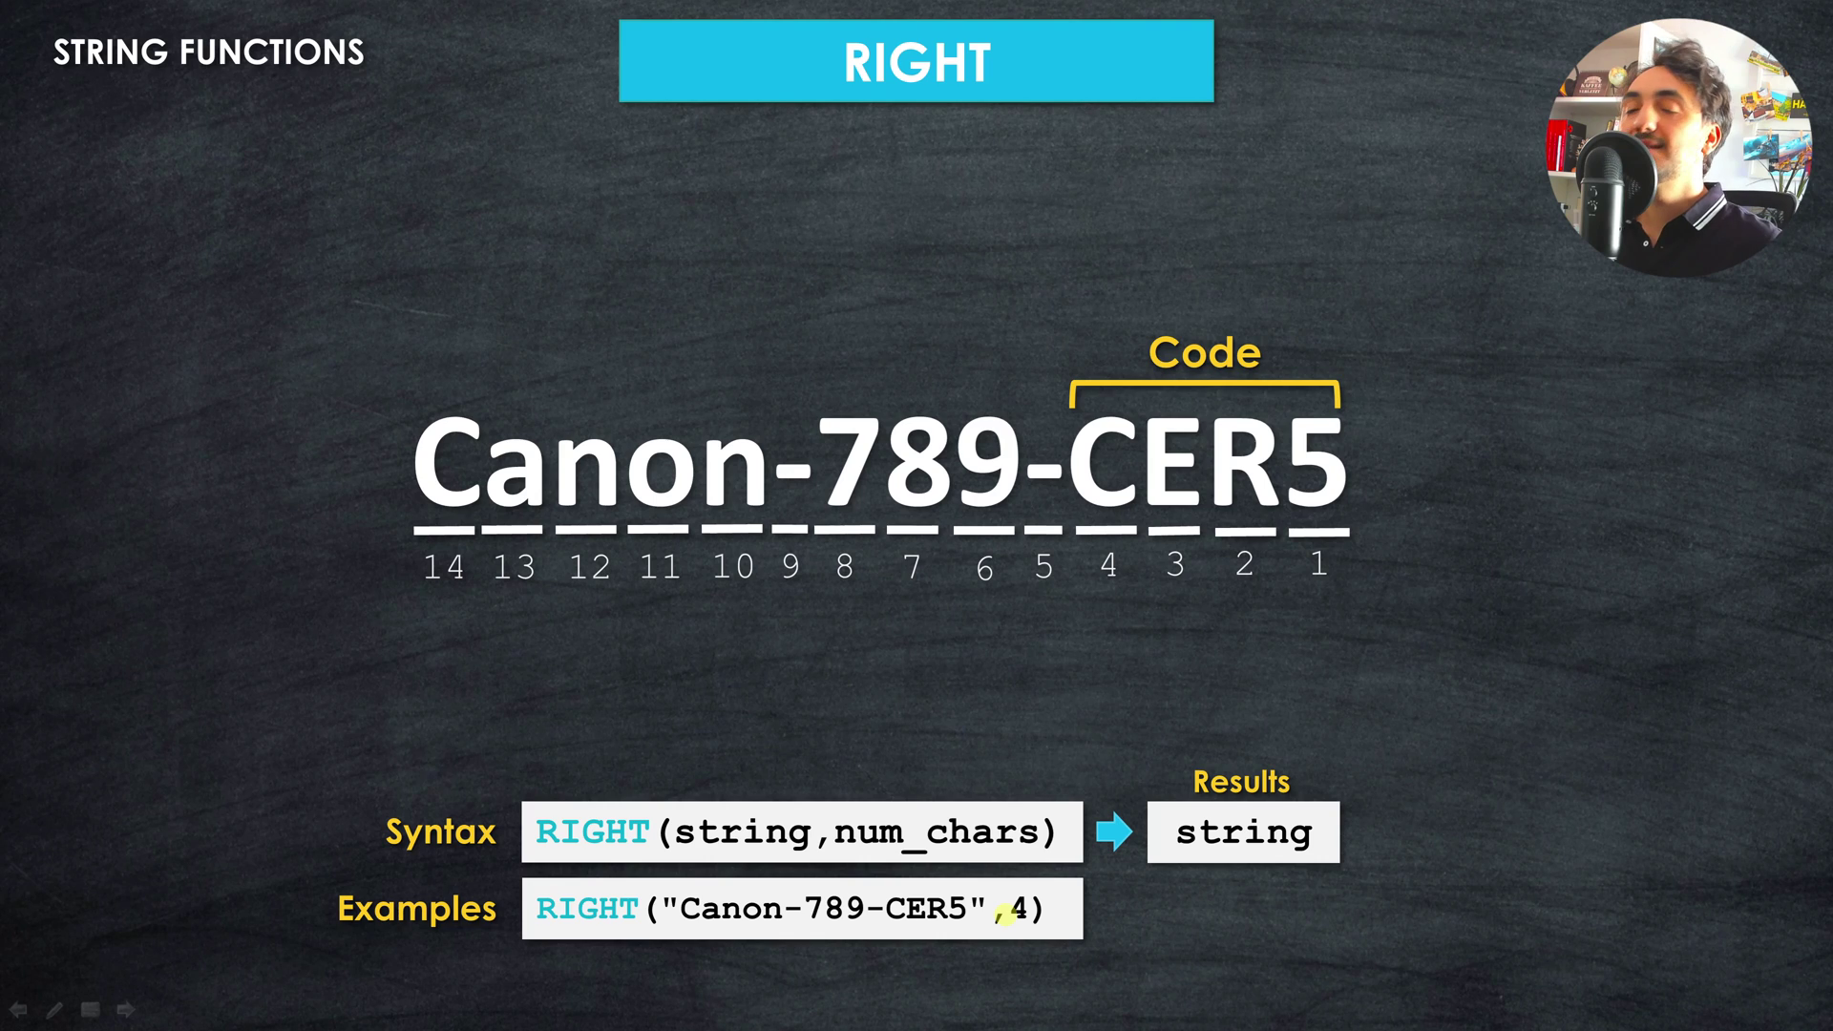
# Step: Show RIGHT taking 4 characters from the end to return 'CER5', then advance to MID
pyautogui.click(1439, 696)
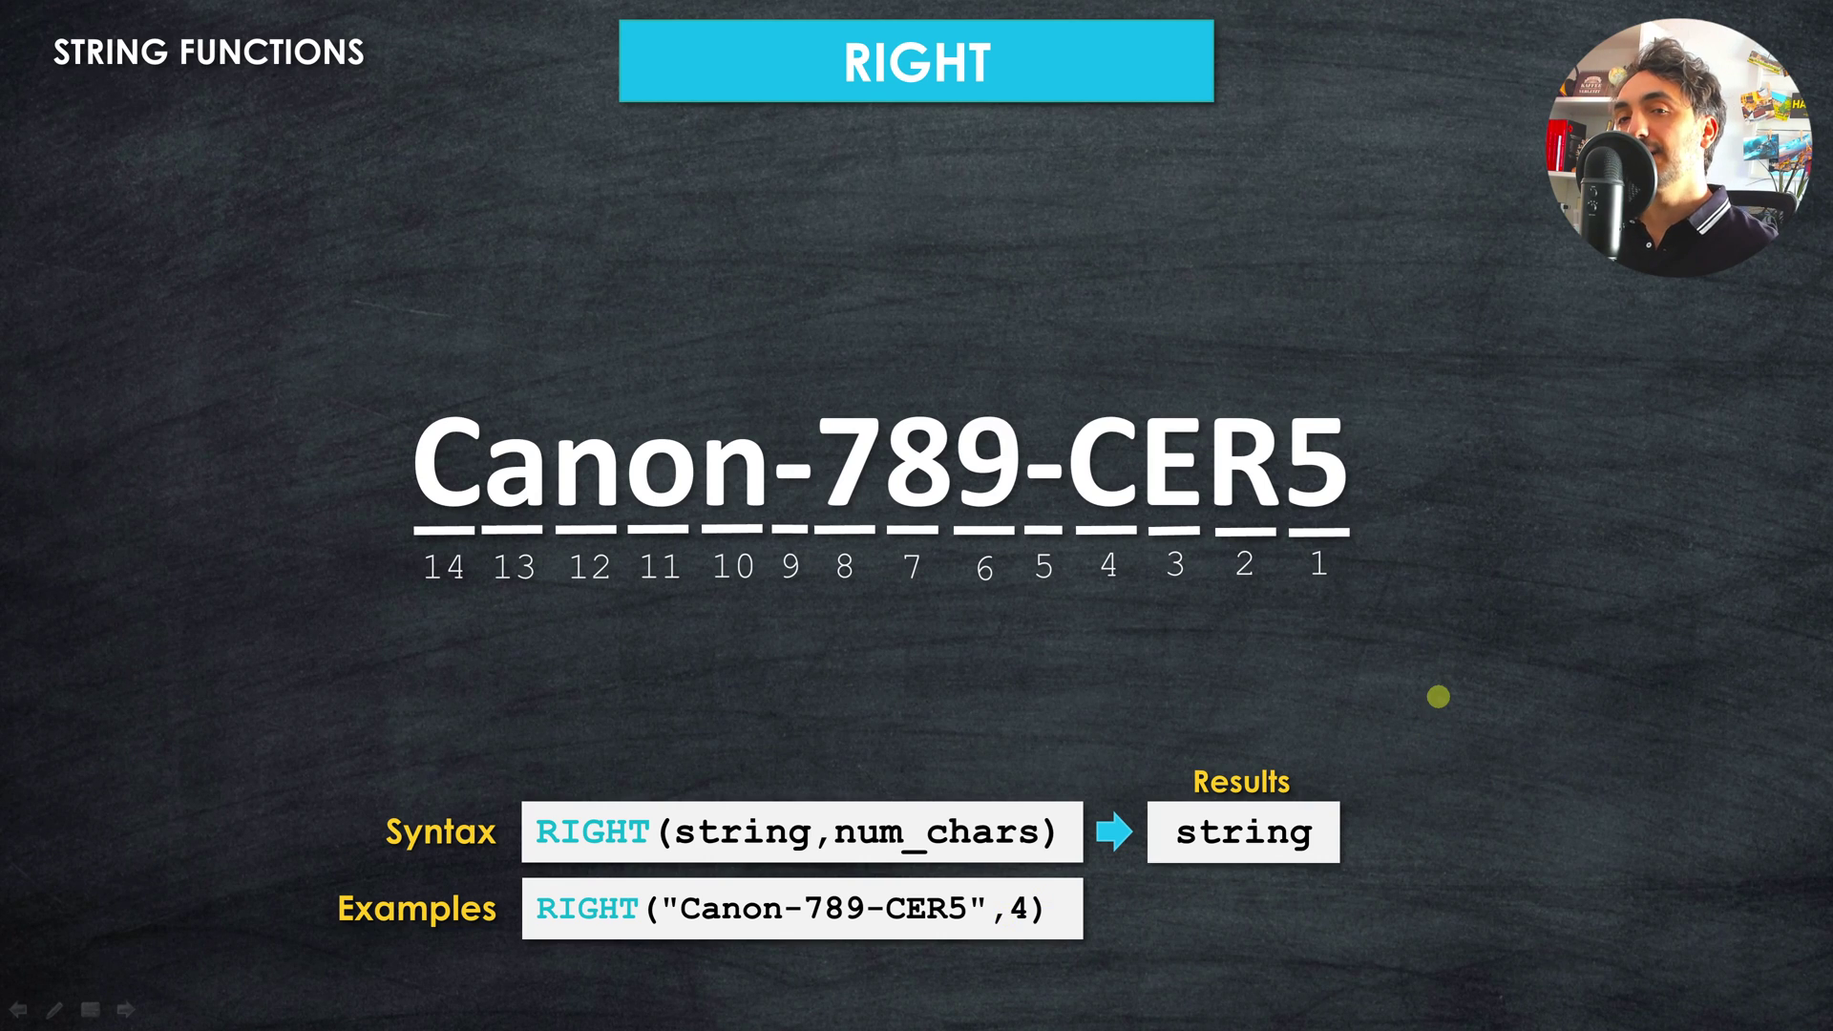
pyautogui.click(1439, 697)
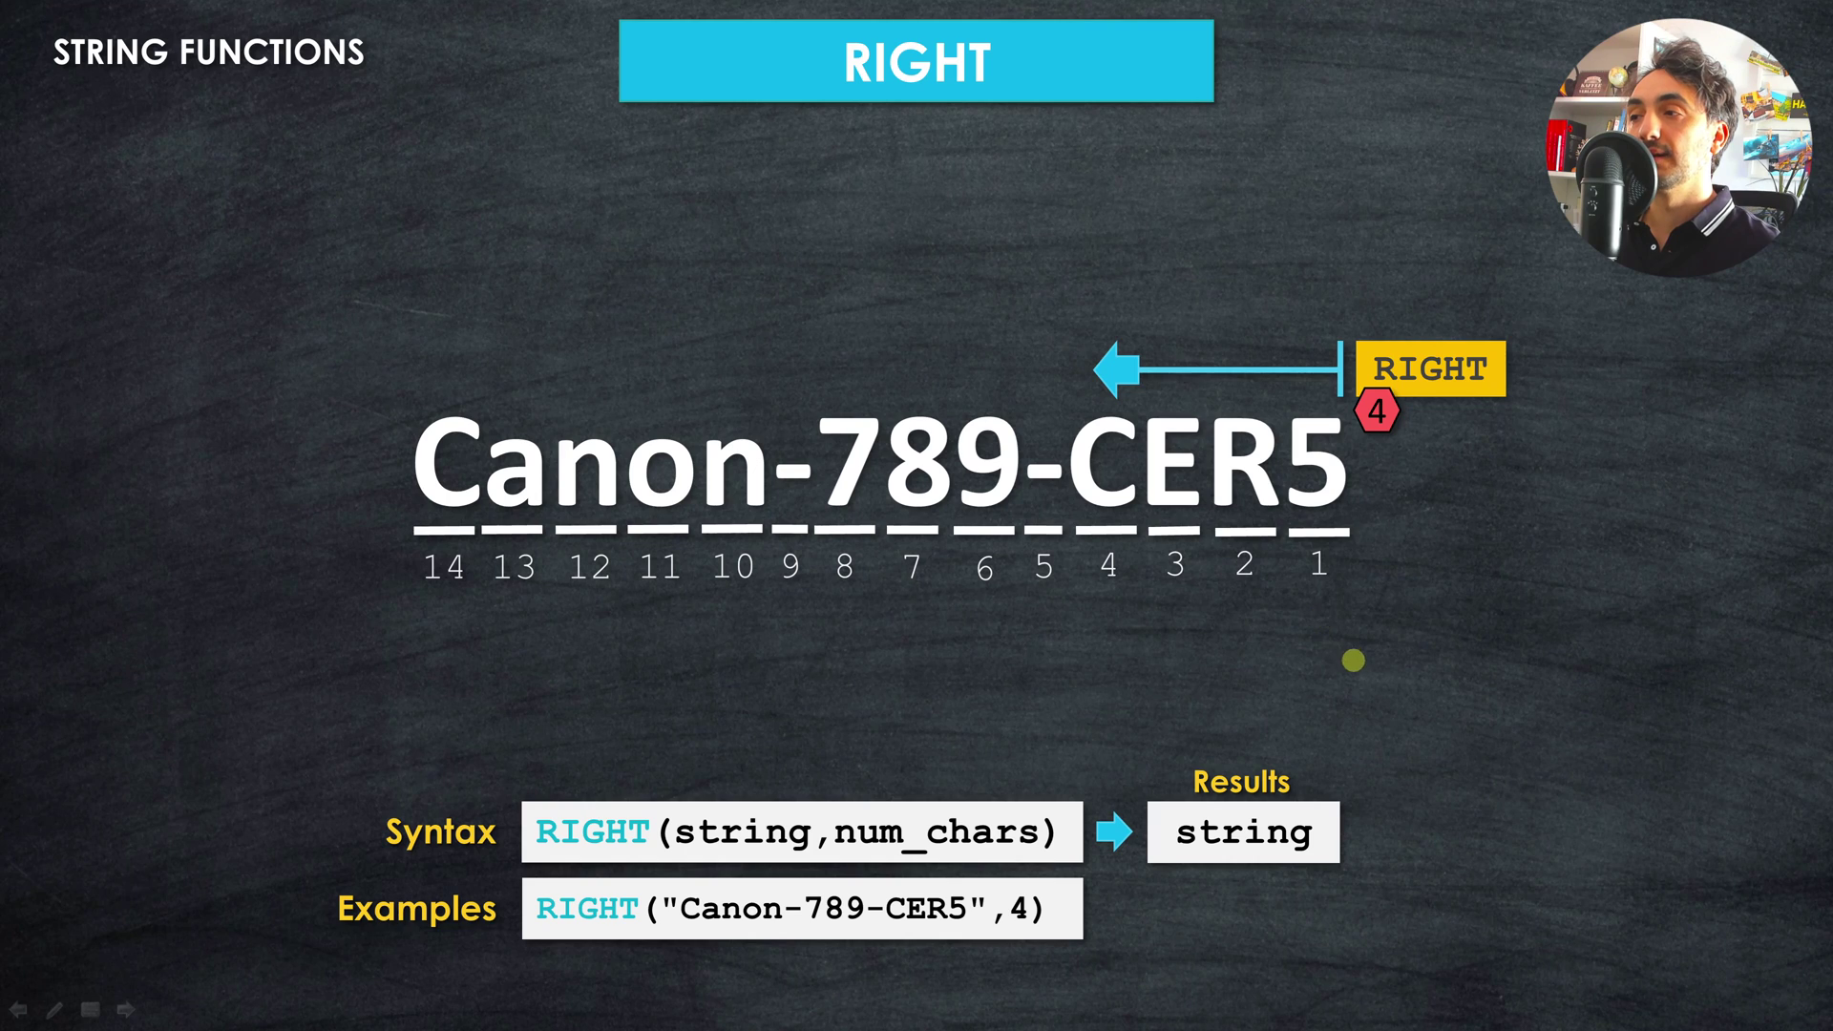
pyautogui.click(1353, 660)
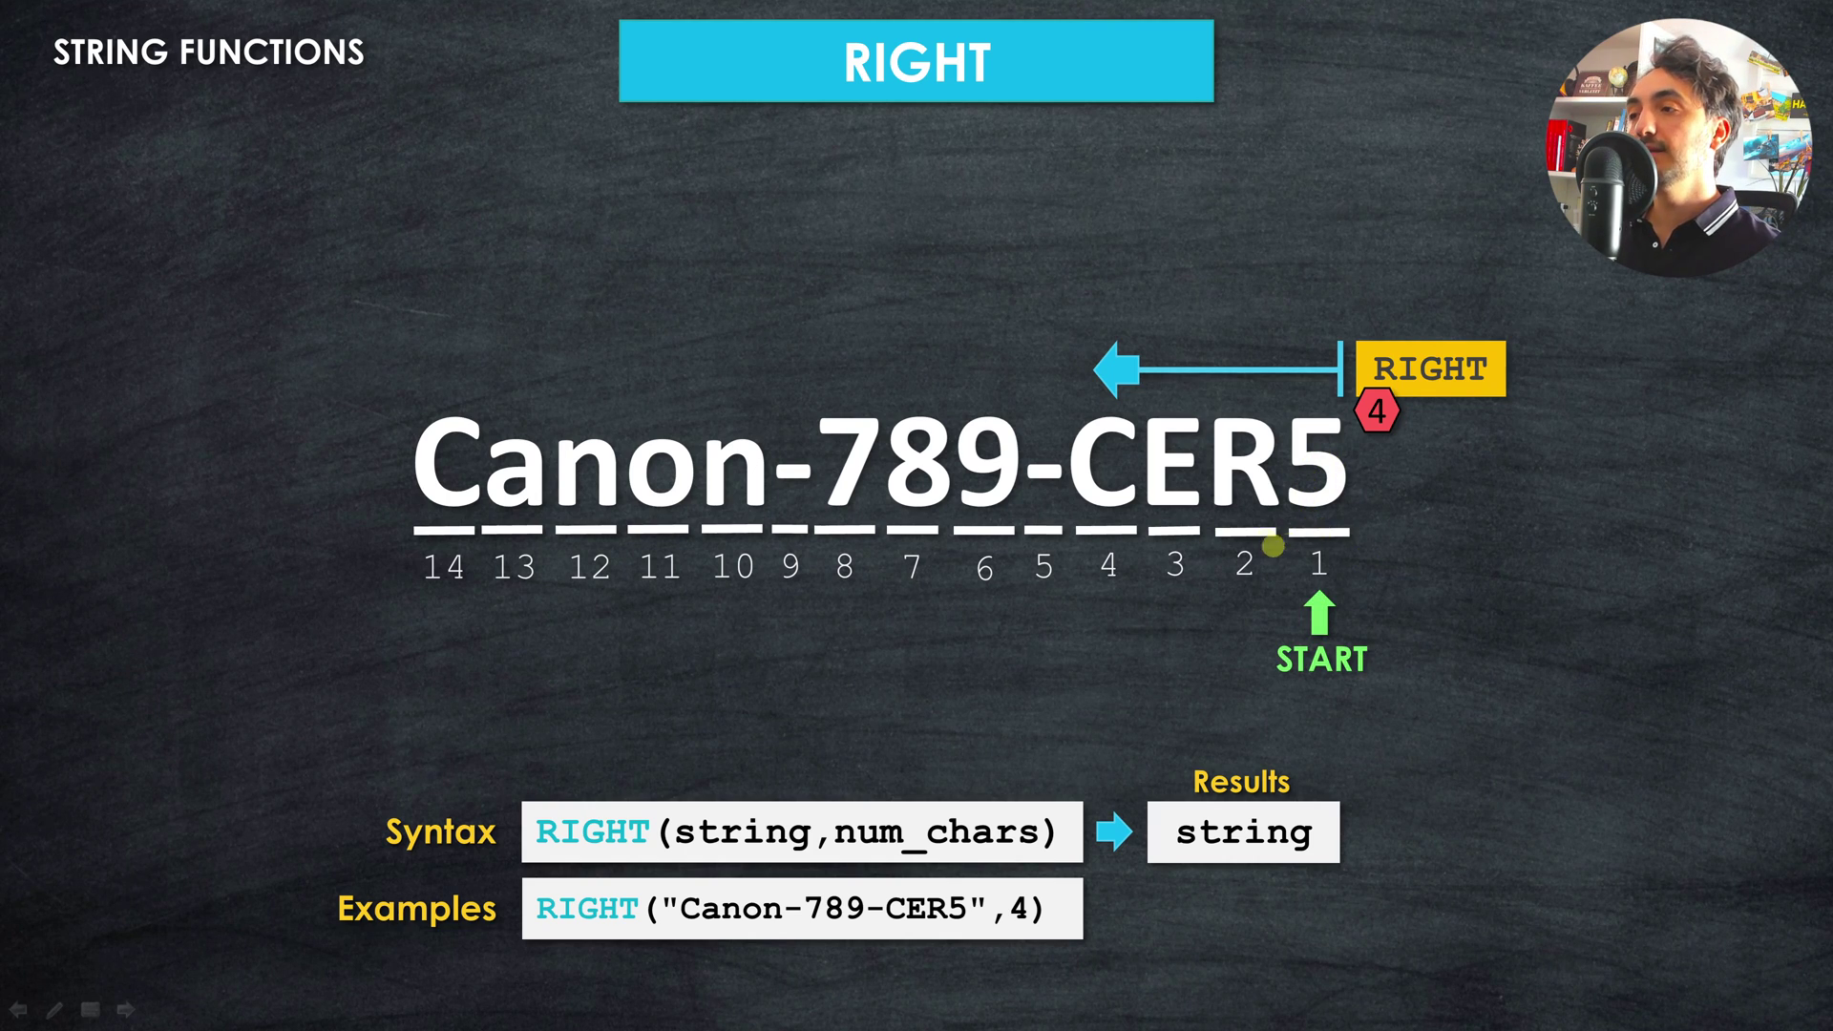
pyautogui.click(1098, 687)
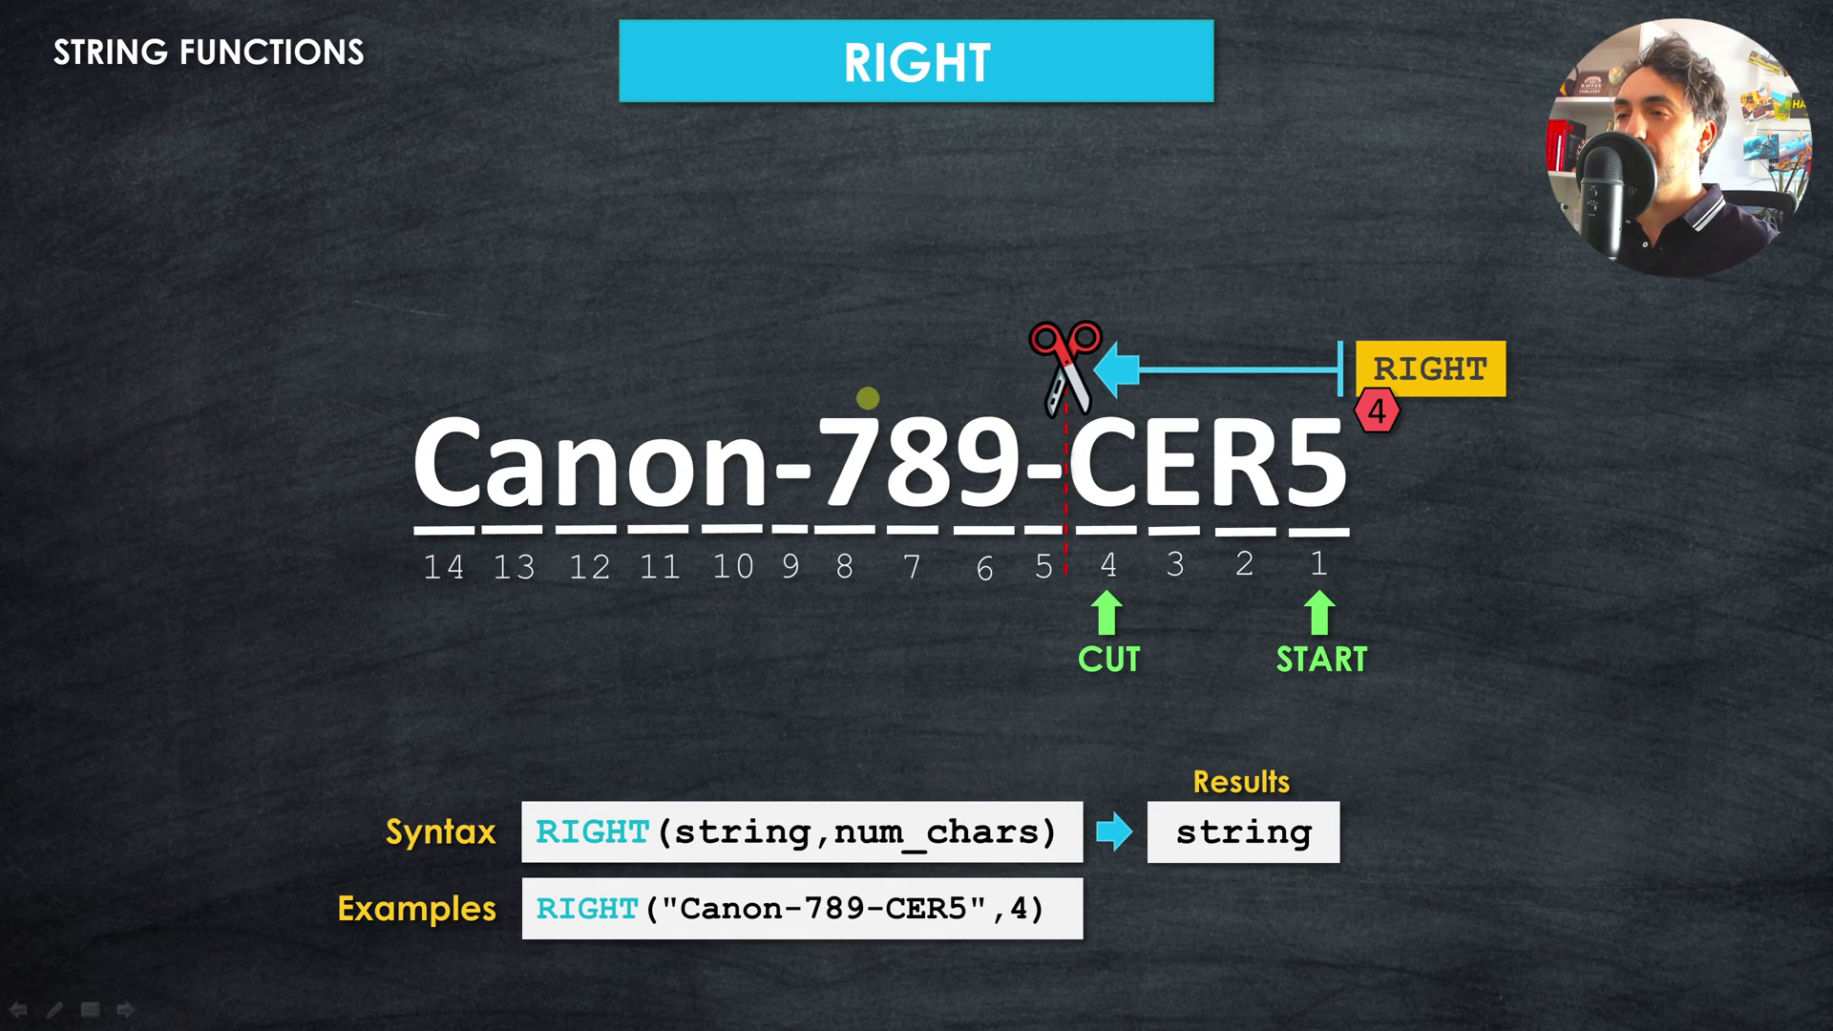
pyautogui.press('Right')
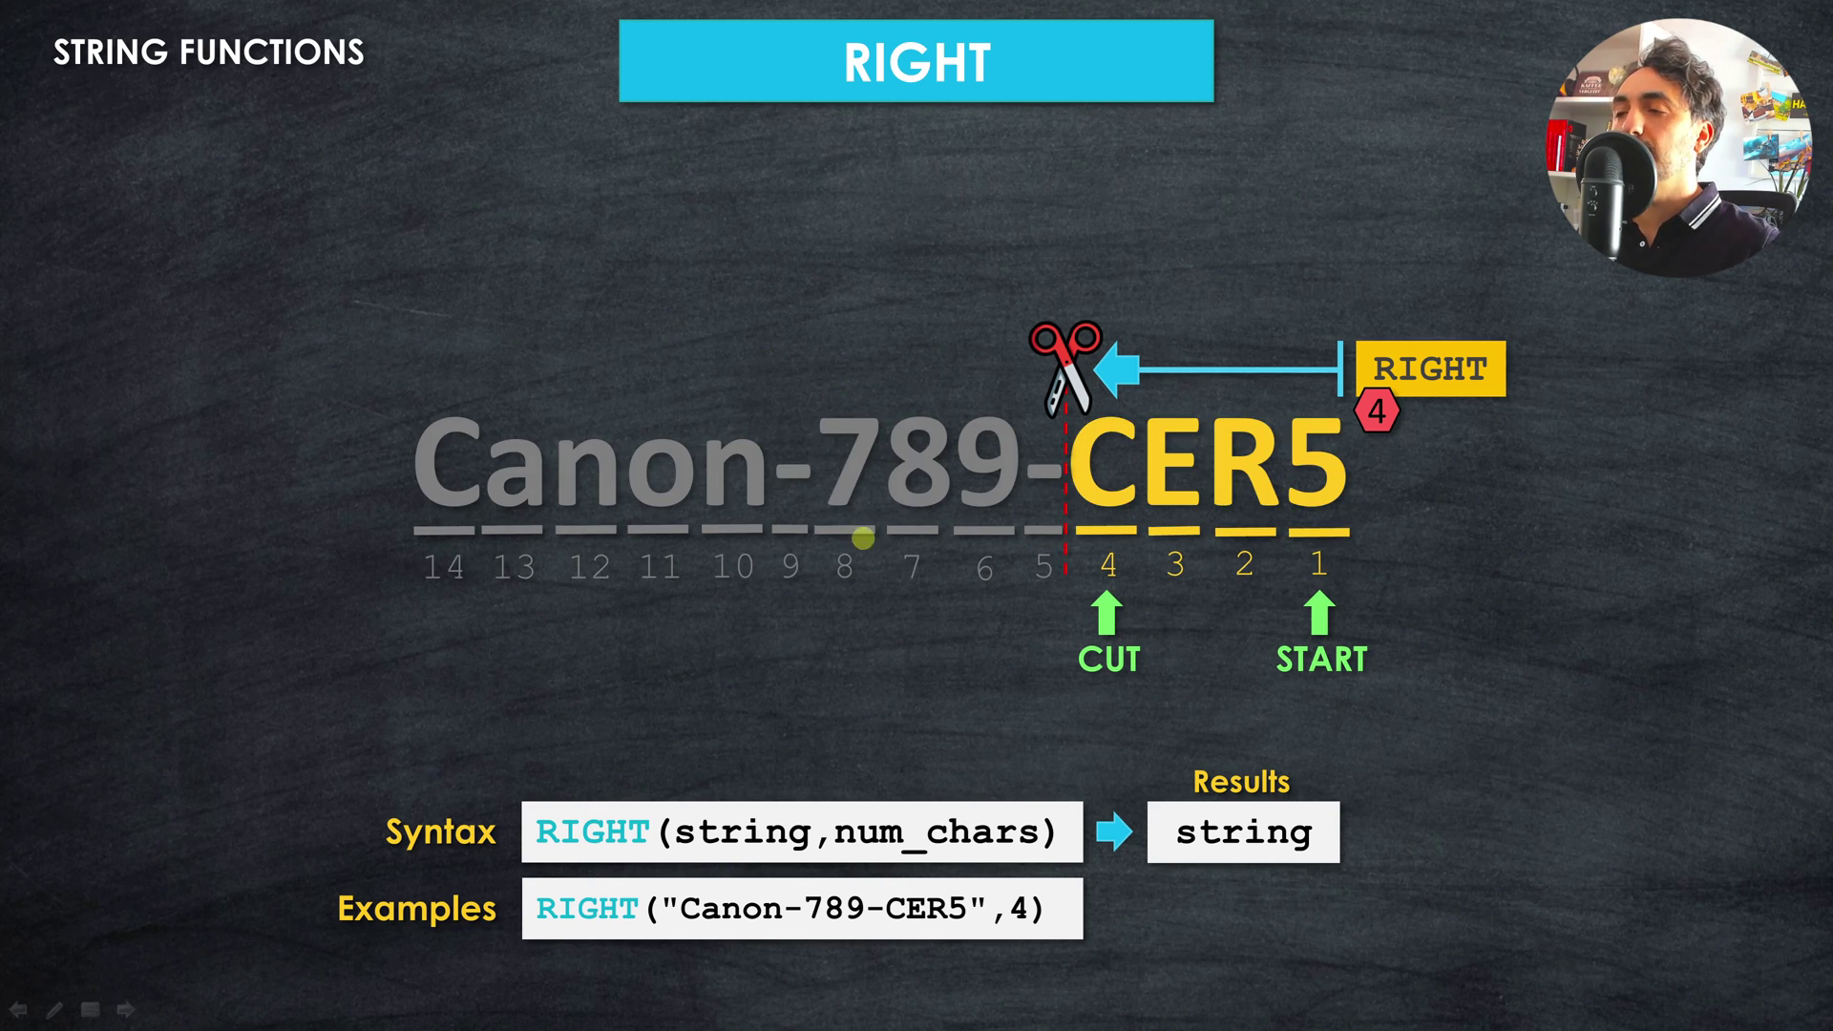
pyautogui.press('Right')
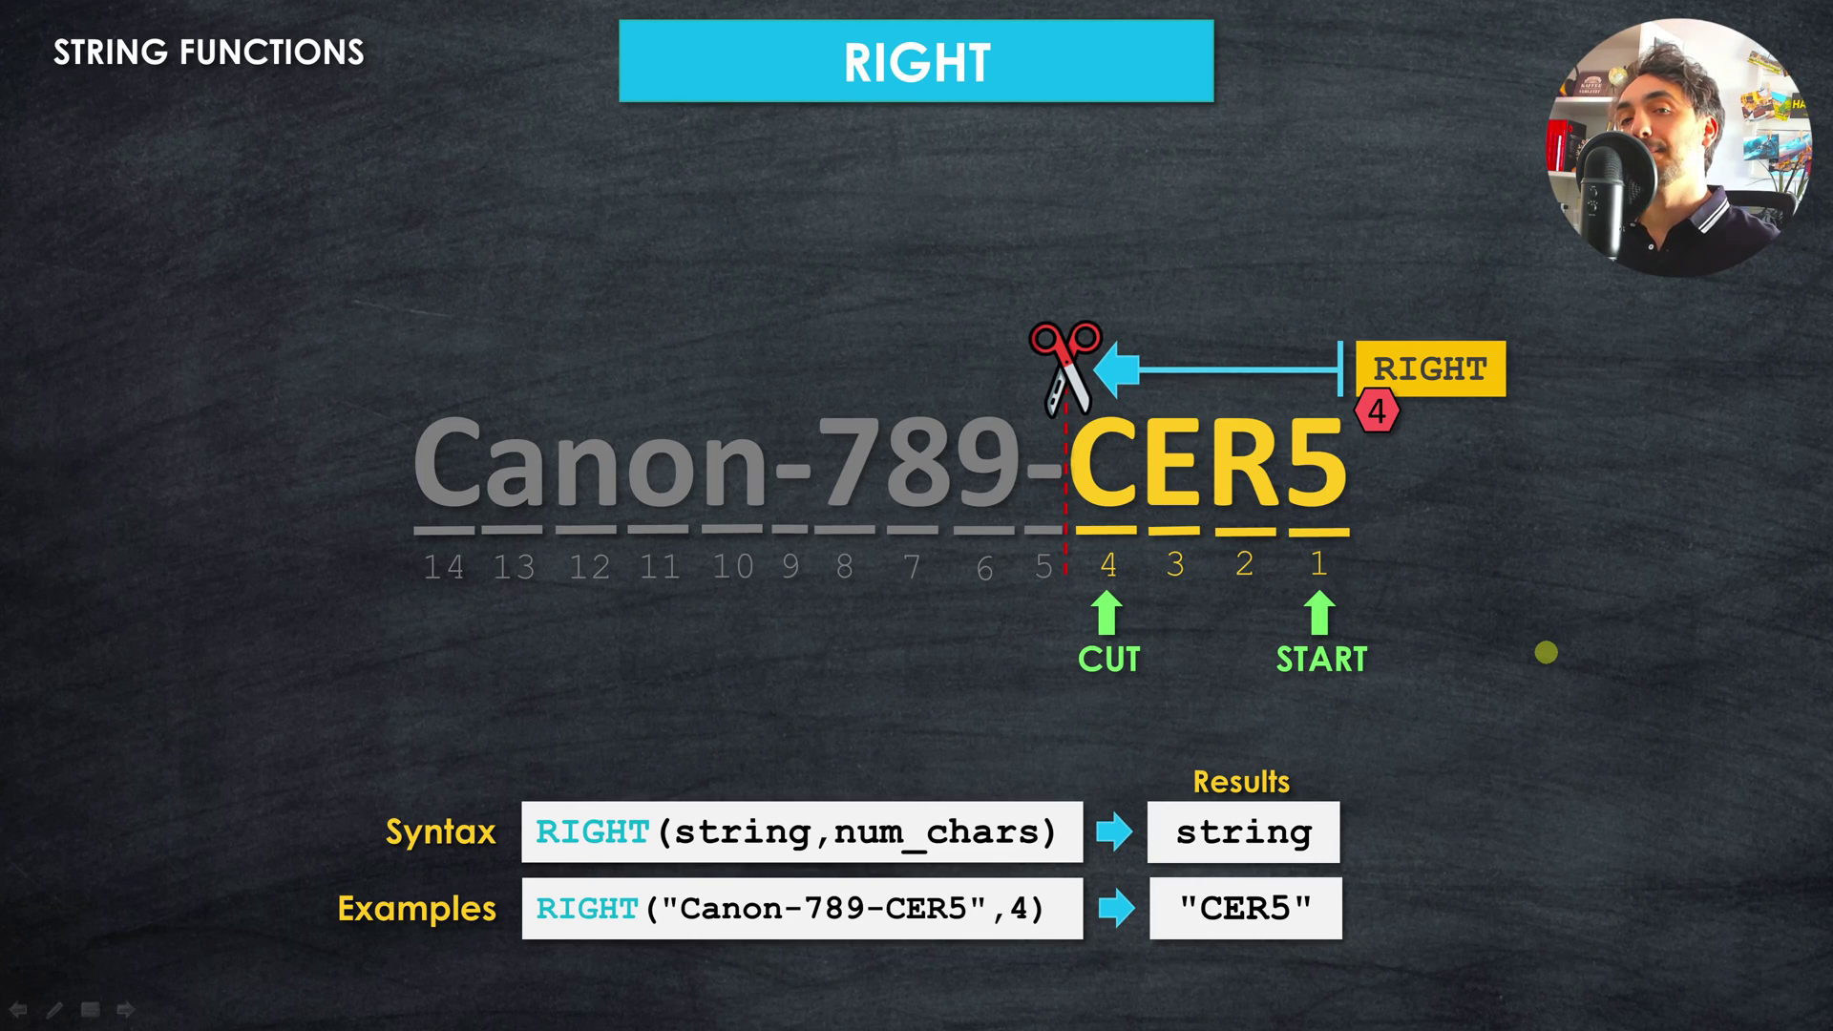
pyautogui.press('Right')
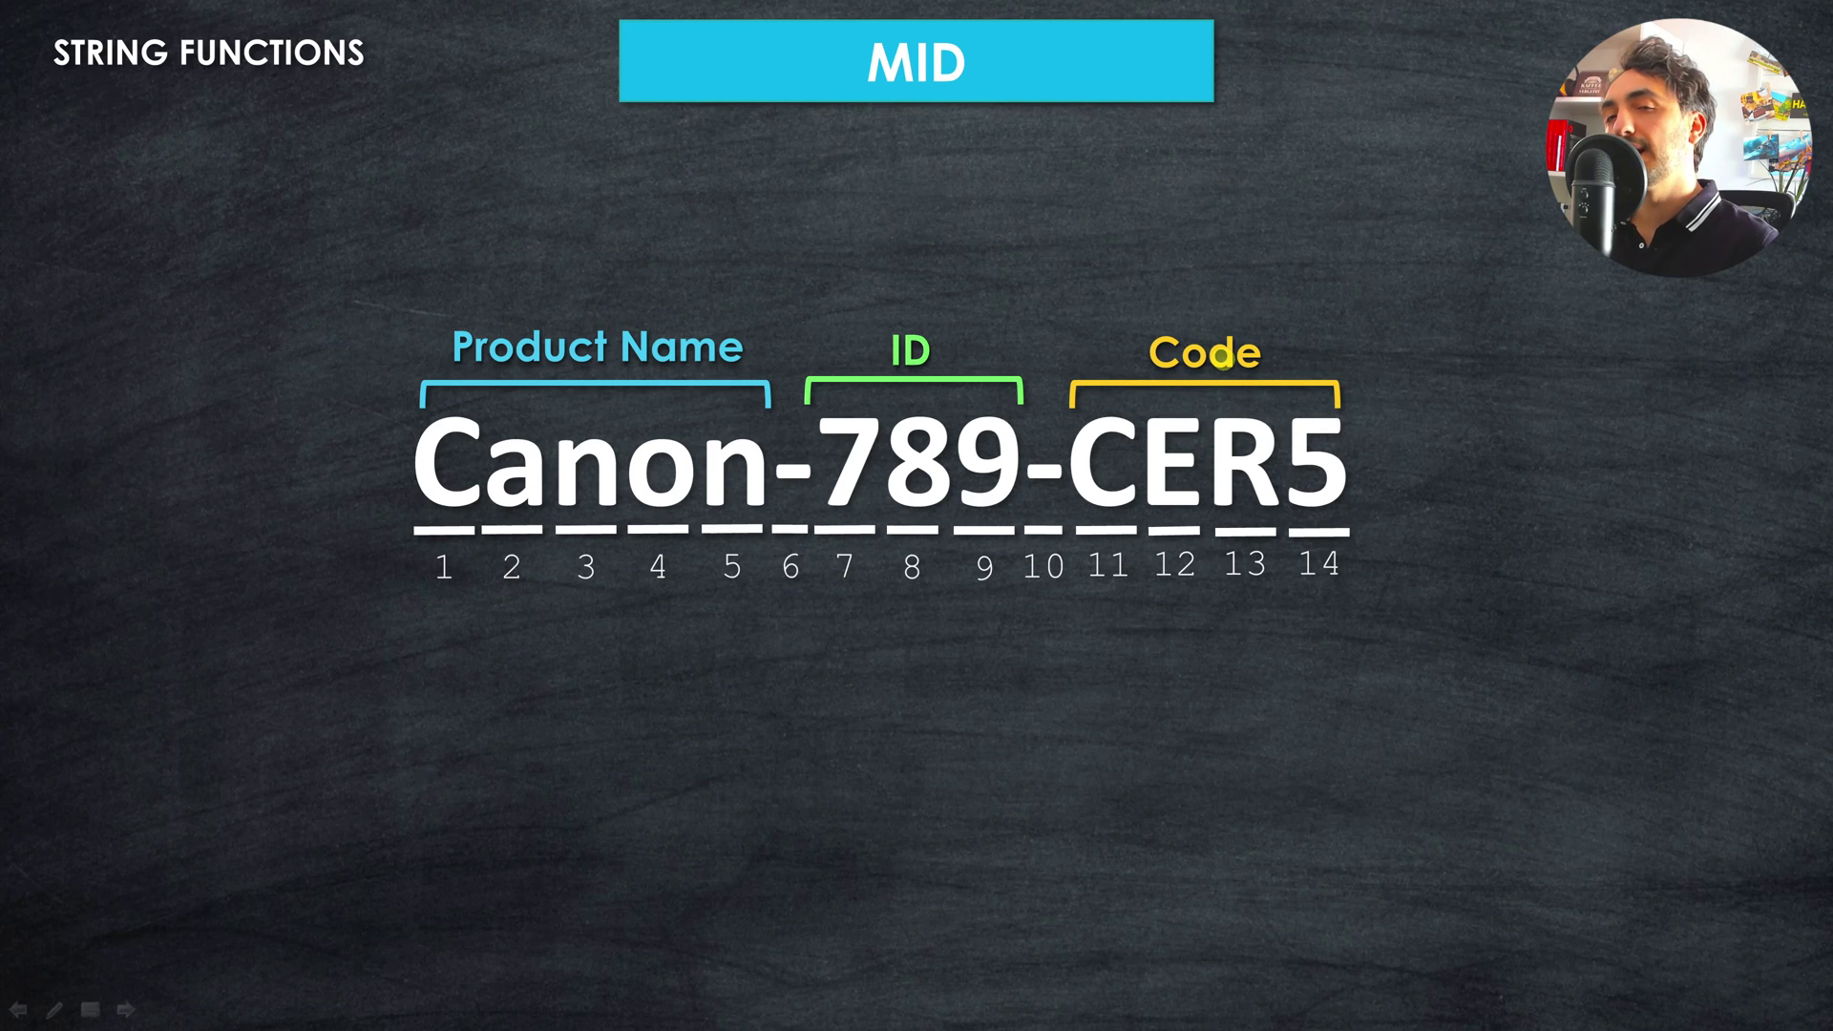
# Step: Focus the string on its ID part and present the MID syntax, result type and example row
pyautogui.press('Right')
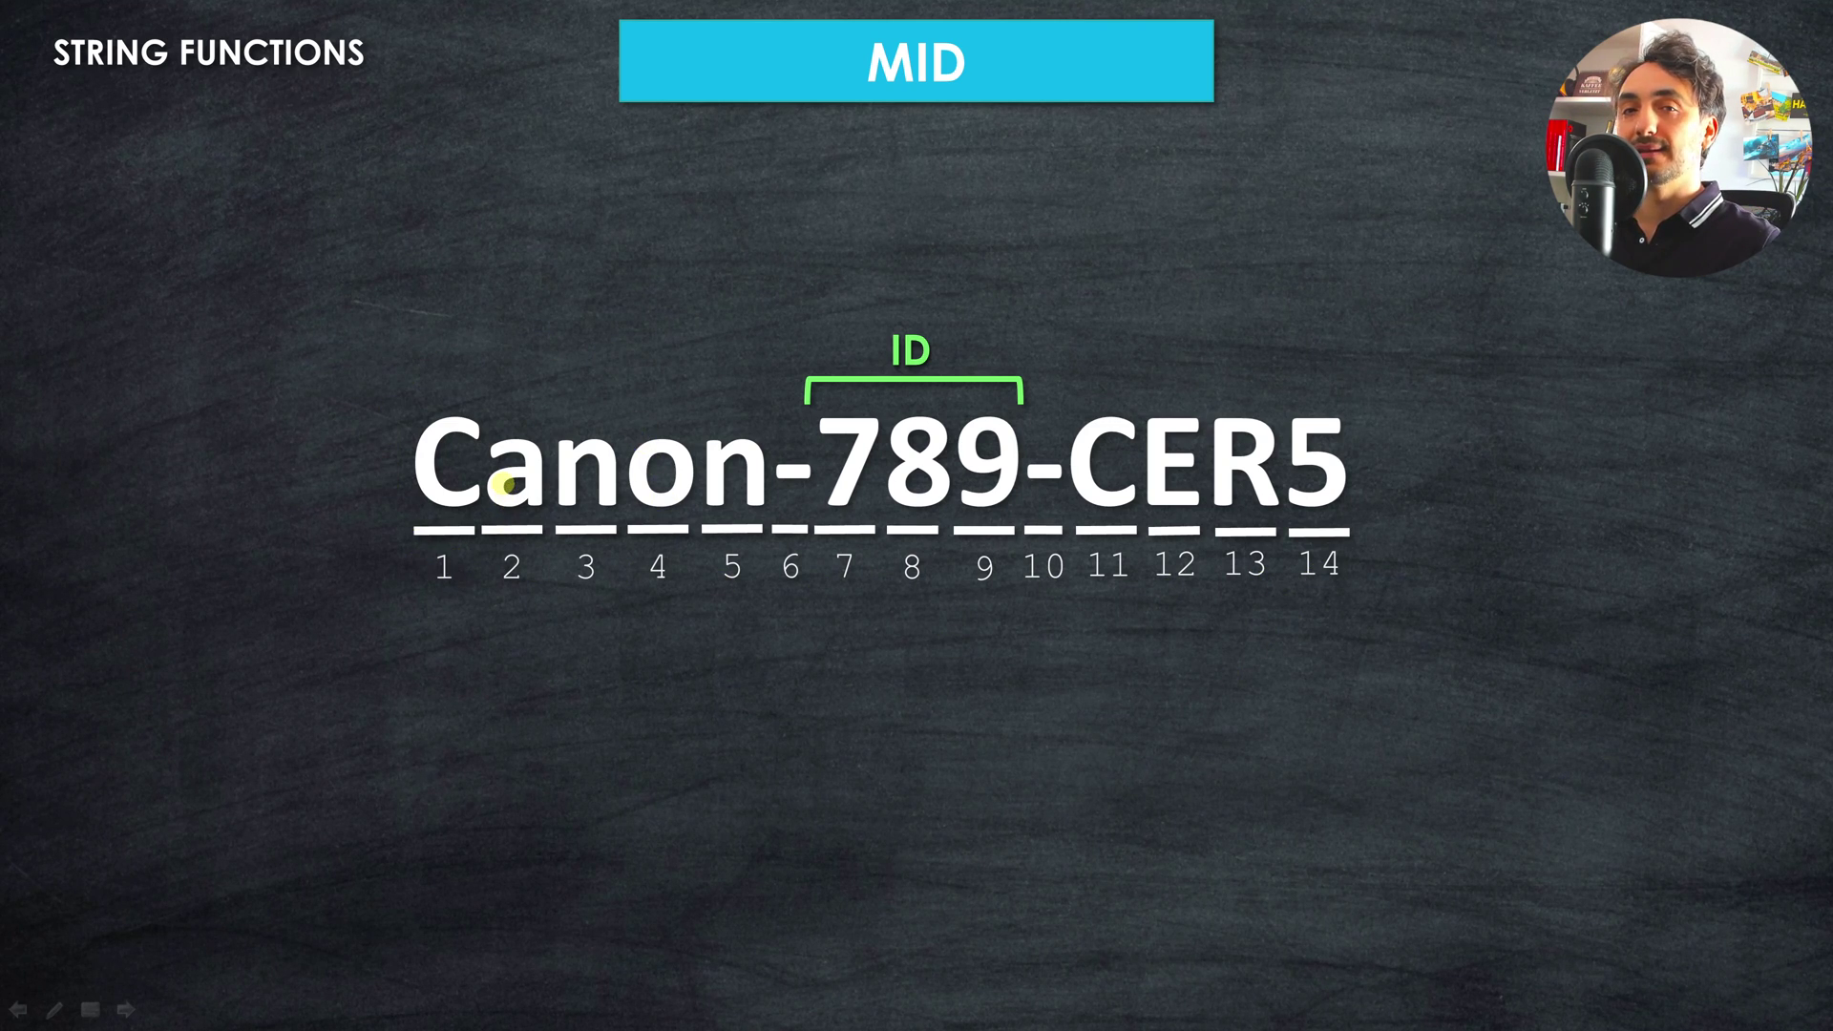
pyautogui.press('Right')
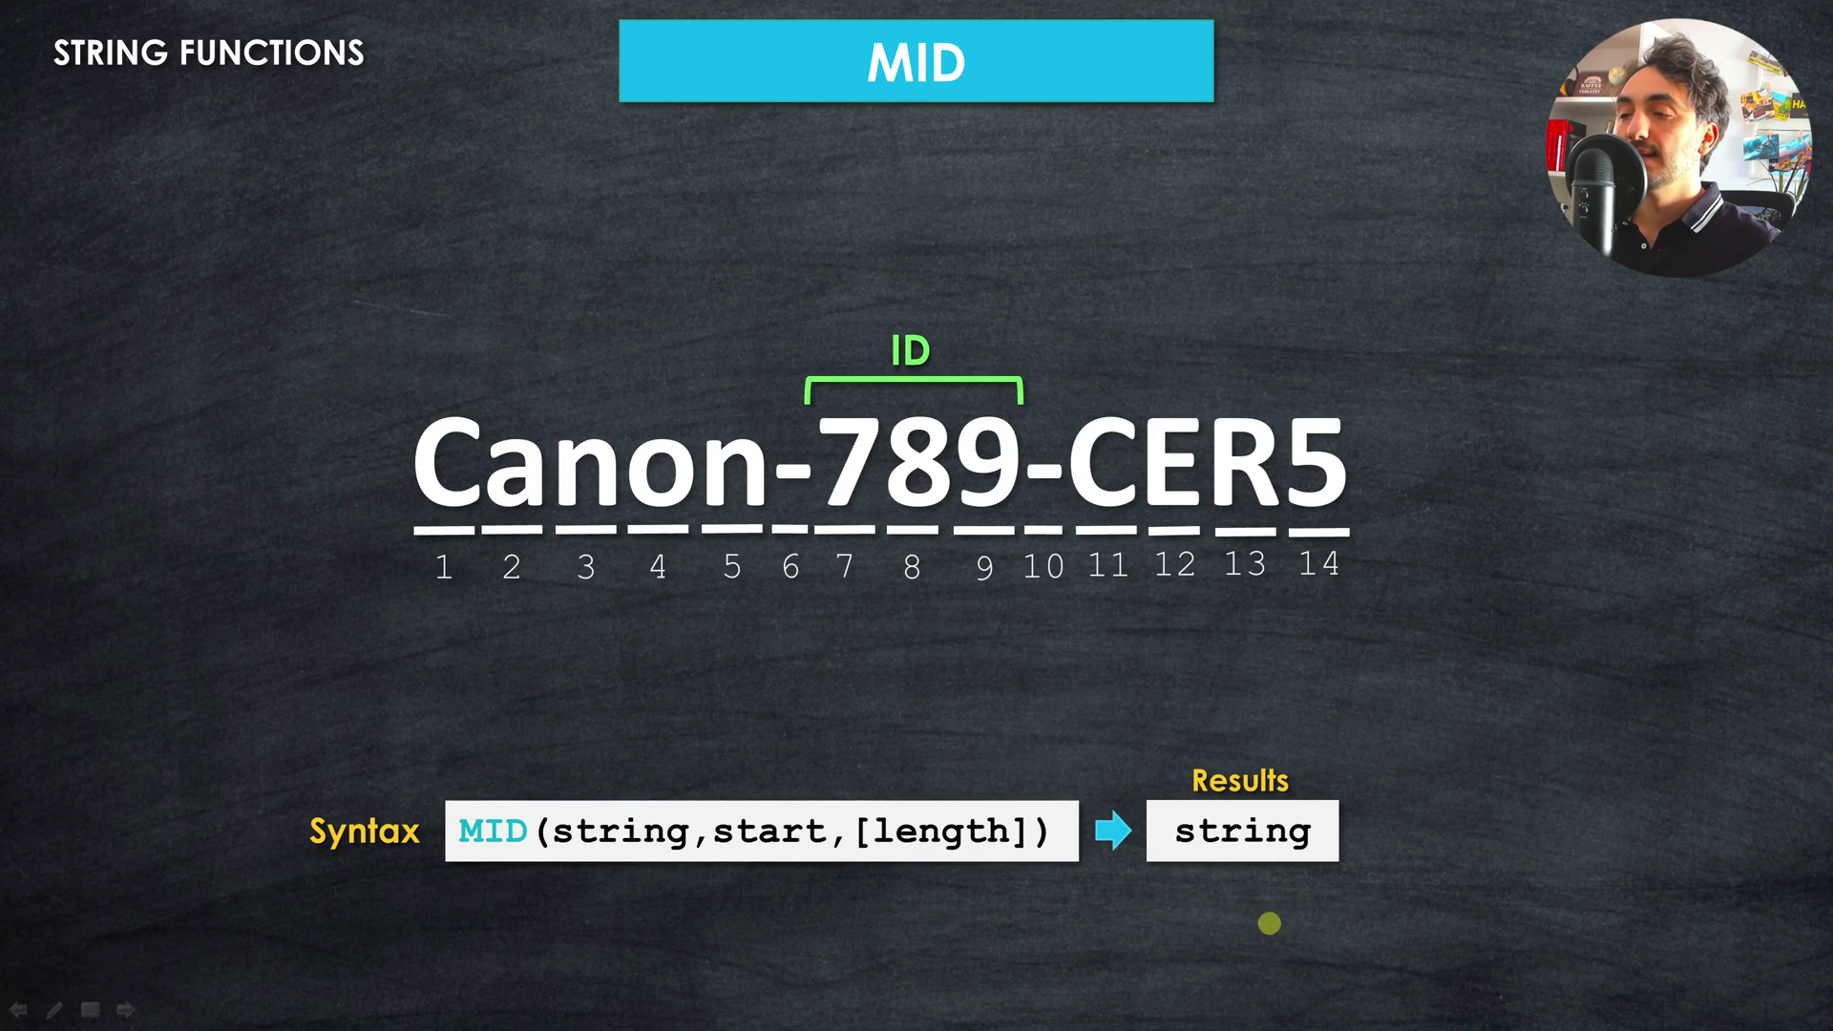
pyautogui.press('Right')
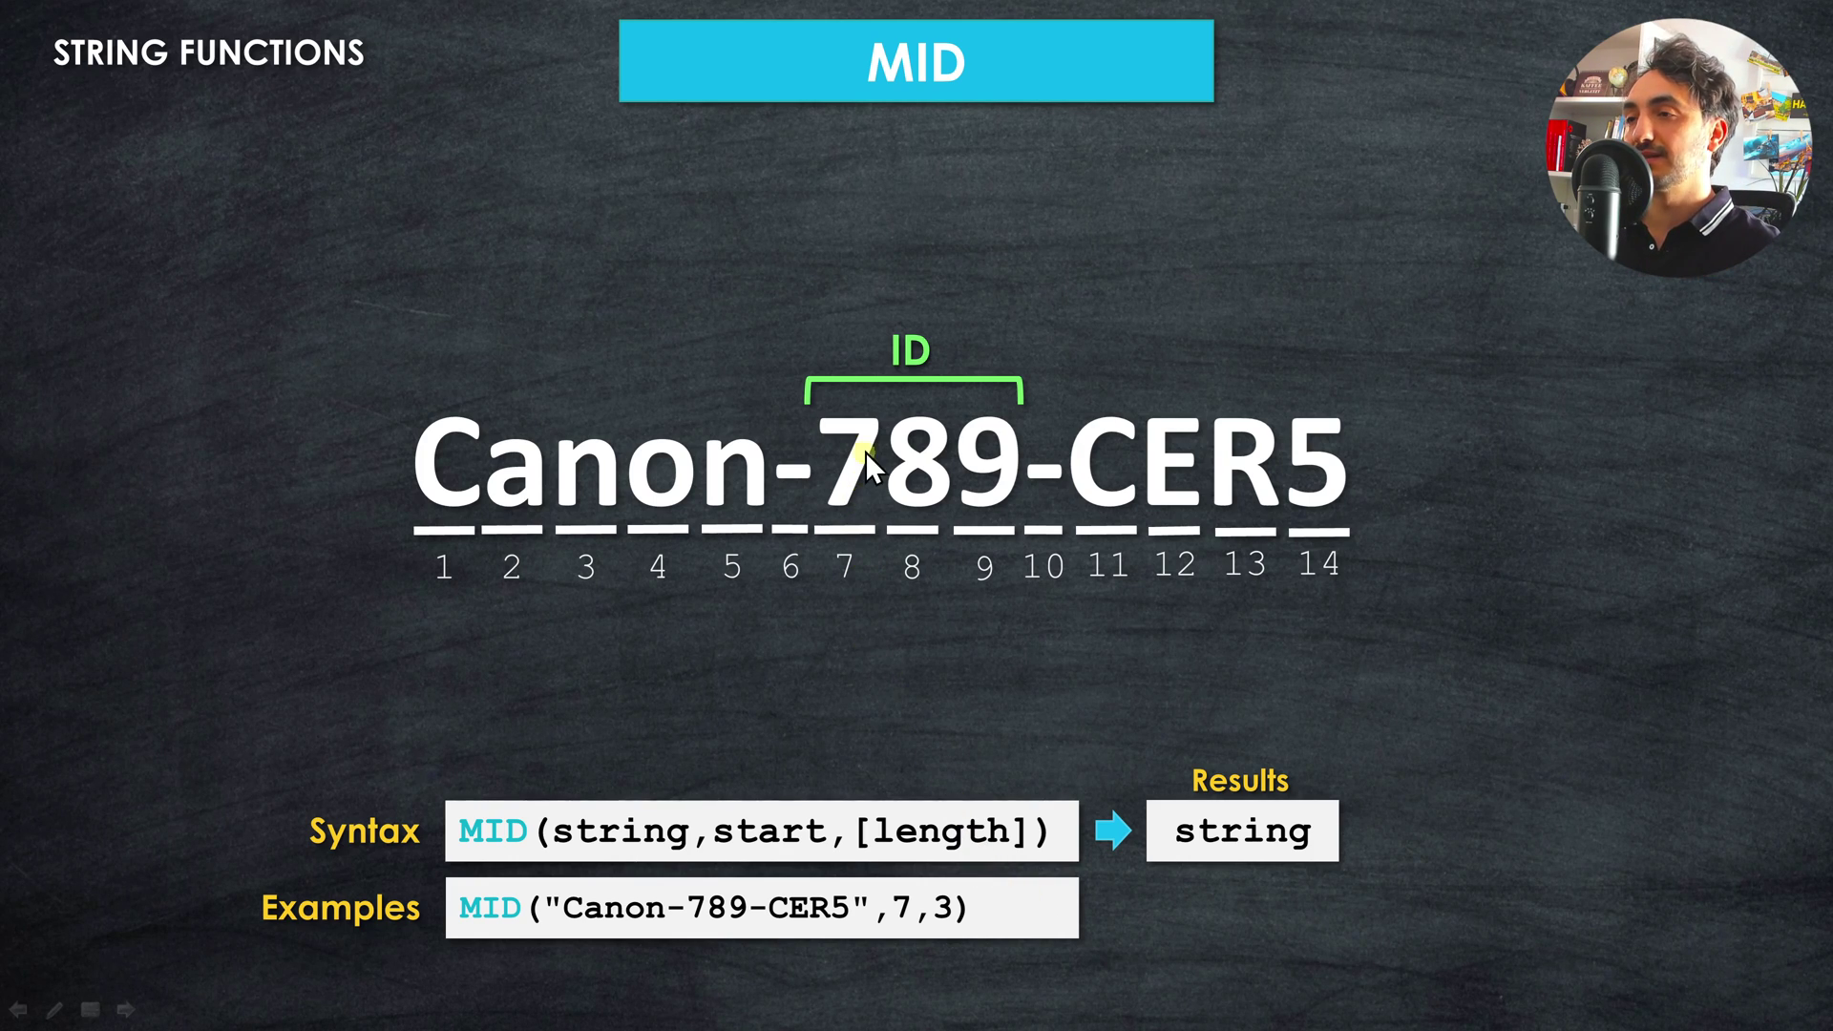
# Step: Mark MID's cut points at characters 7 and 9 and reveal the result '789'
pyautogui.click(877, 608)
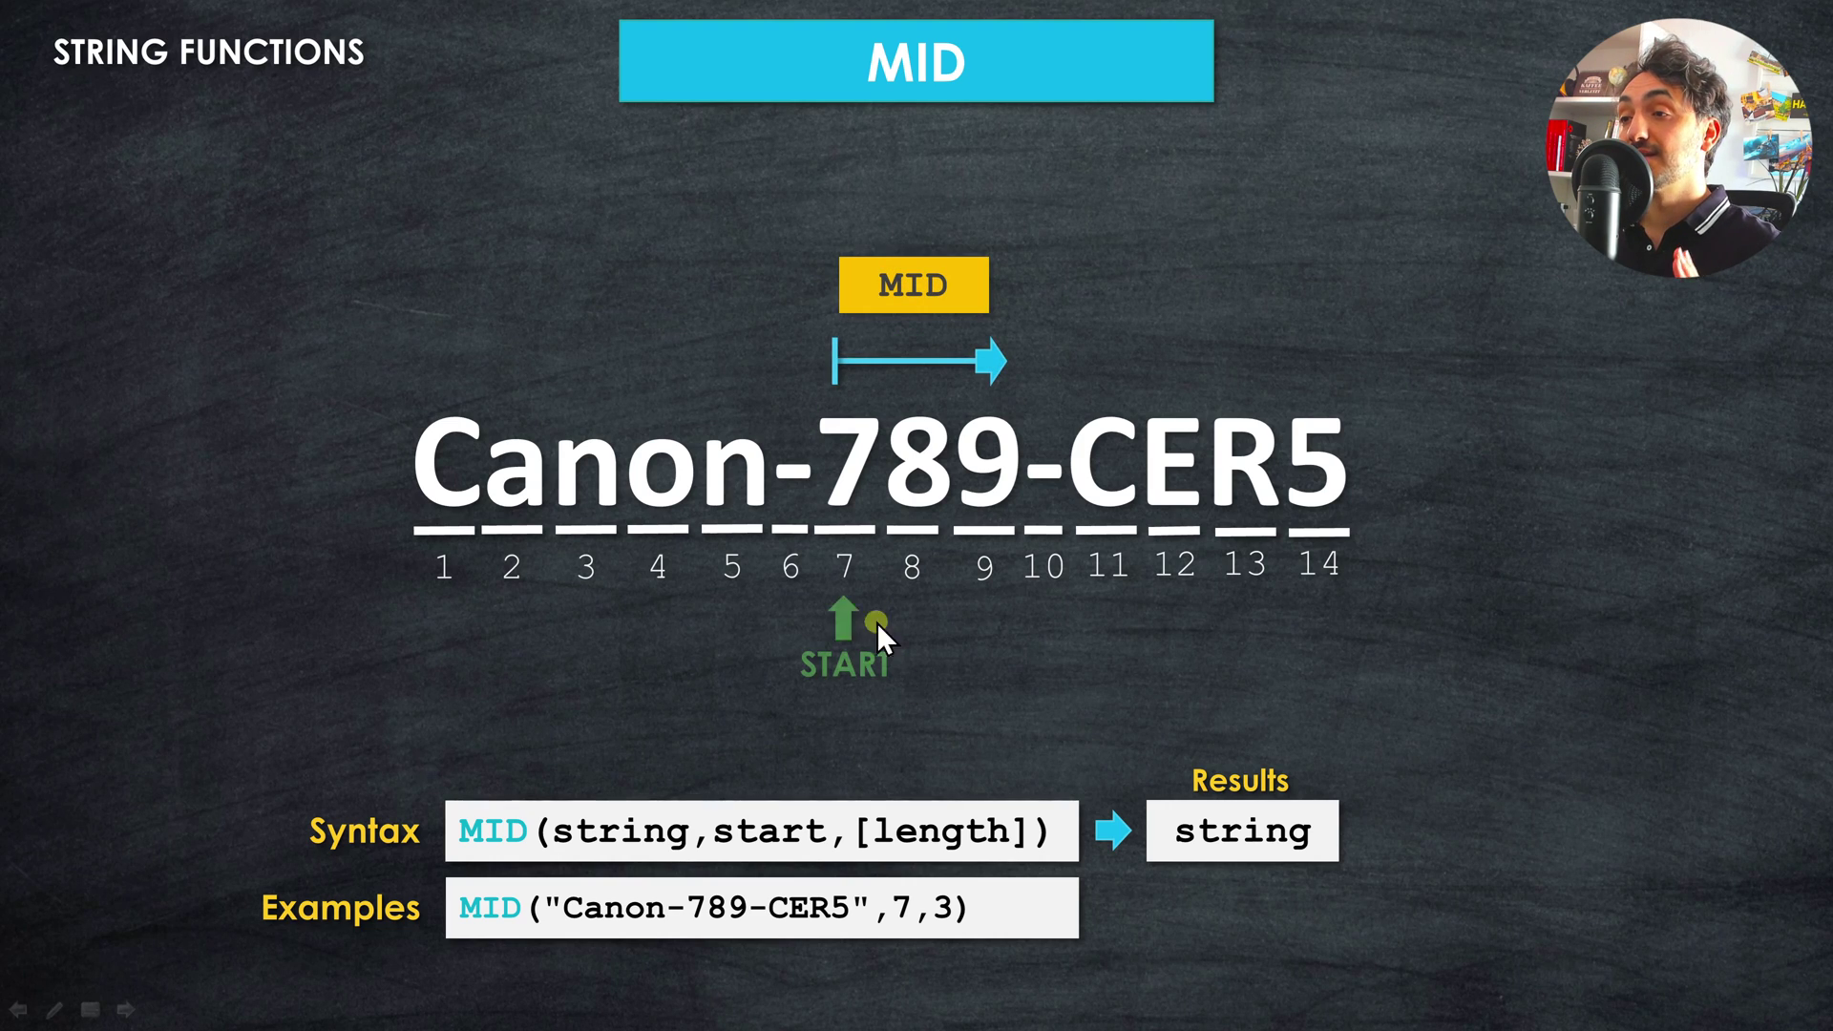
pyautogui.click(1060, 685)
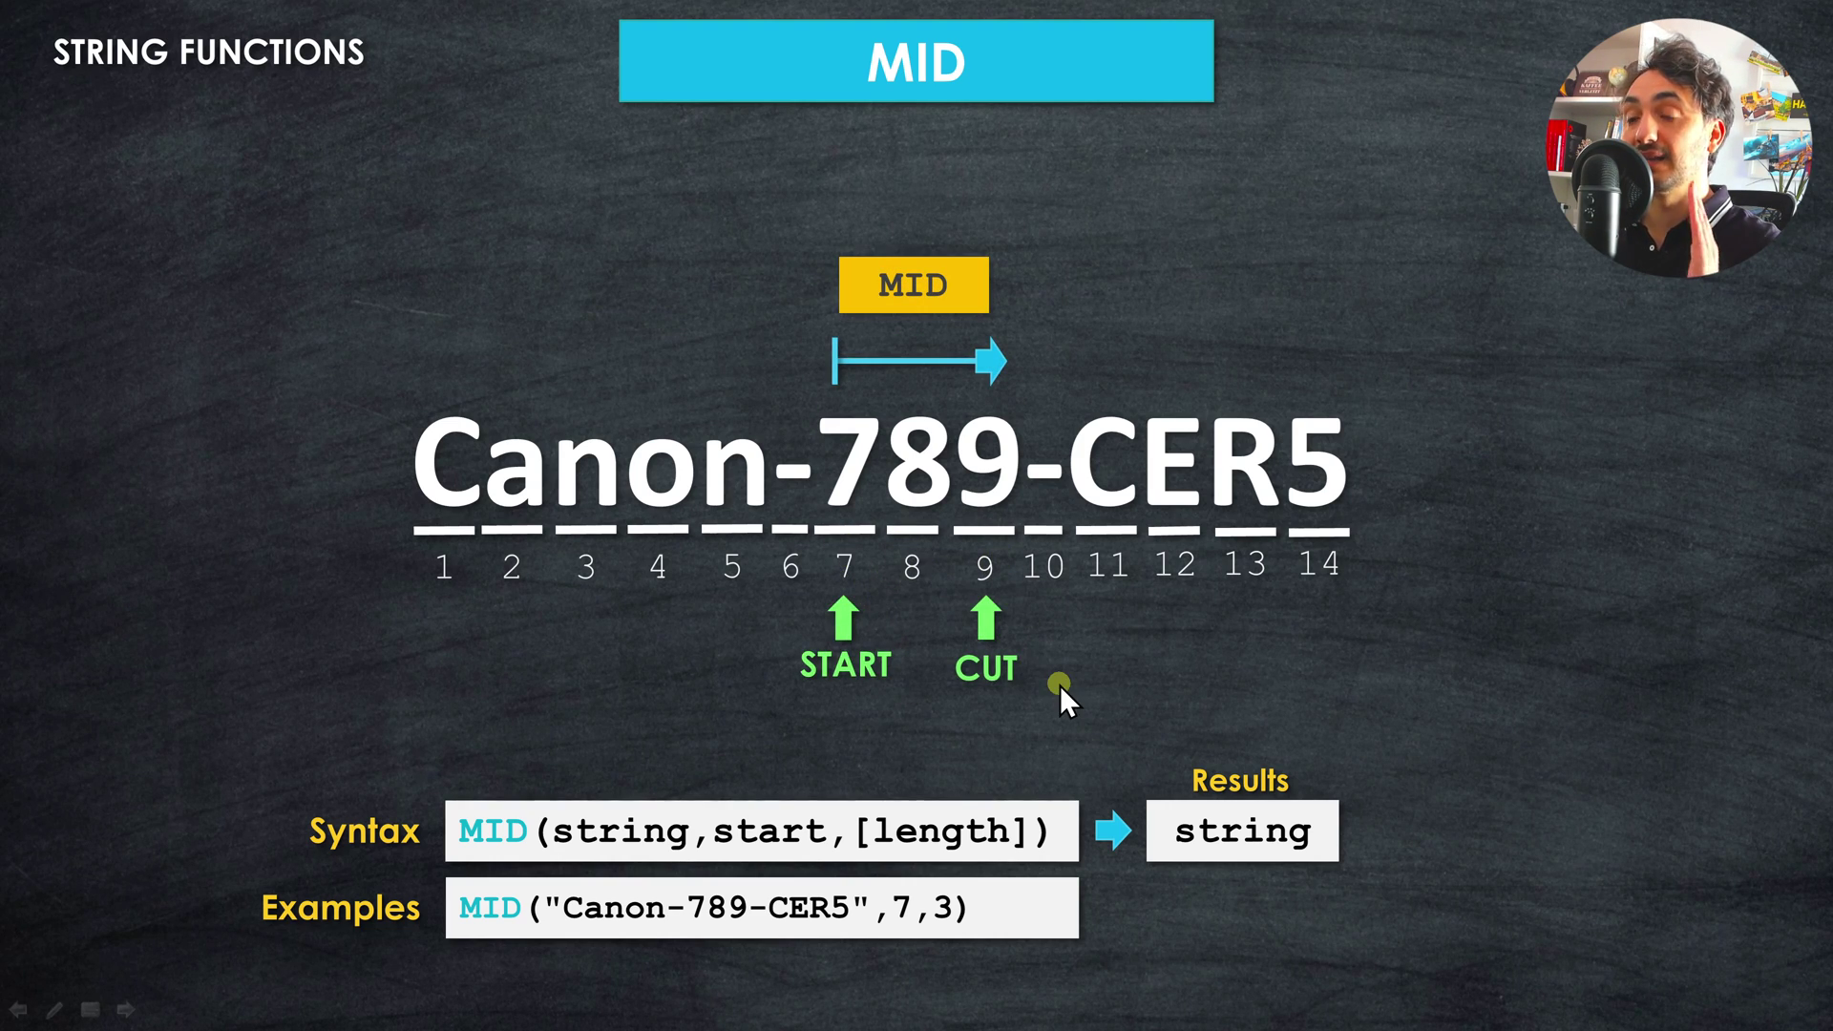
pyautogui.click(1063, 676)
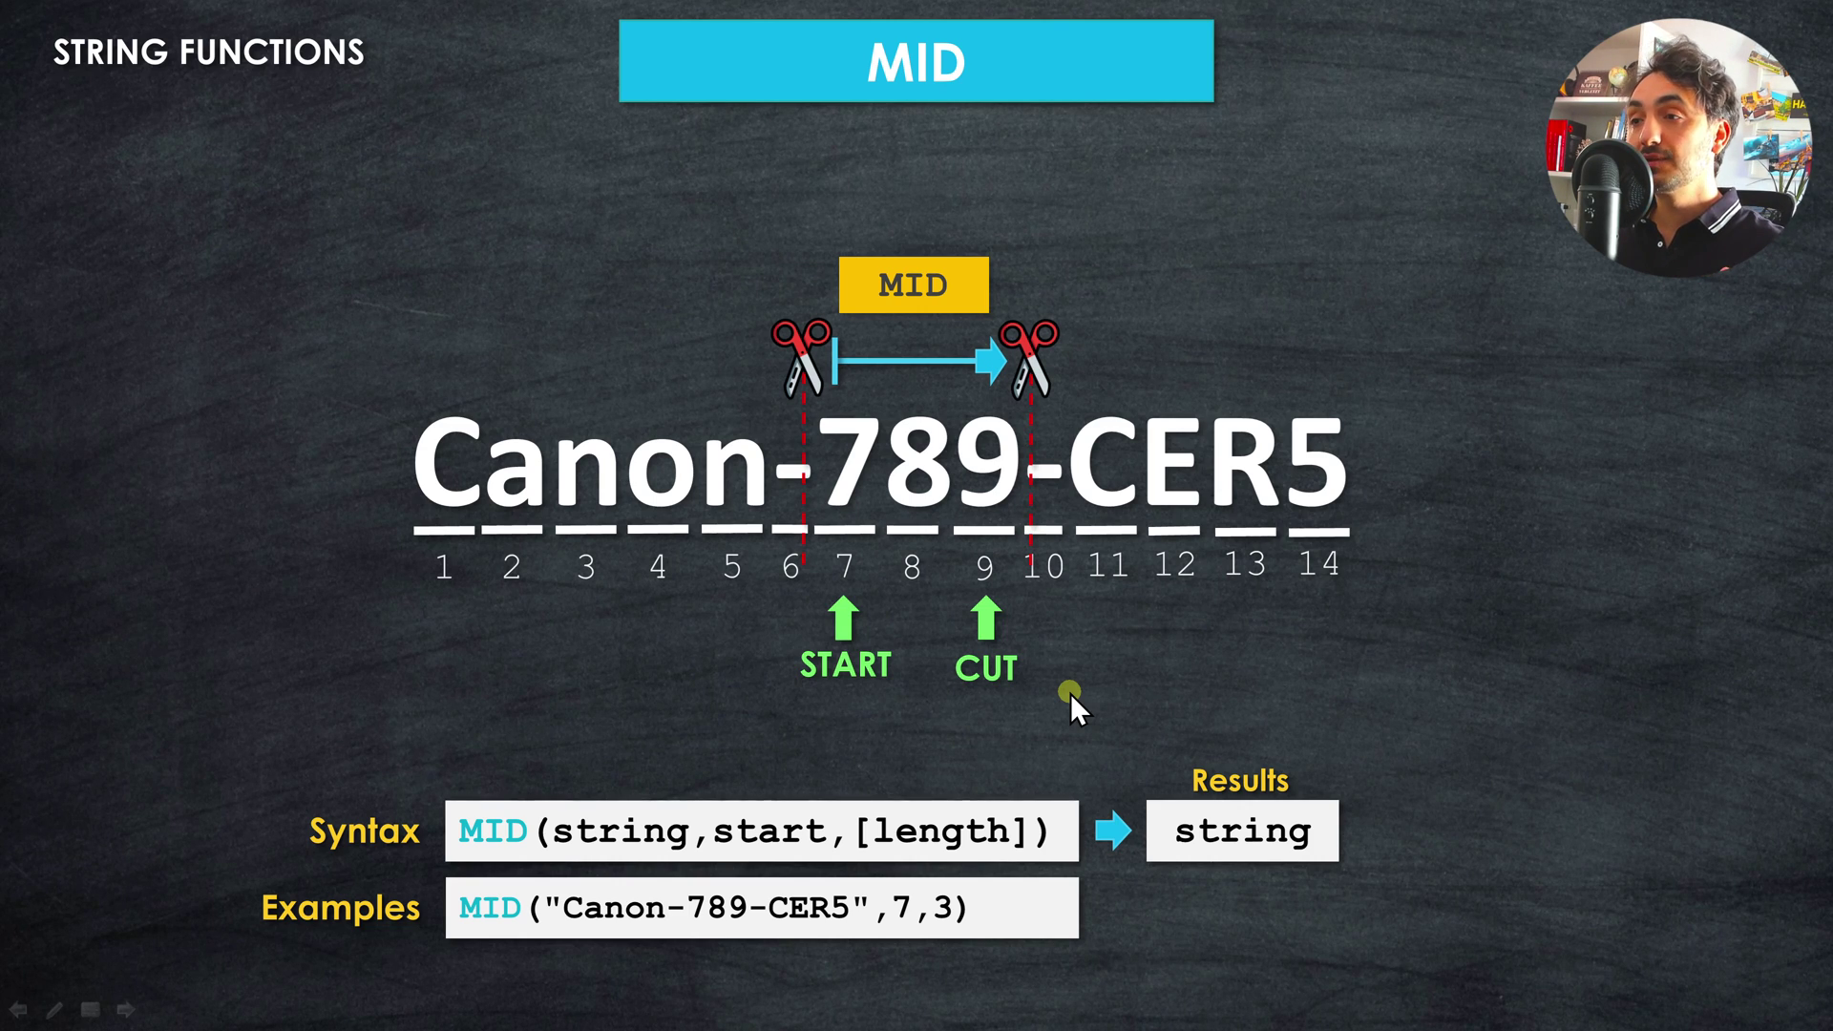
pyautogui.click(1069, 693)
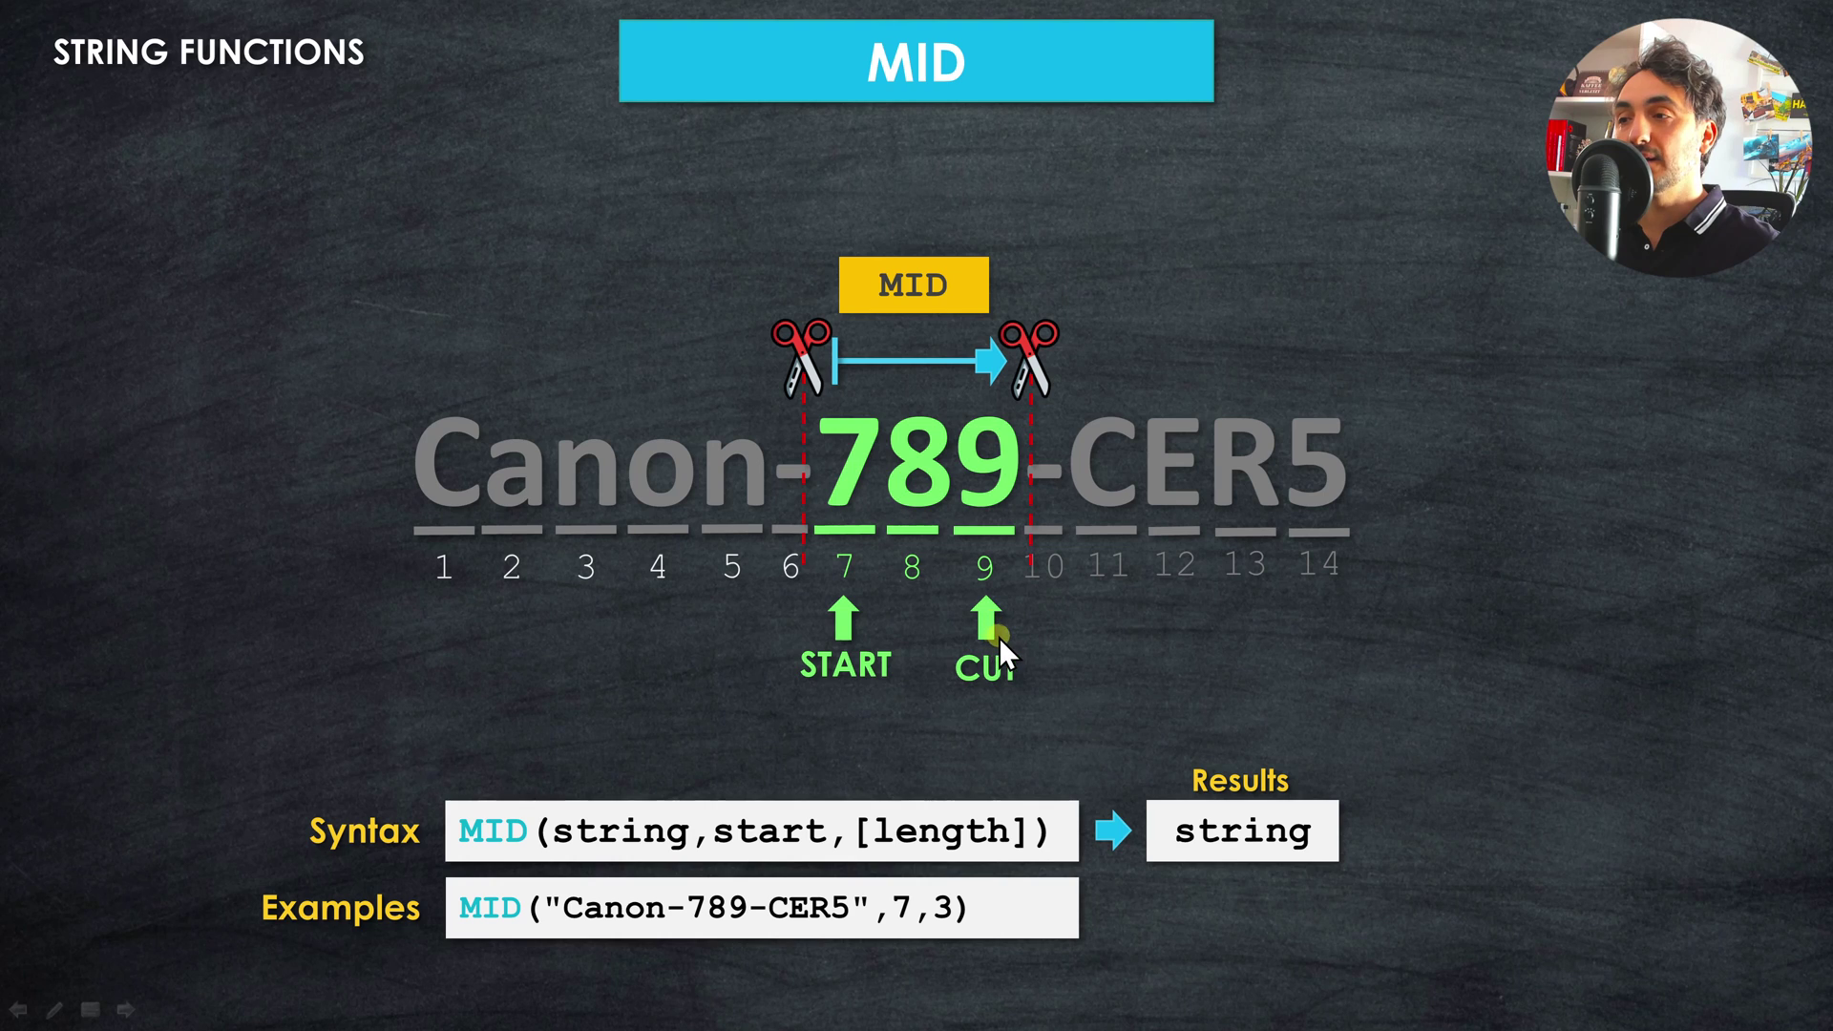
pyautogui.click(1134, 685)
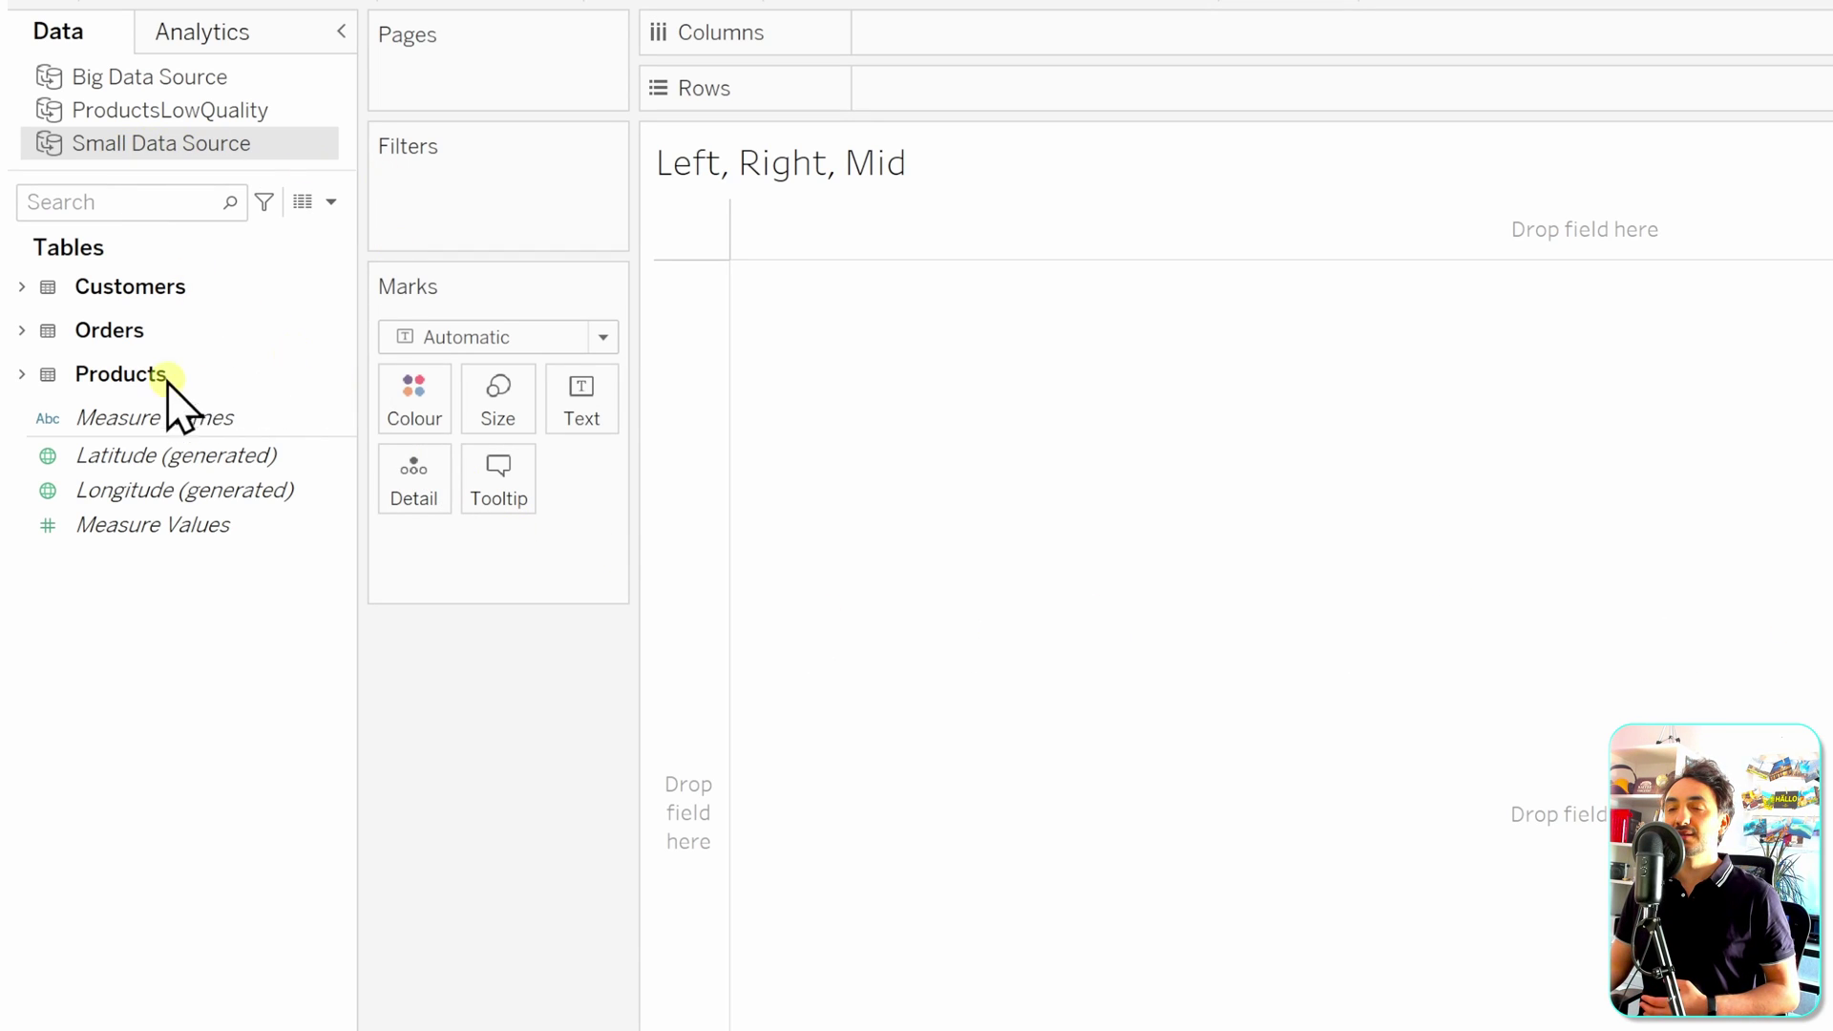
# Step: Expand the Products table and put Product Image on Rows, listing the five image URLs
pyautogui.click(21, 374)
pyautogui.click(232, 550)
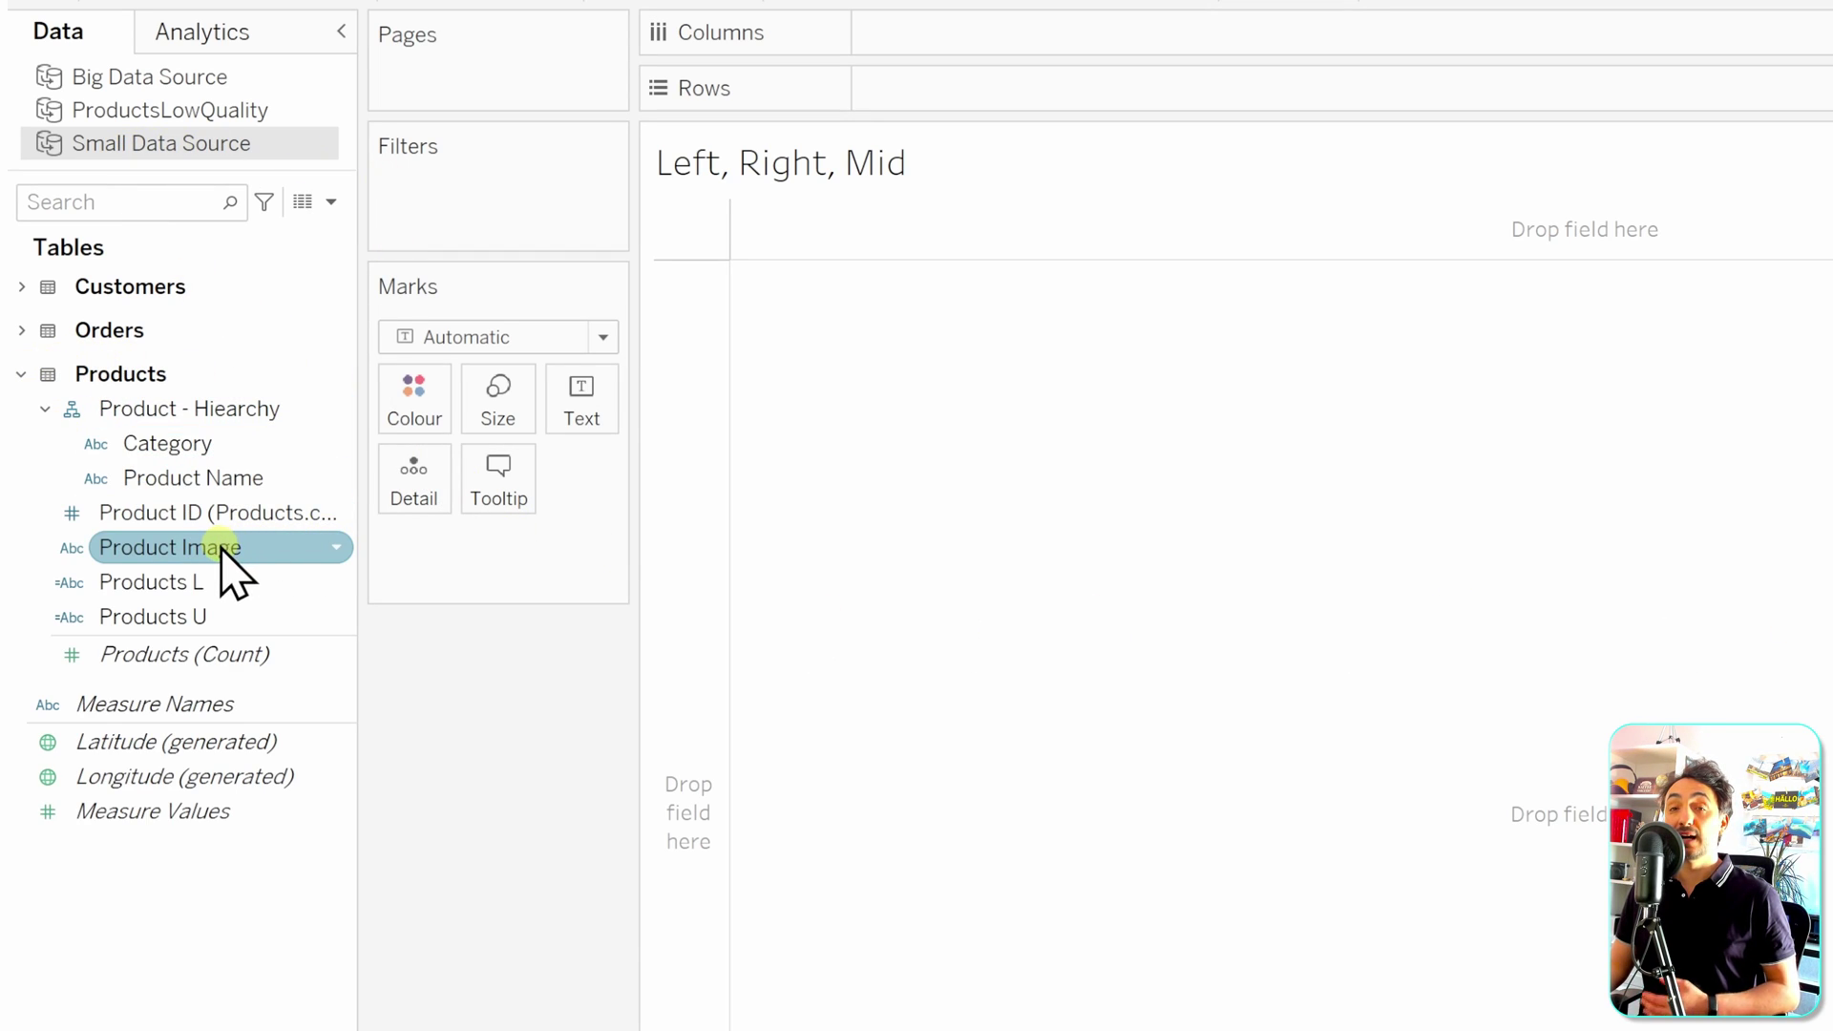
pyautogui.moveTo(228, 552)
pyautogui.mouseDown()
pyautogui.moveTo(584, 561)
pyautogui.moveTo(998, 96)
pyautogui.mouseUp()
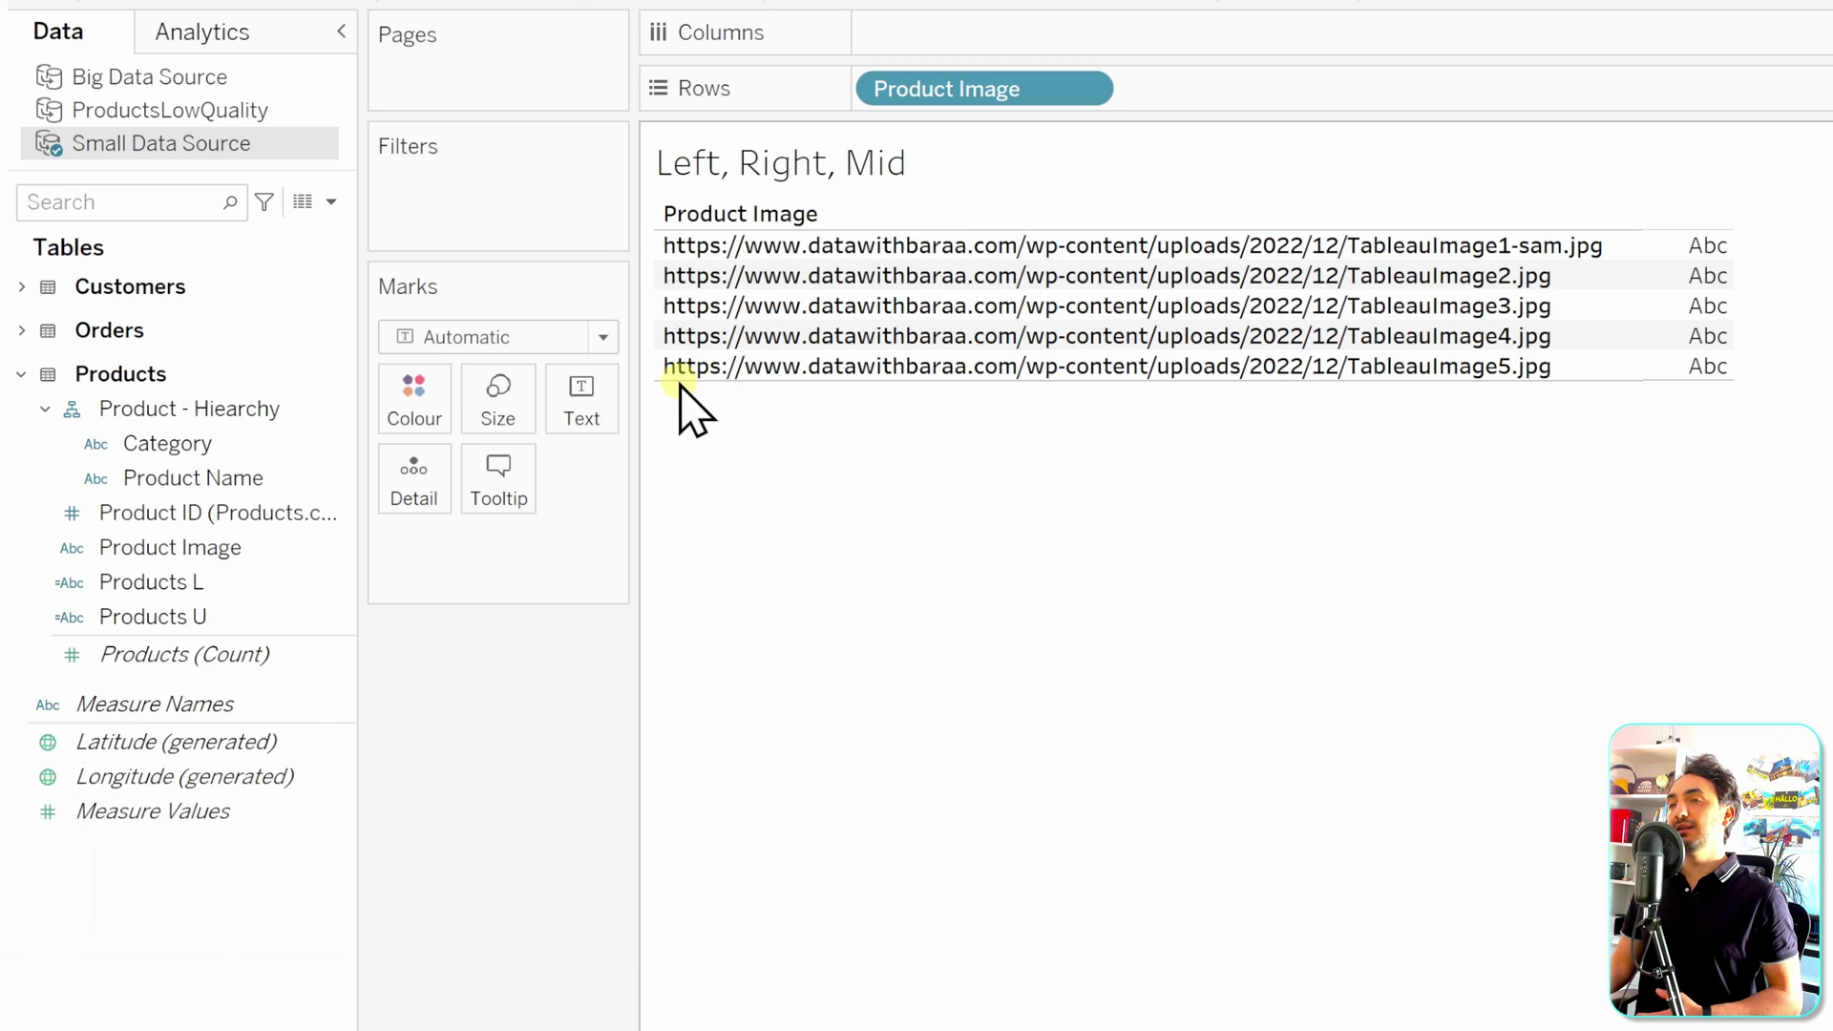
# Step: Create and save the calculated field 'URL (Protocoll)' with formula LEFT([Product Image], 5)
pyautogui.rightClick(248, 922)
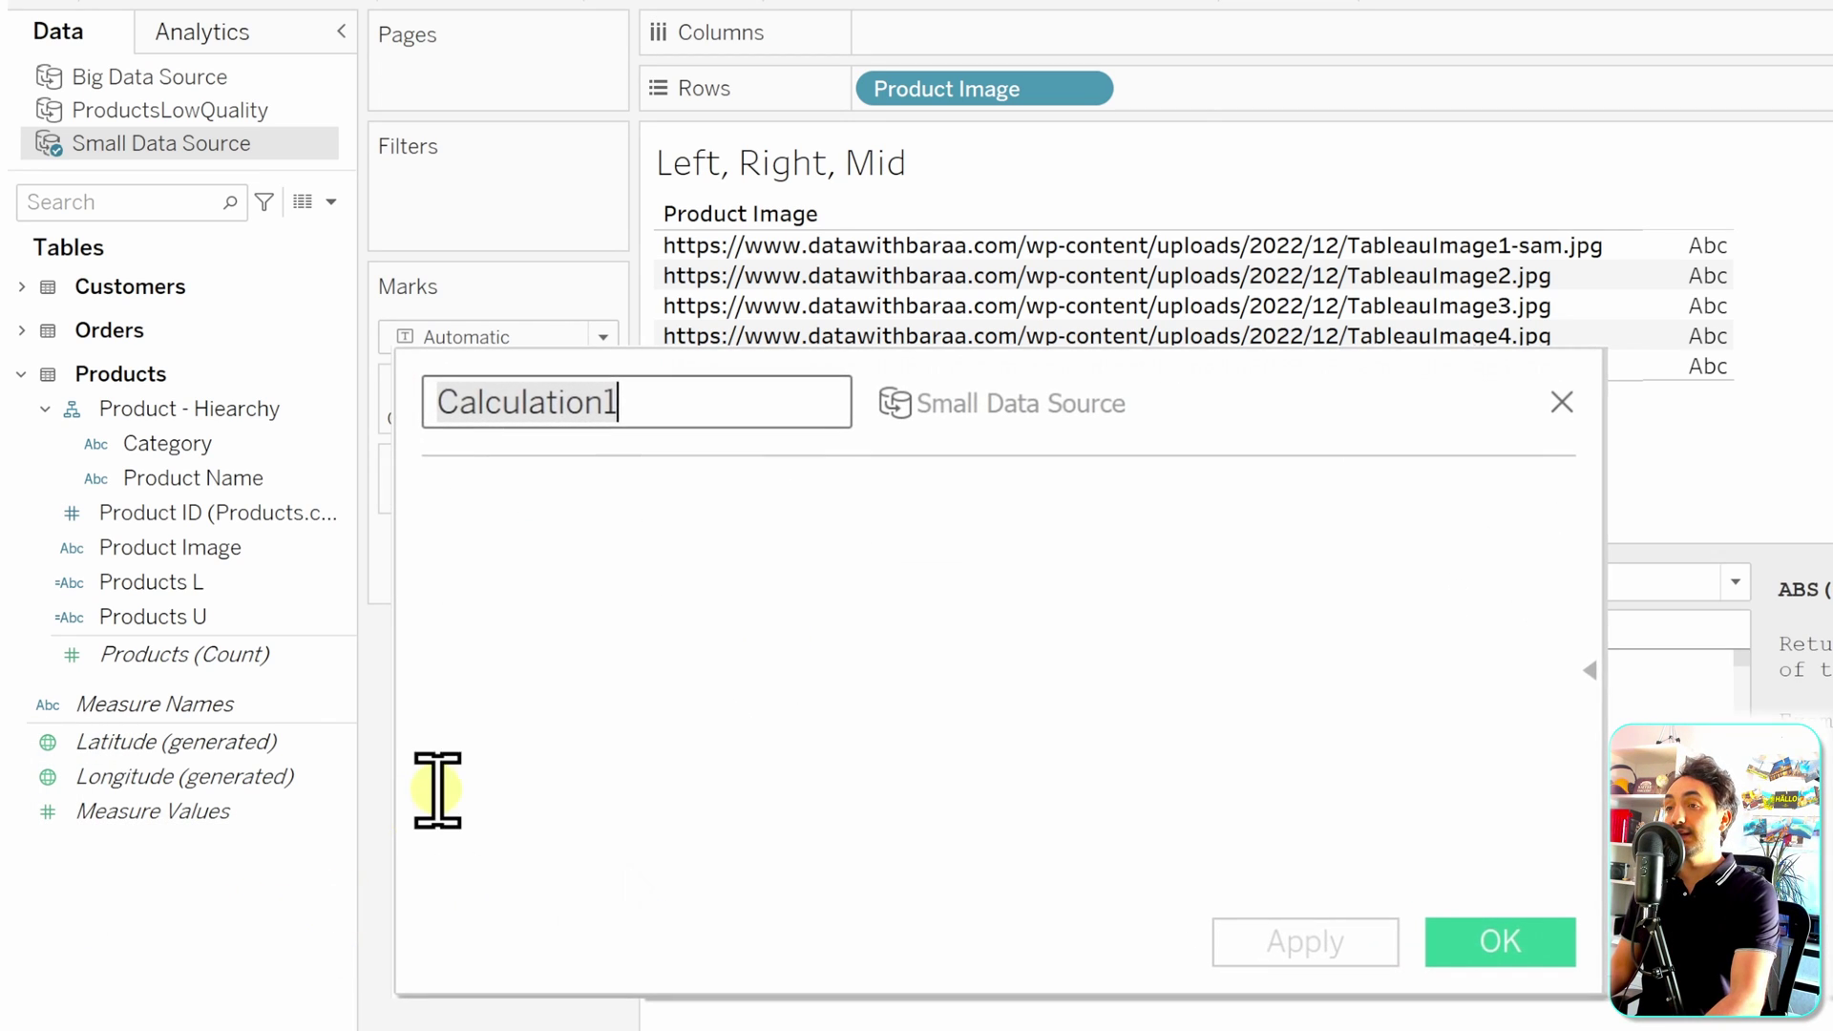
pyautogui.write('UR')
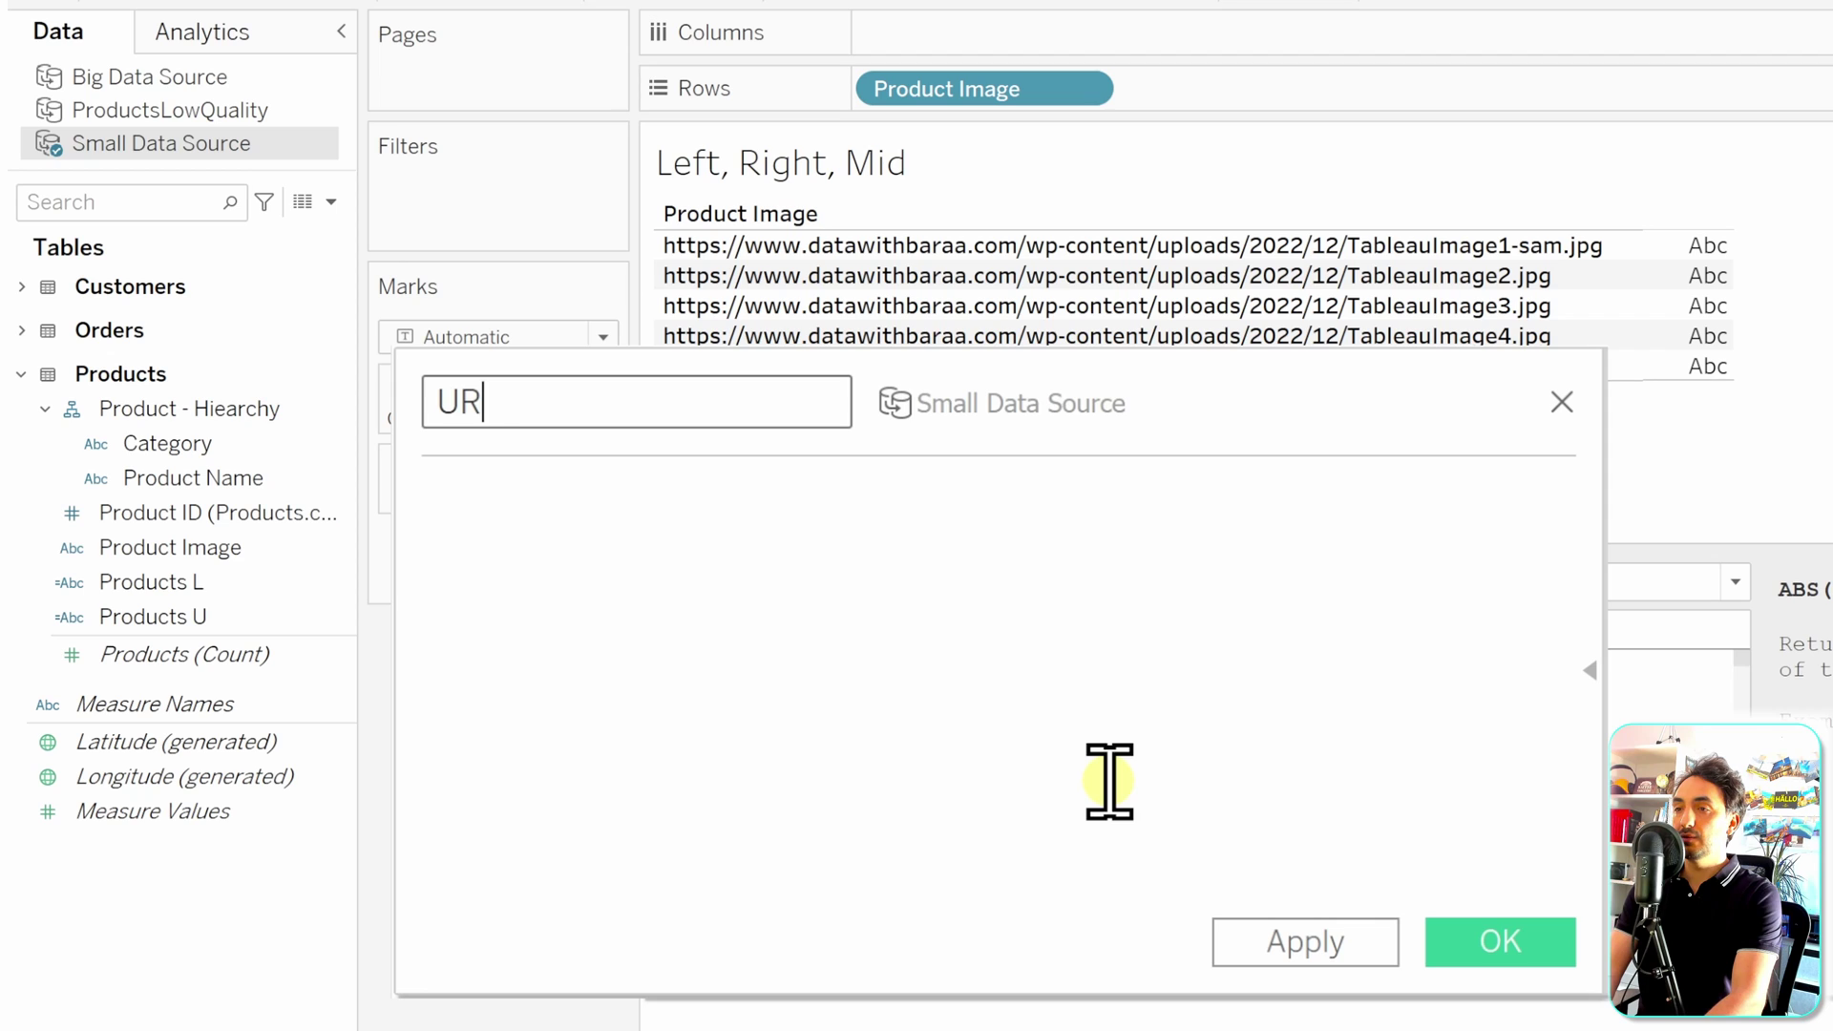
pyautogui.write('L (Protocoll)')
pyautogui.click(1109, 781)
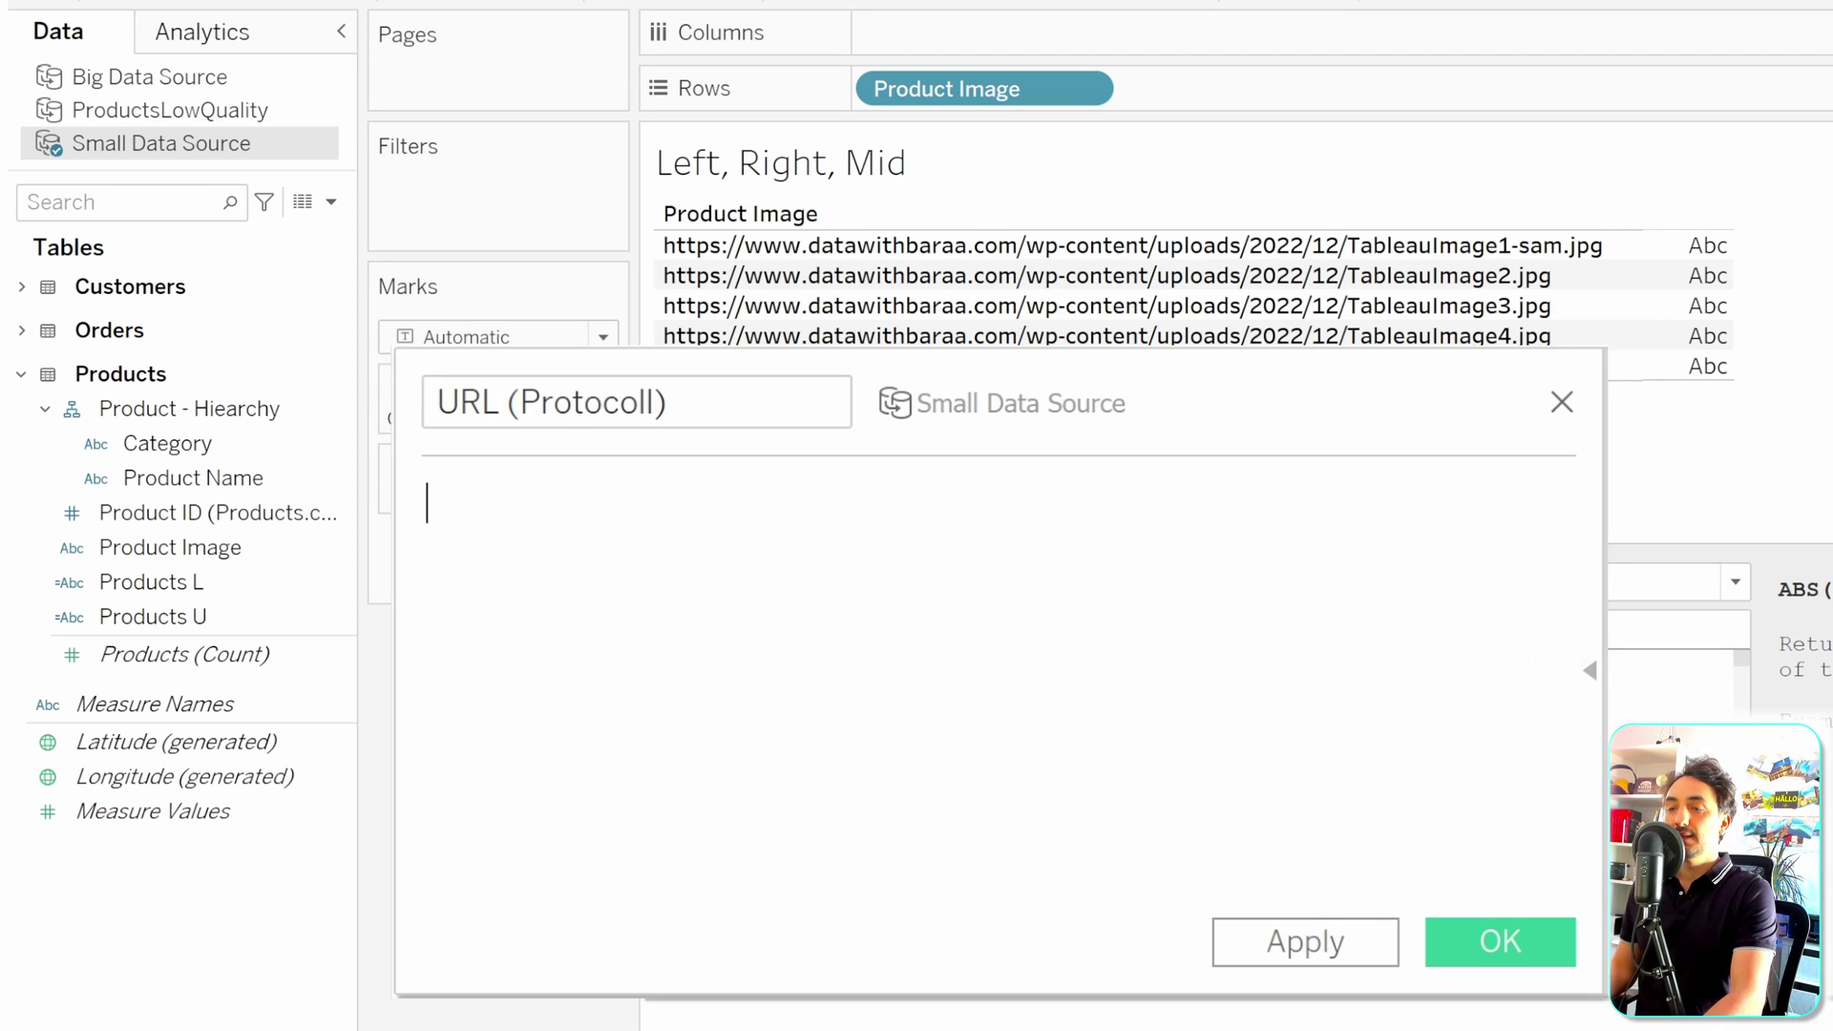
pyautogui.write('LEFT (')
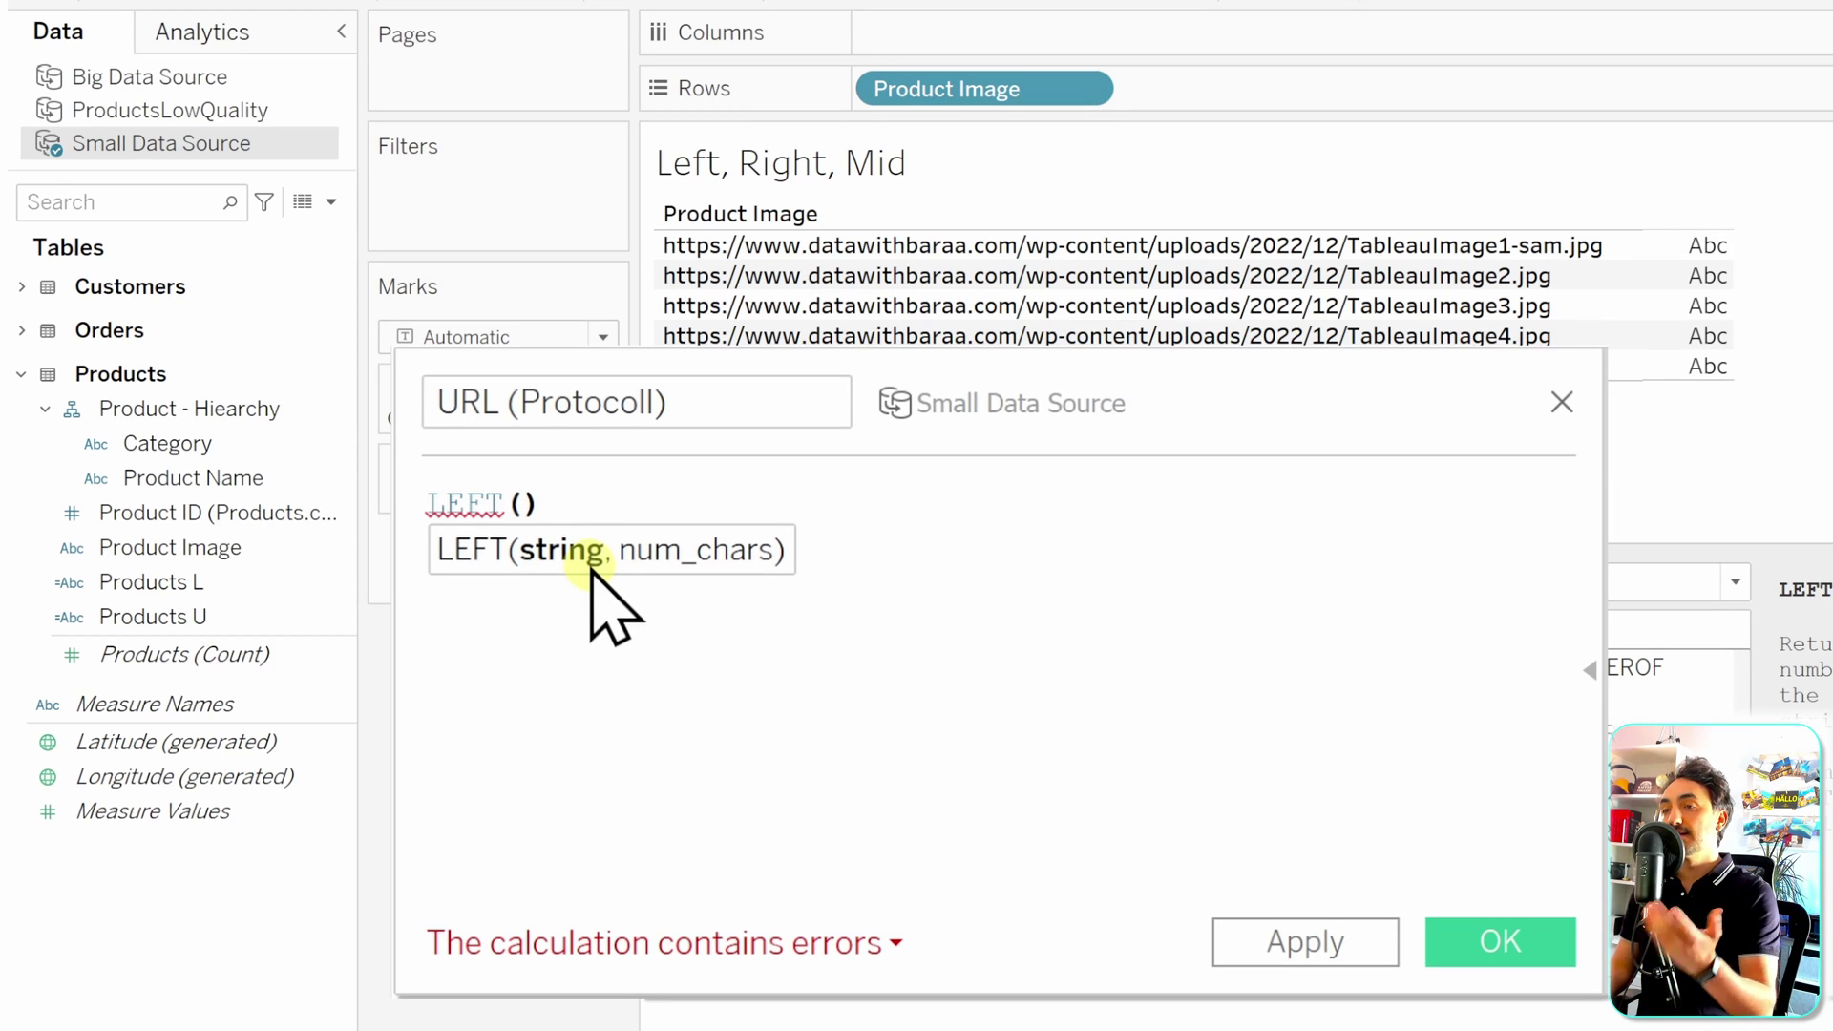
pyautogui.write('Product')
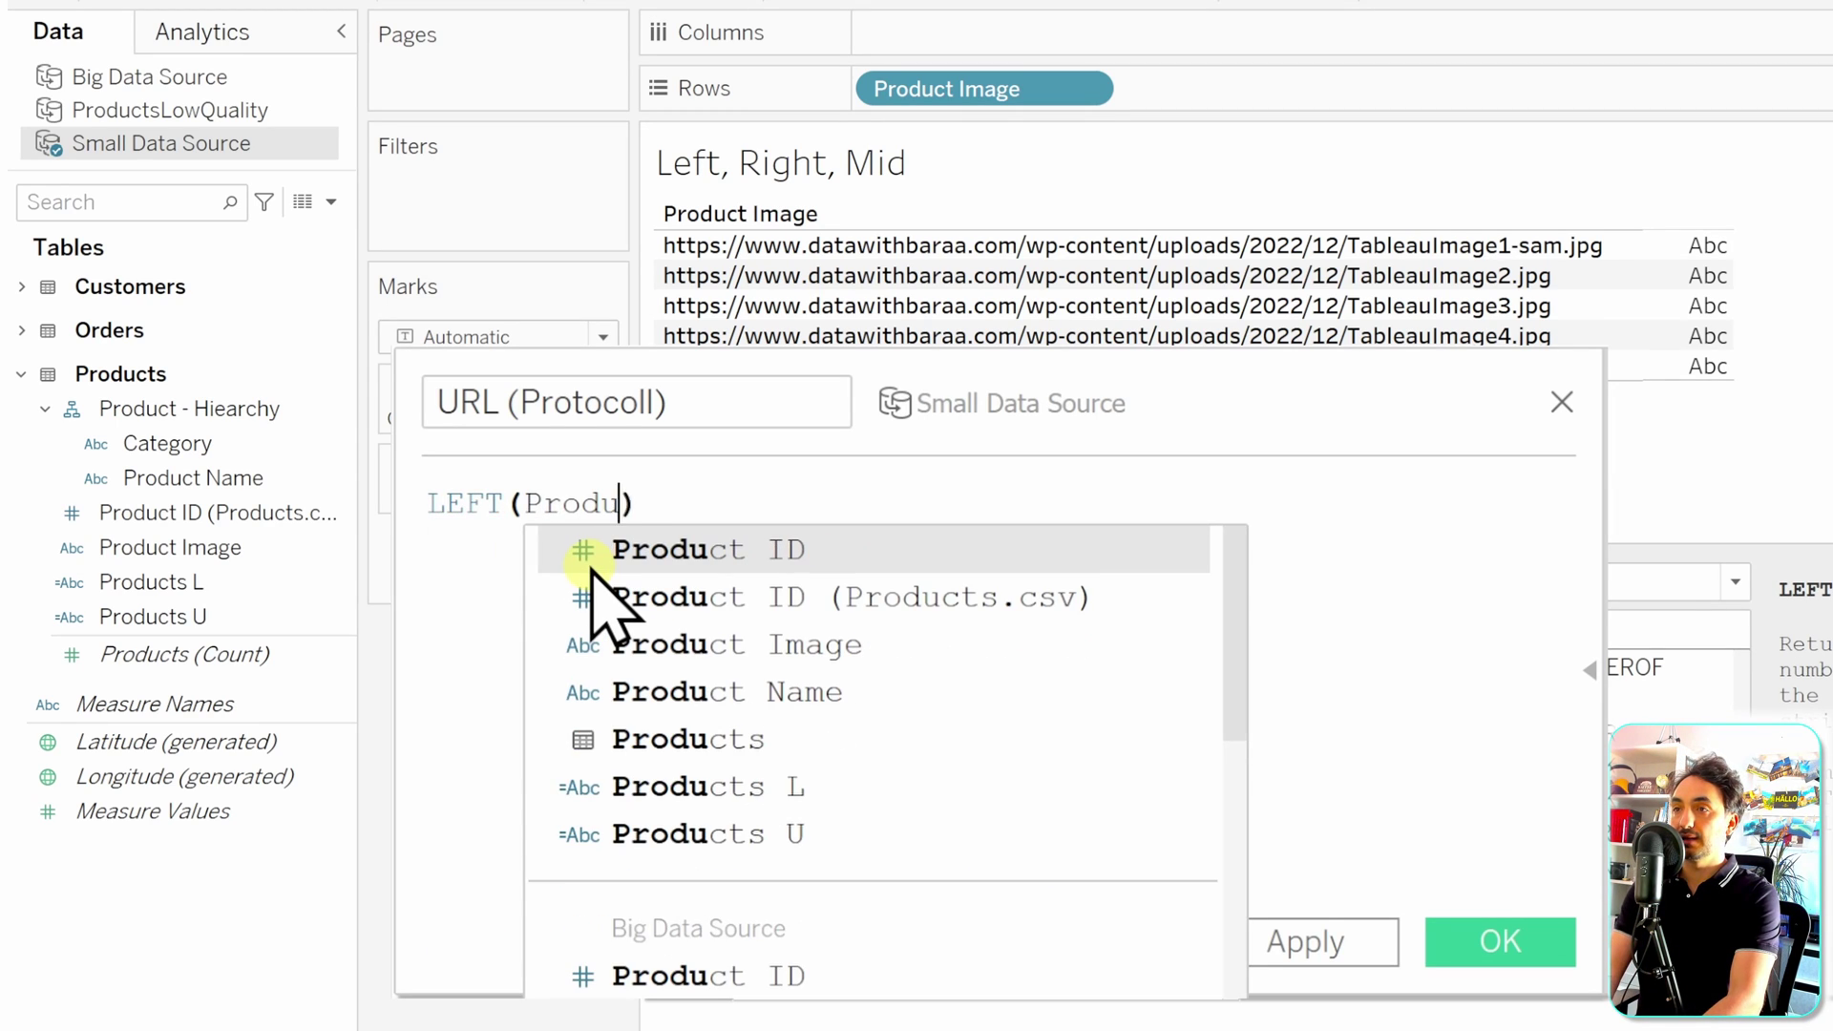
pyautogui.doubleClick(891, 644)
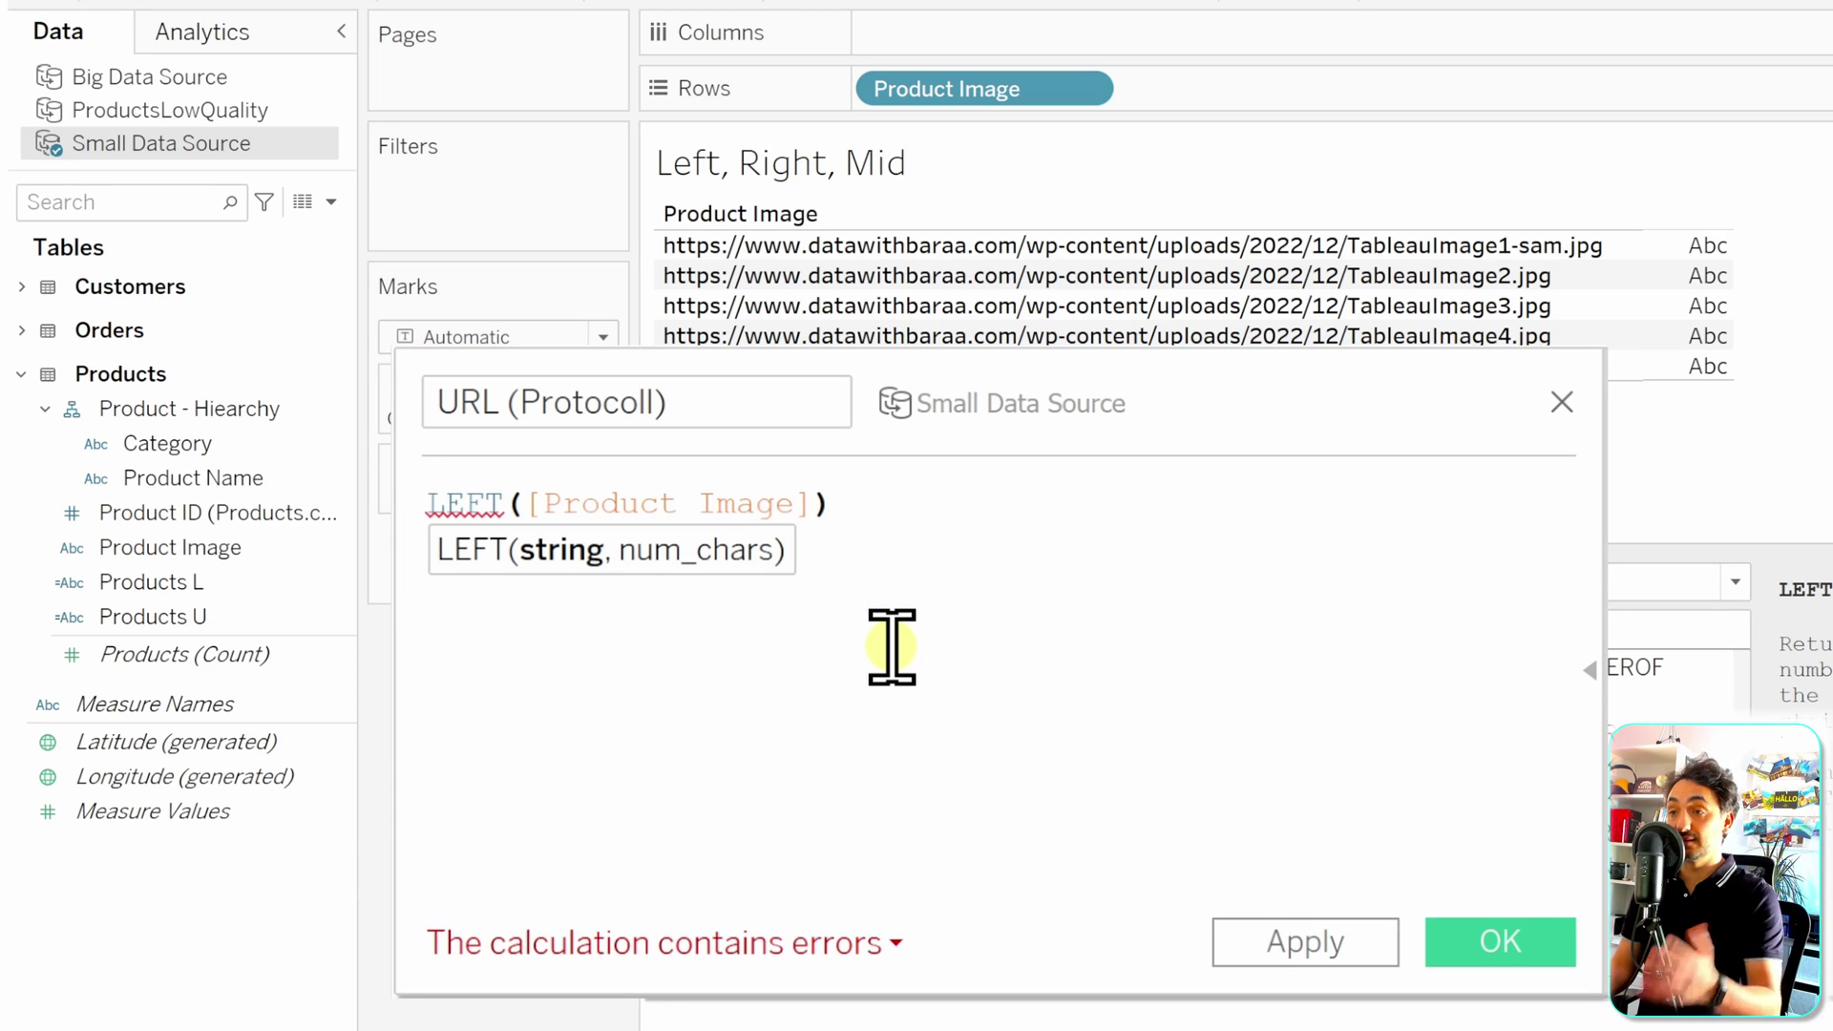
pyautogui.write(', 5')
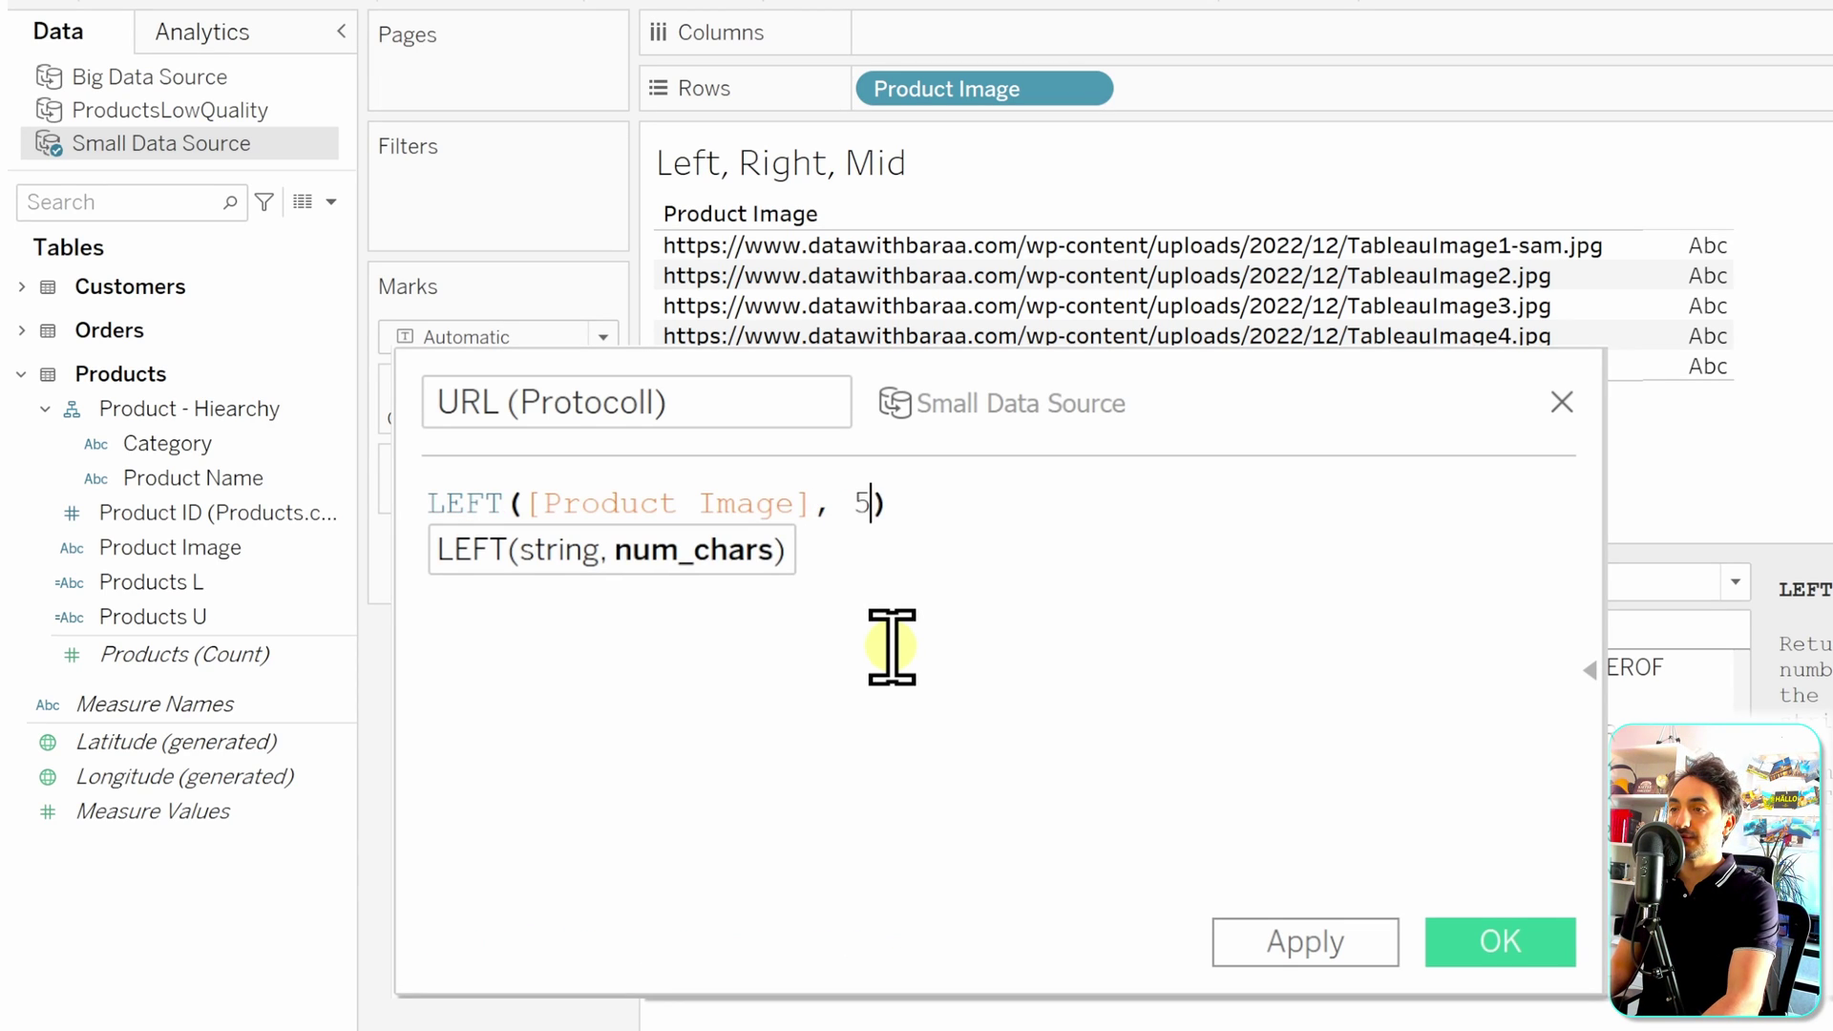
pyautogui.click(952, 636)
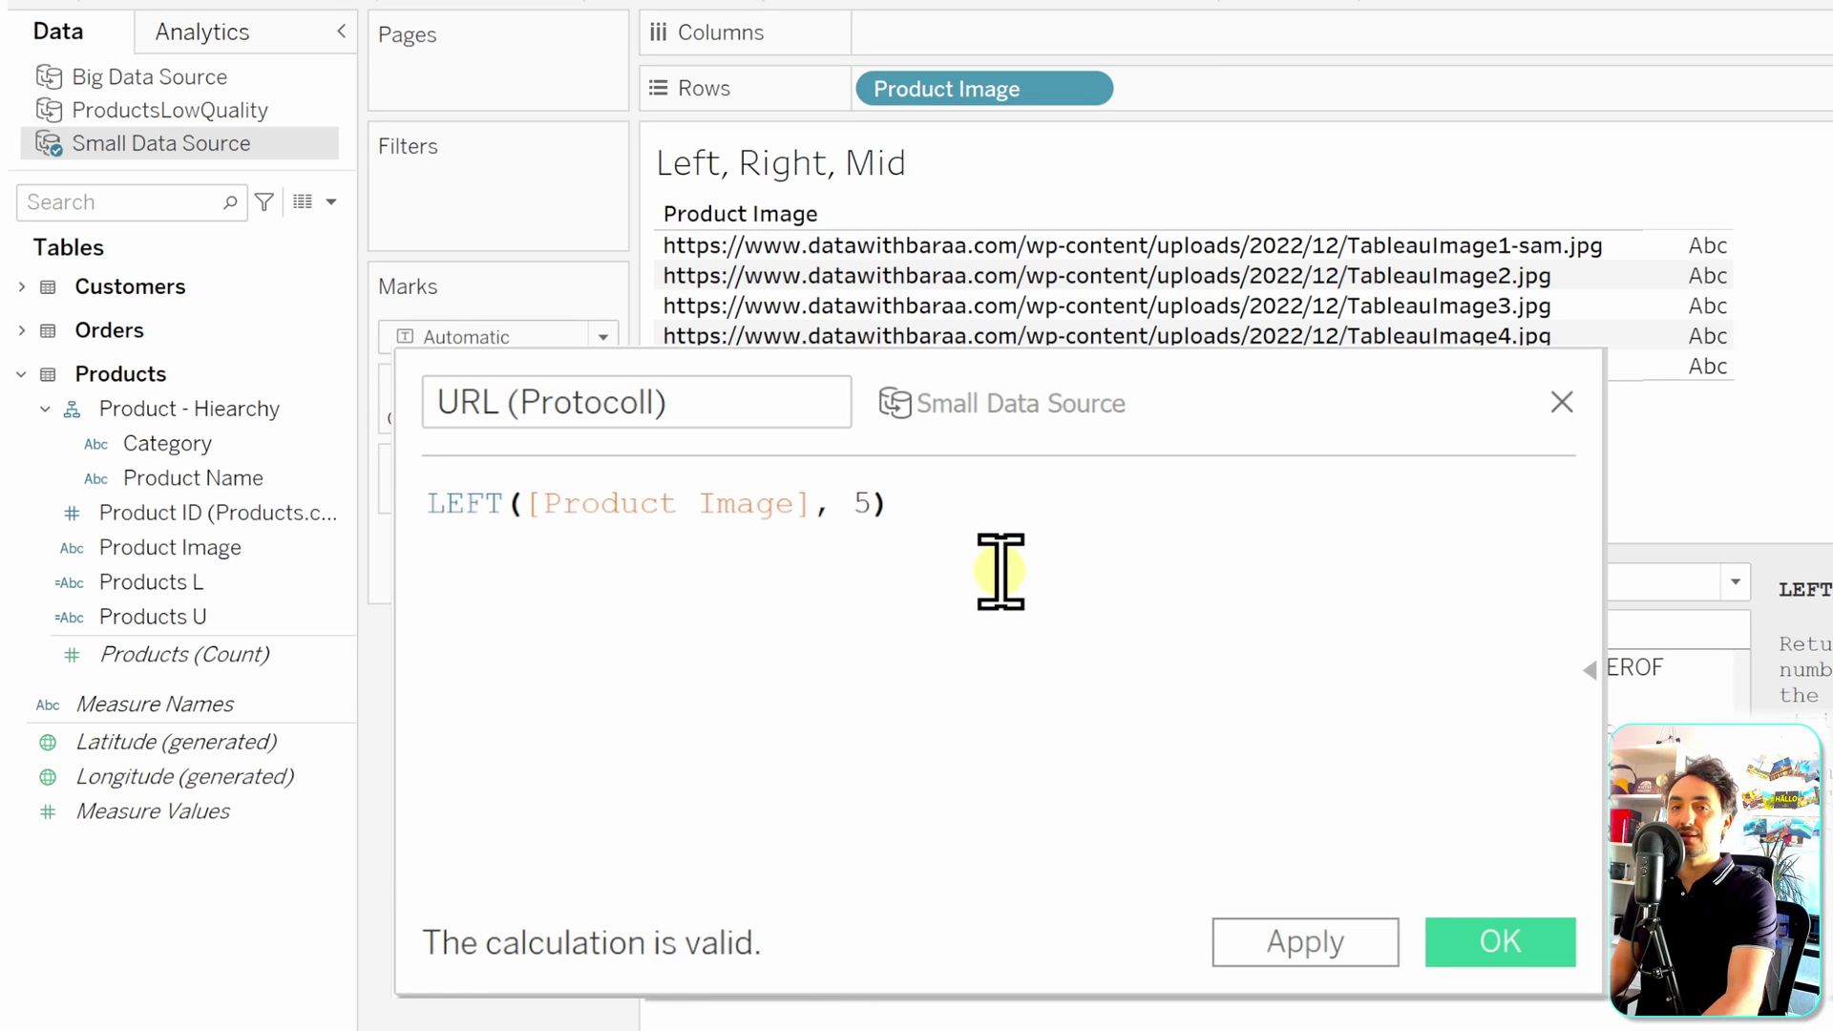
pyautogui.click(1506, 958)
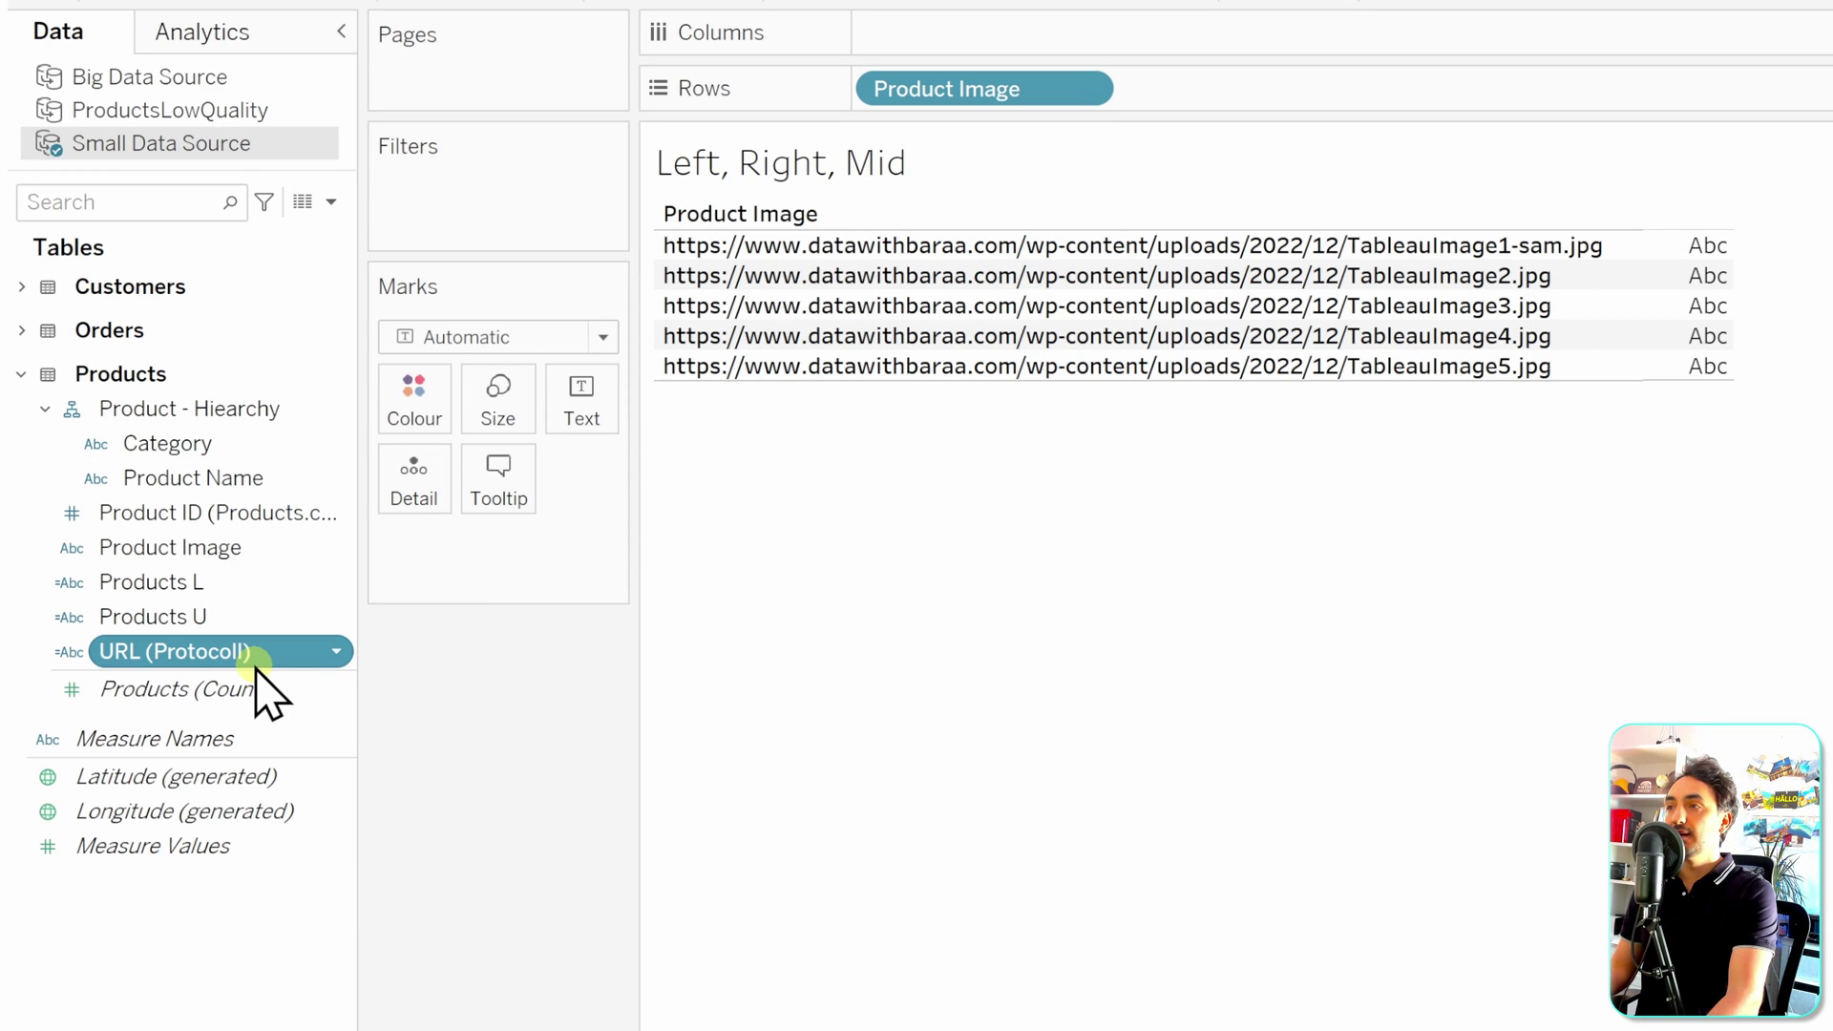
# Step: Place URL (Protocoll) on Rows after Product Image, showing 'https' beside each URL
pyautogui.moveTo(244, 664); pyautogui.dragTo(1294, 112)
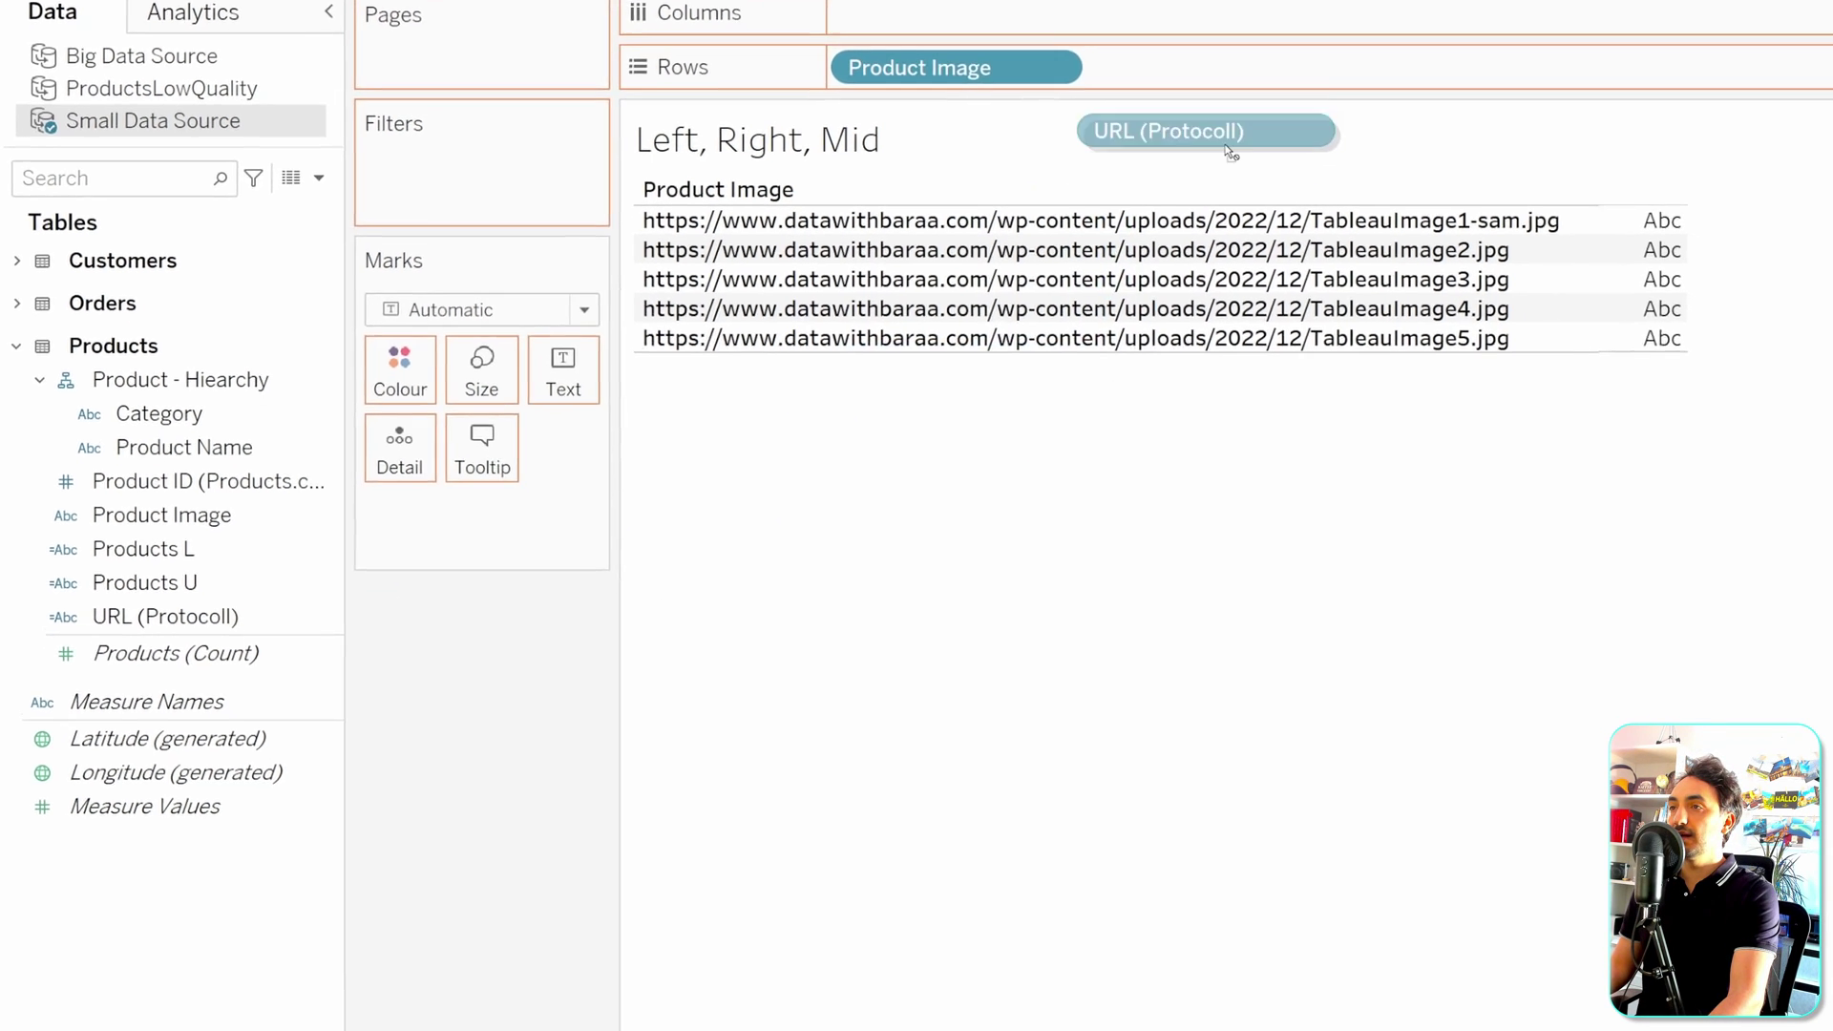
pyautogui.moveTo(1198, 55); pyautogui.dragTo(1199, 59)
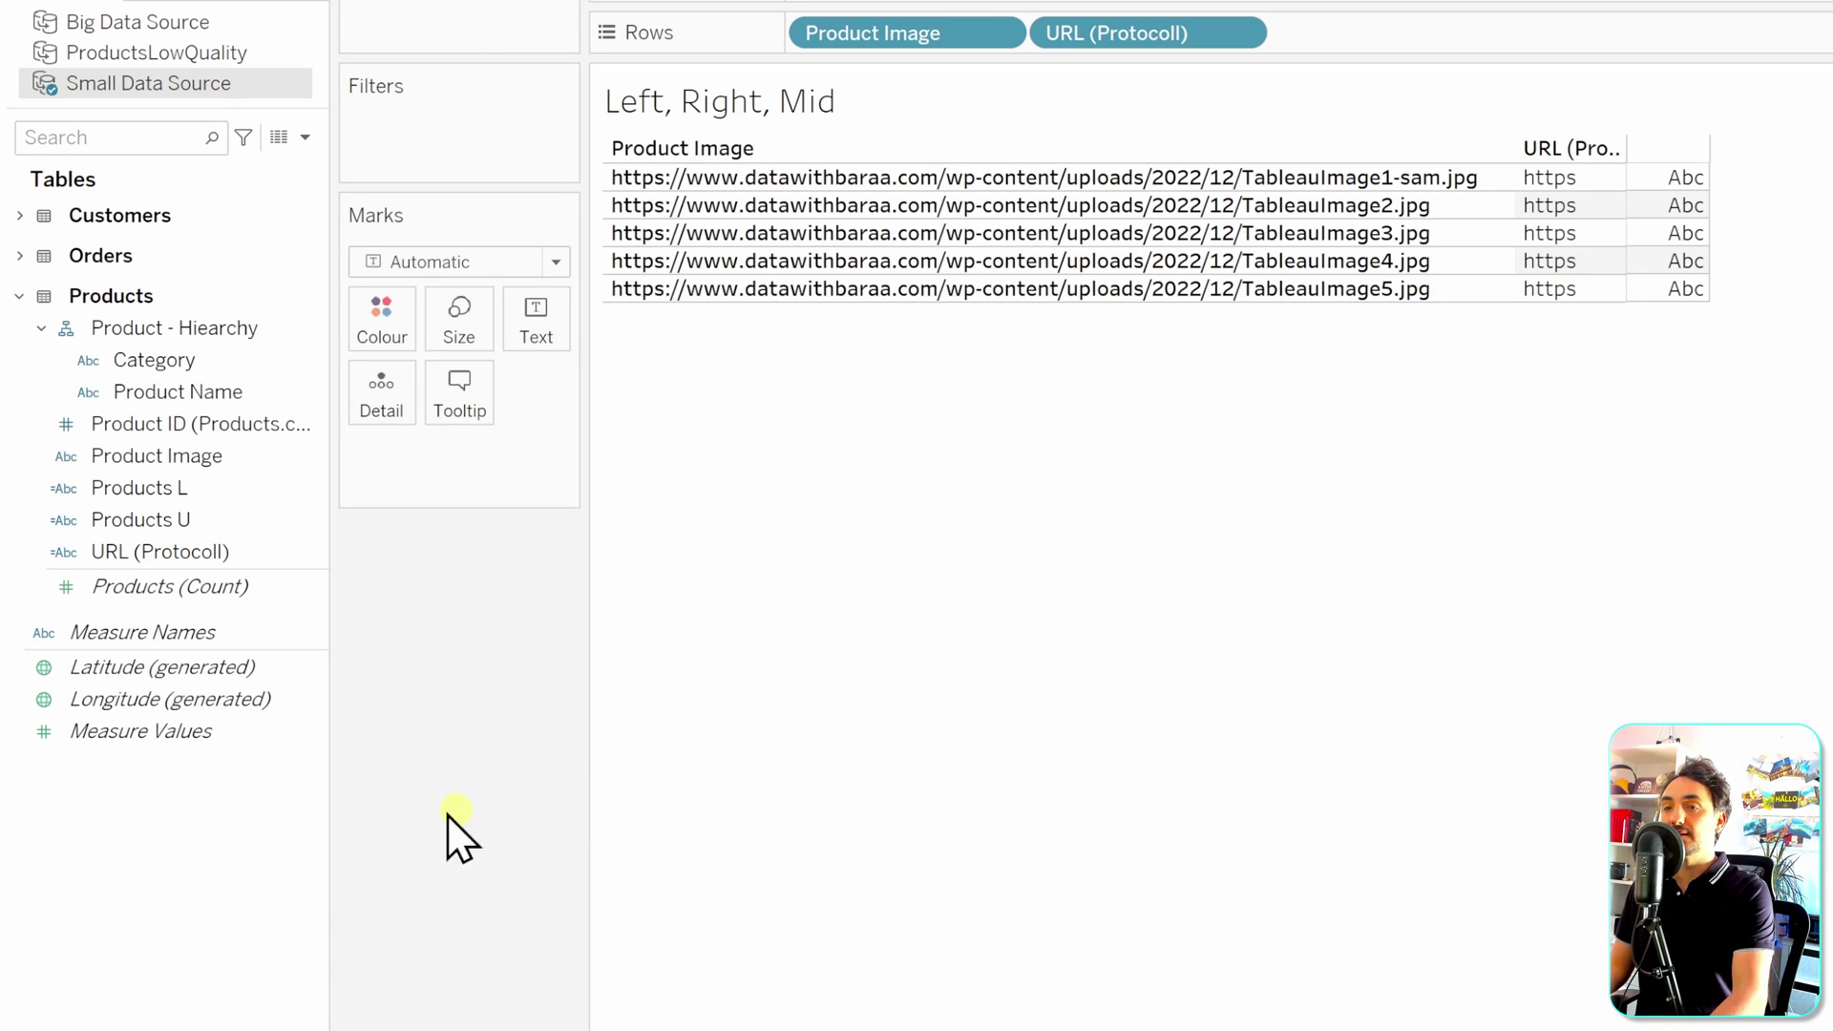
# Step: Create and save the calculated field 'URL(File Extension)' with formula RIGHT([Product Image], 3)
pyautogui.rightClick(235, 802)
pyautogui.click(307, 847)
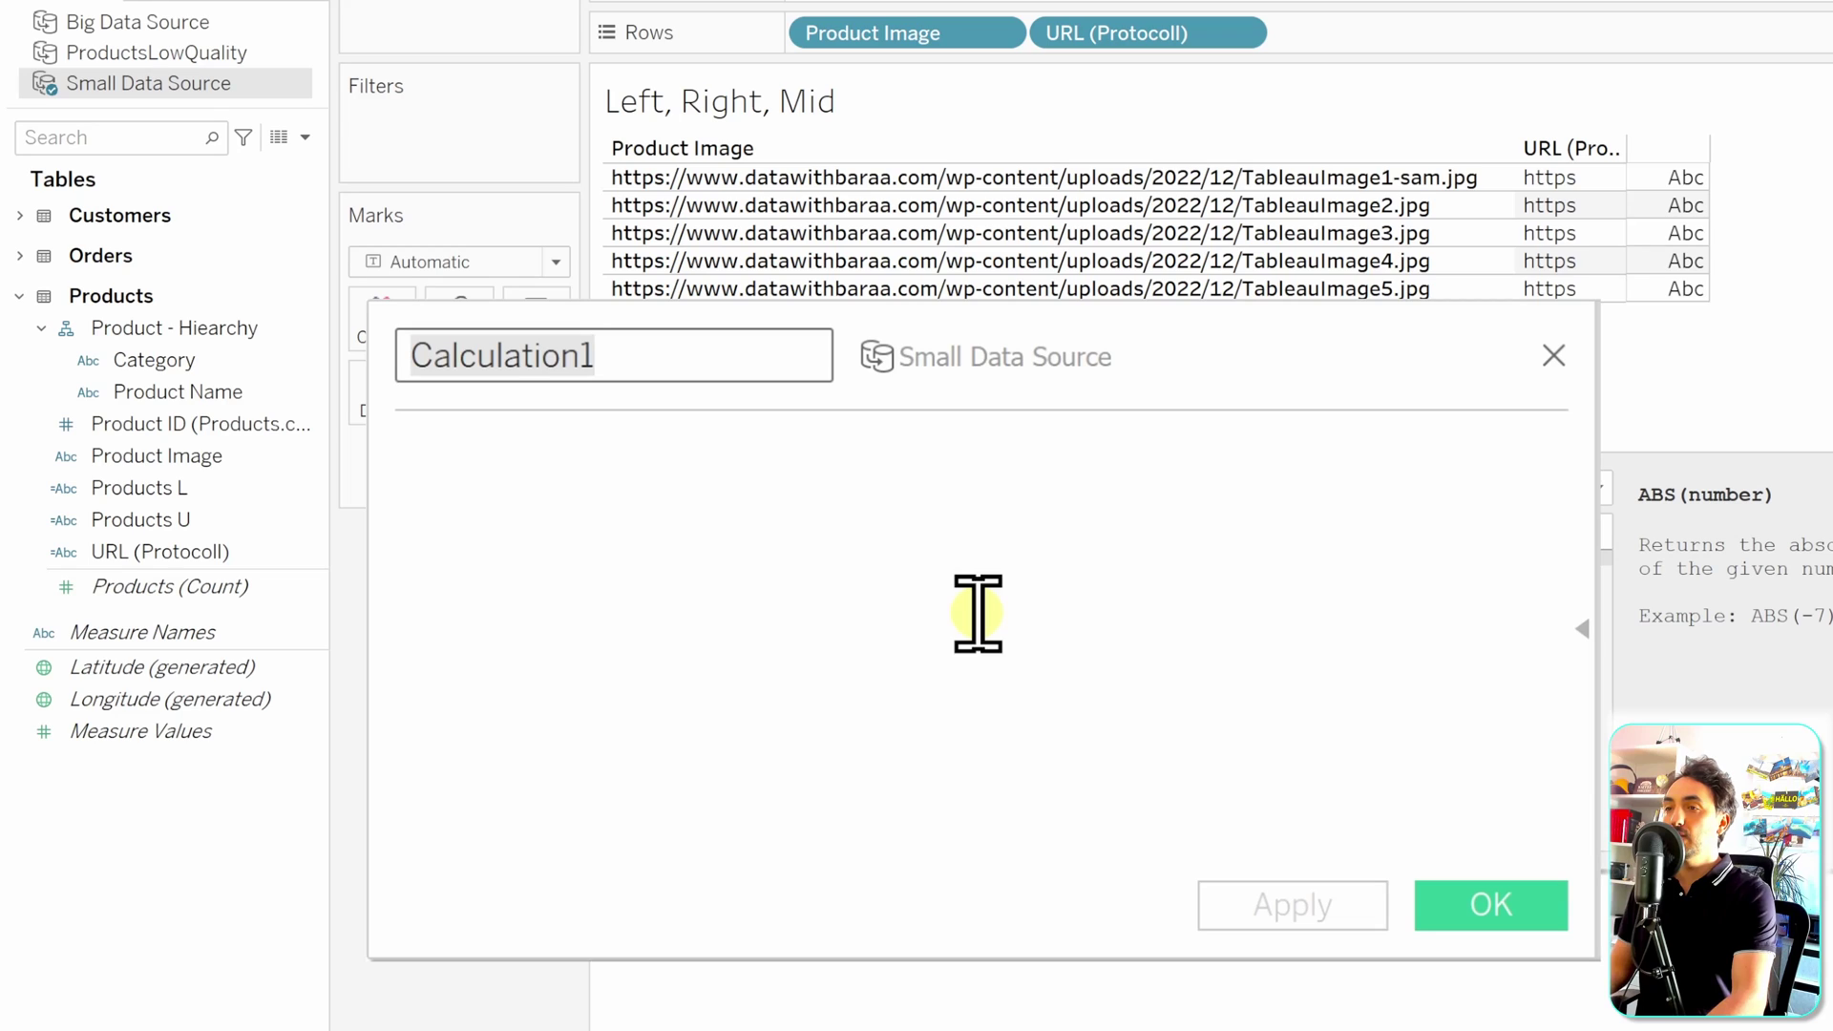
pyautogui.write('URL(')
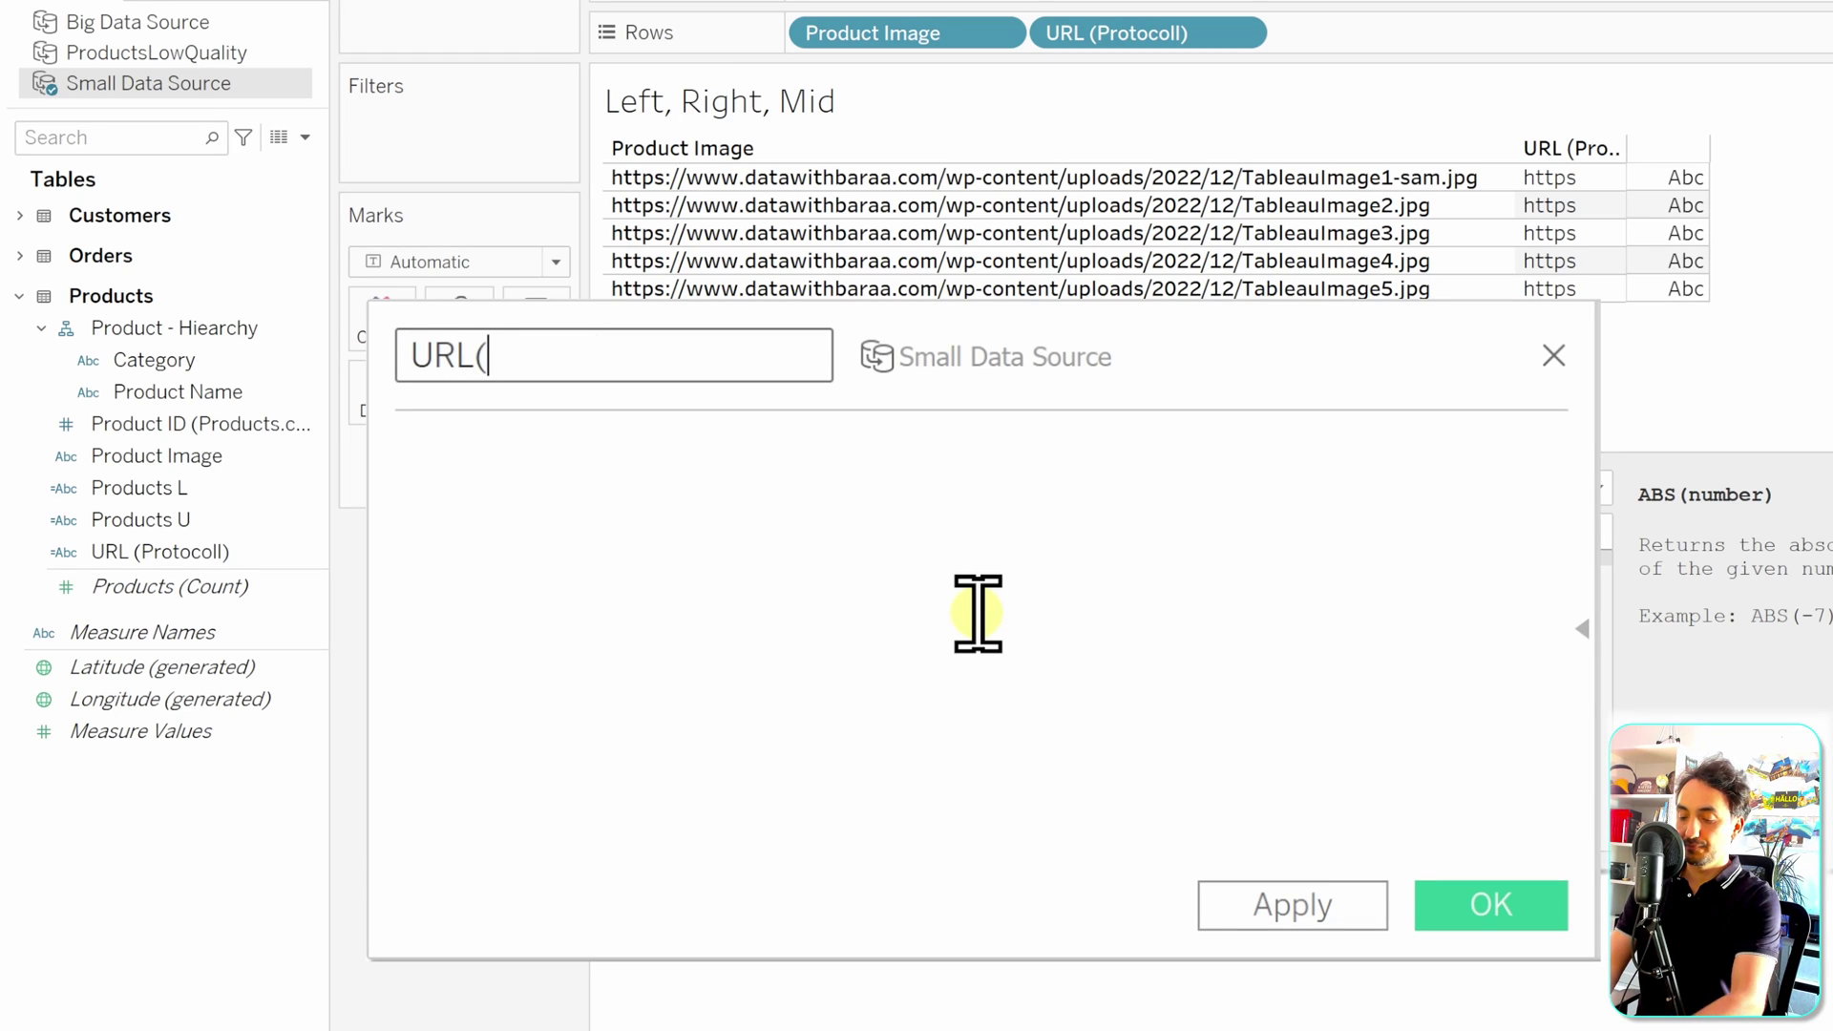
pyautogui.write('File Extension)')
pyautogui.click(977, 614)
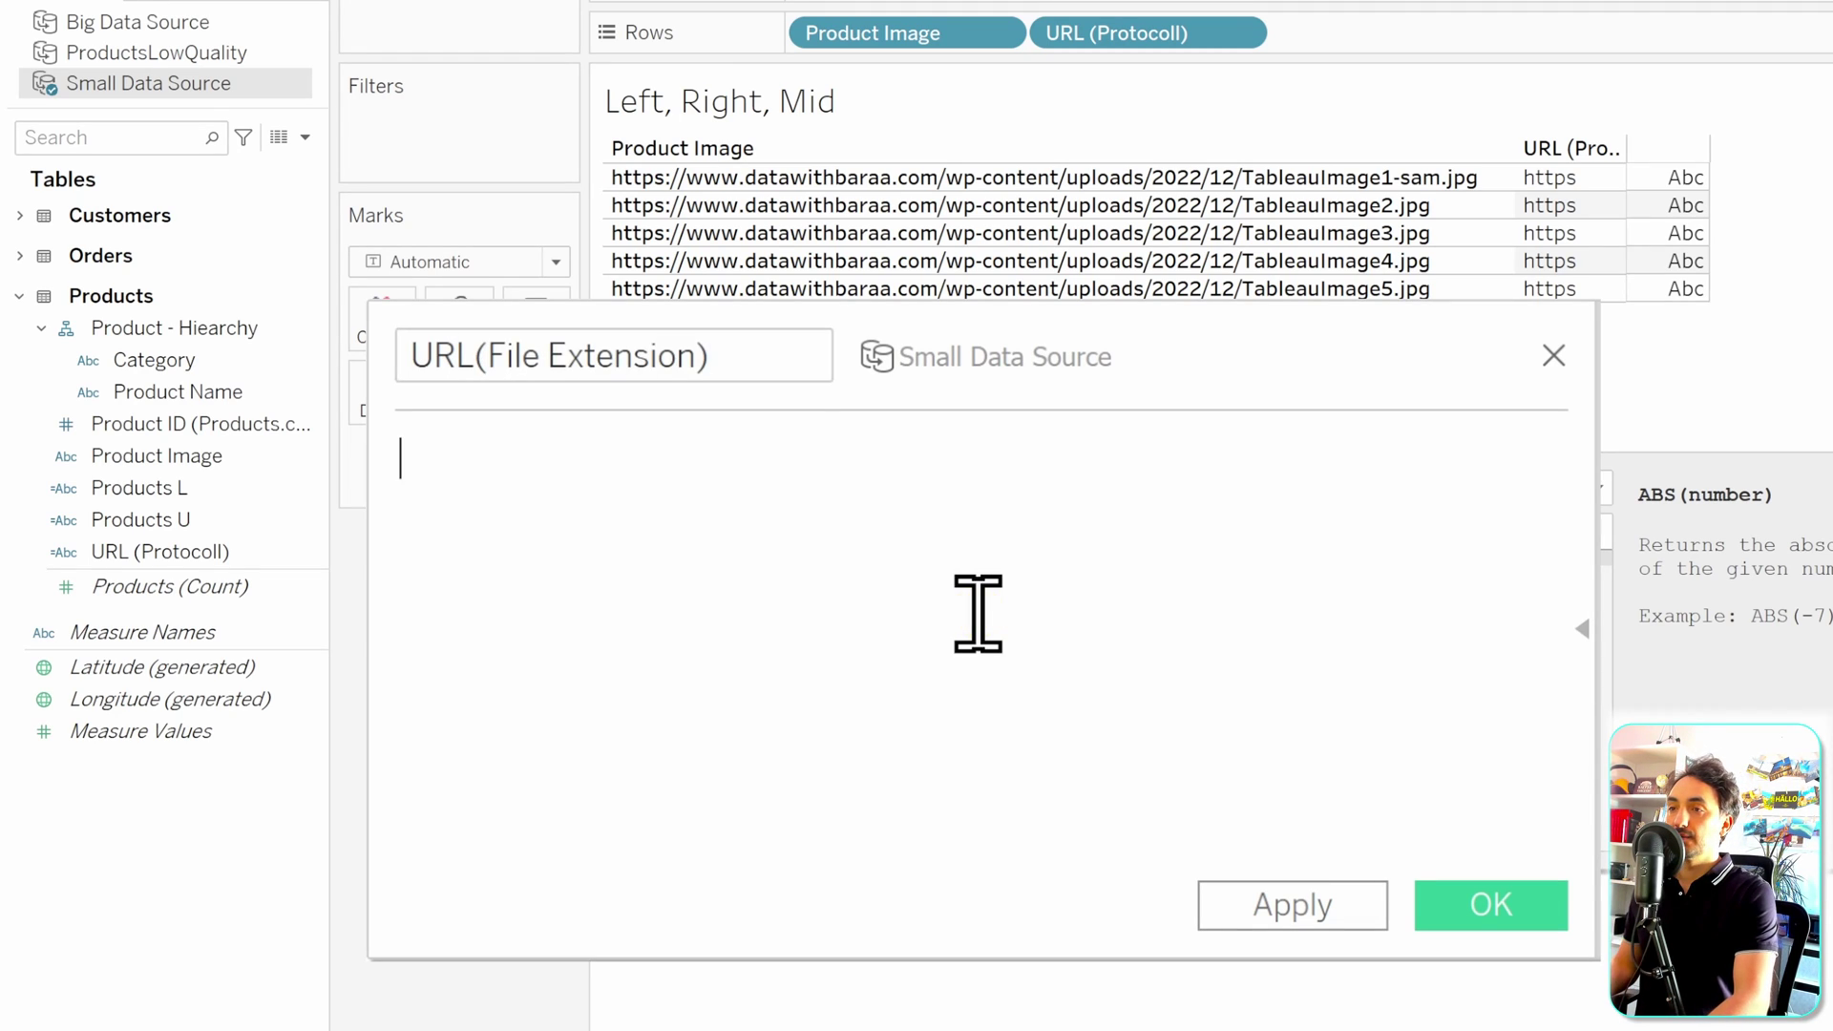
pyautogui.write('RIGHT([')
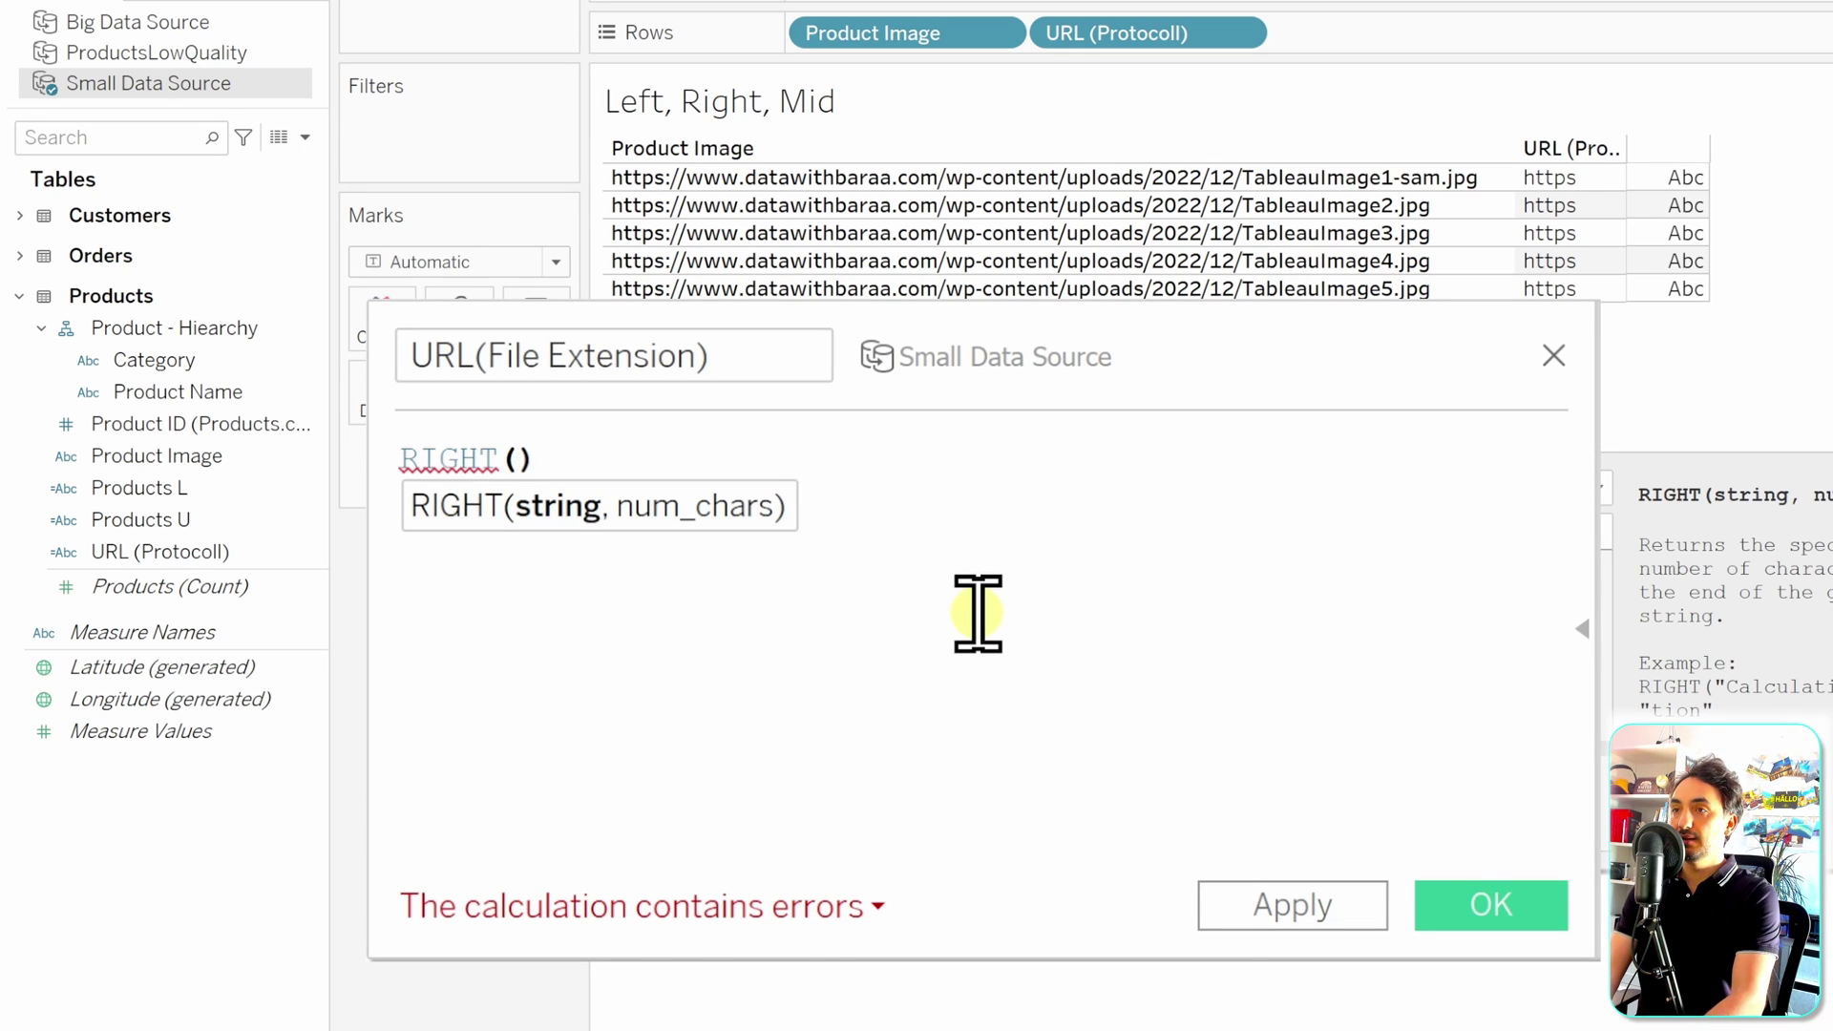
pyautogui.write('Produ')
pyautogui.click(979, 611)
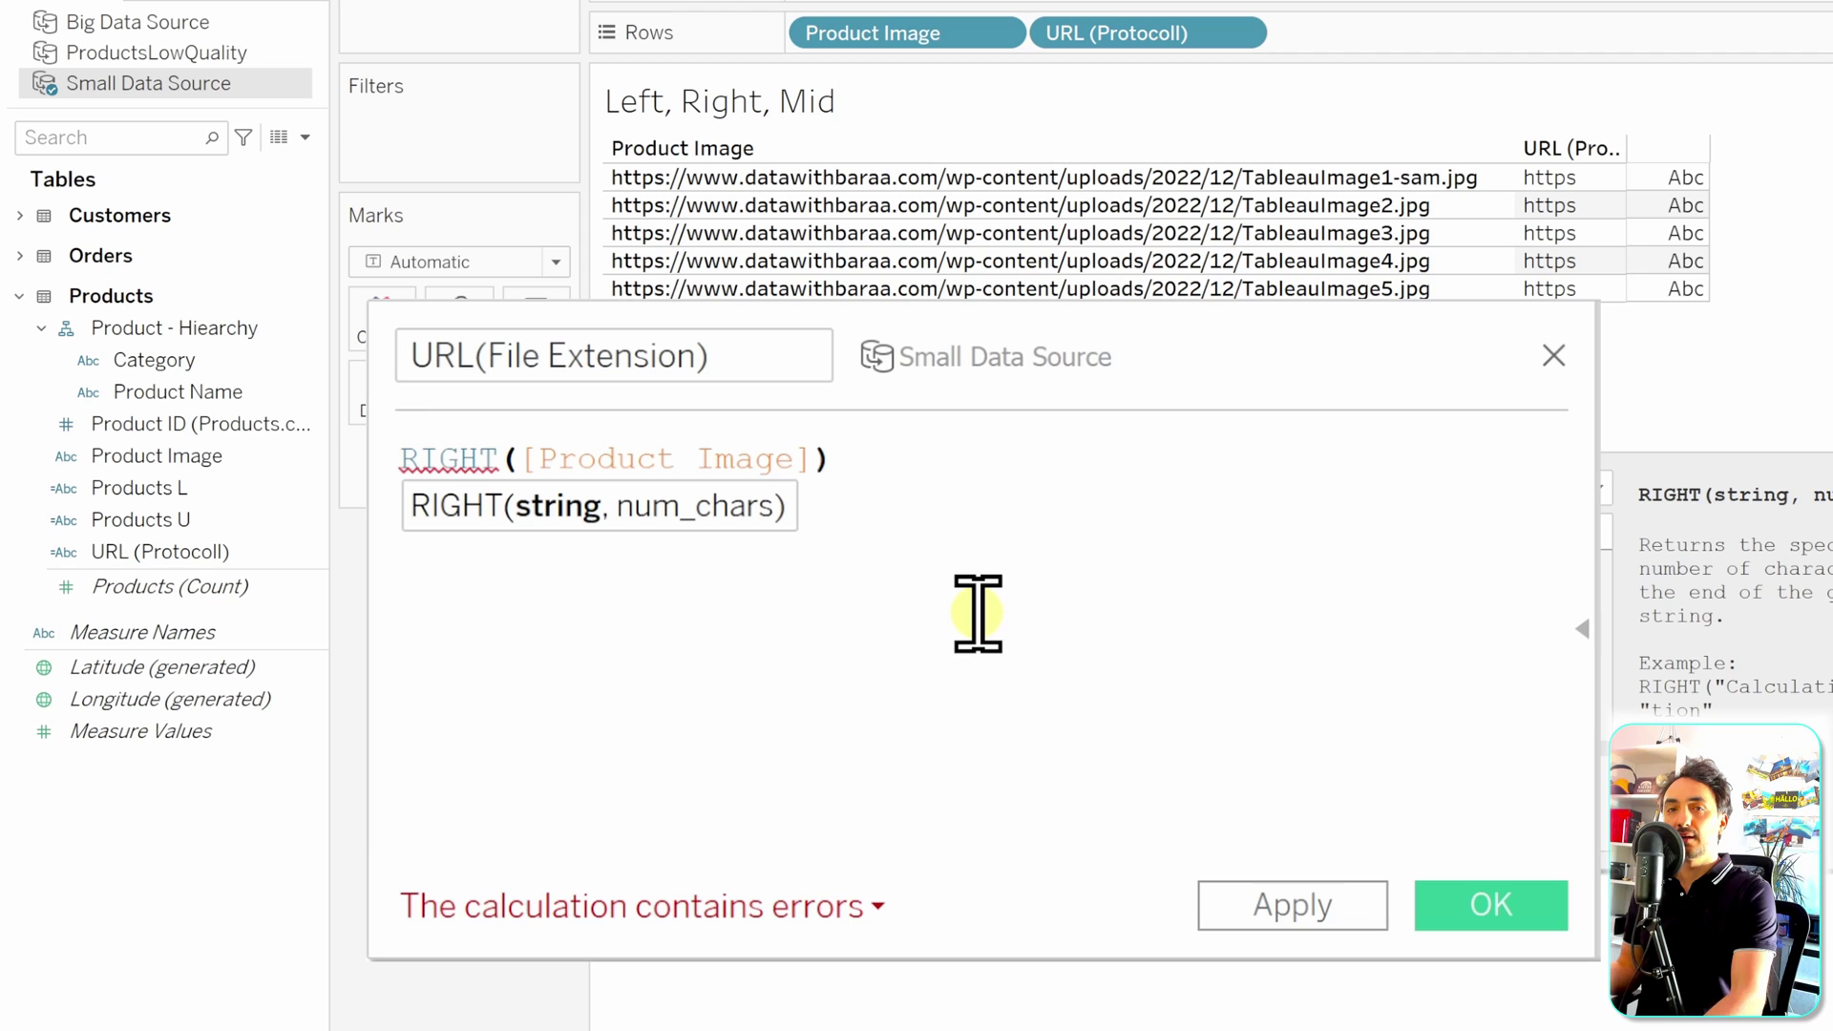
pyautogui.write(', 3')
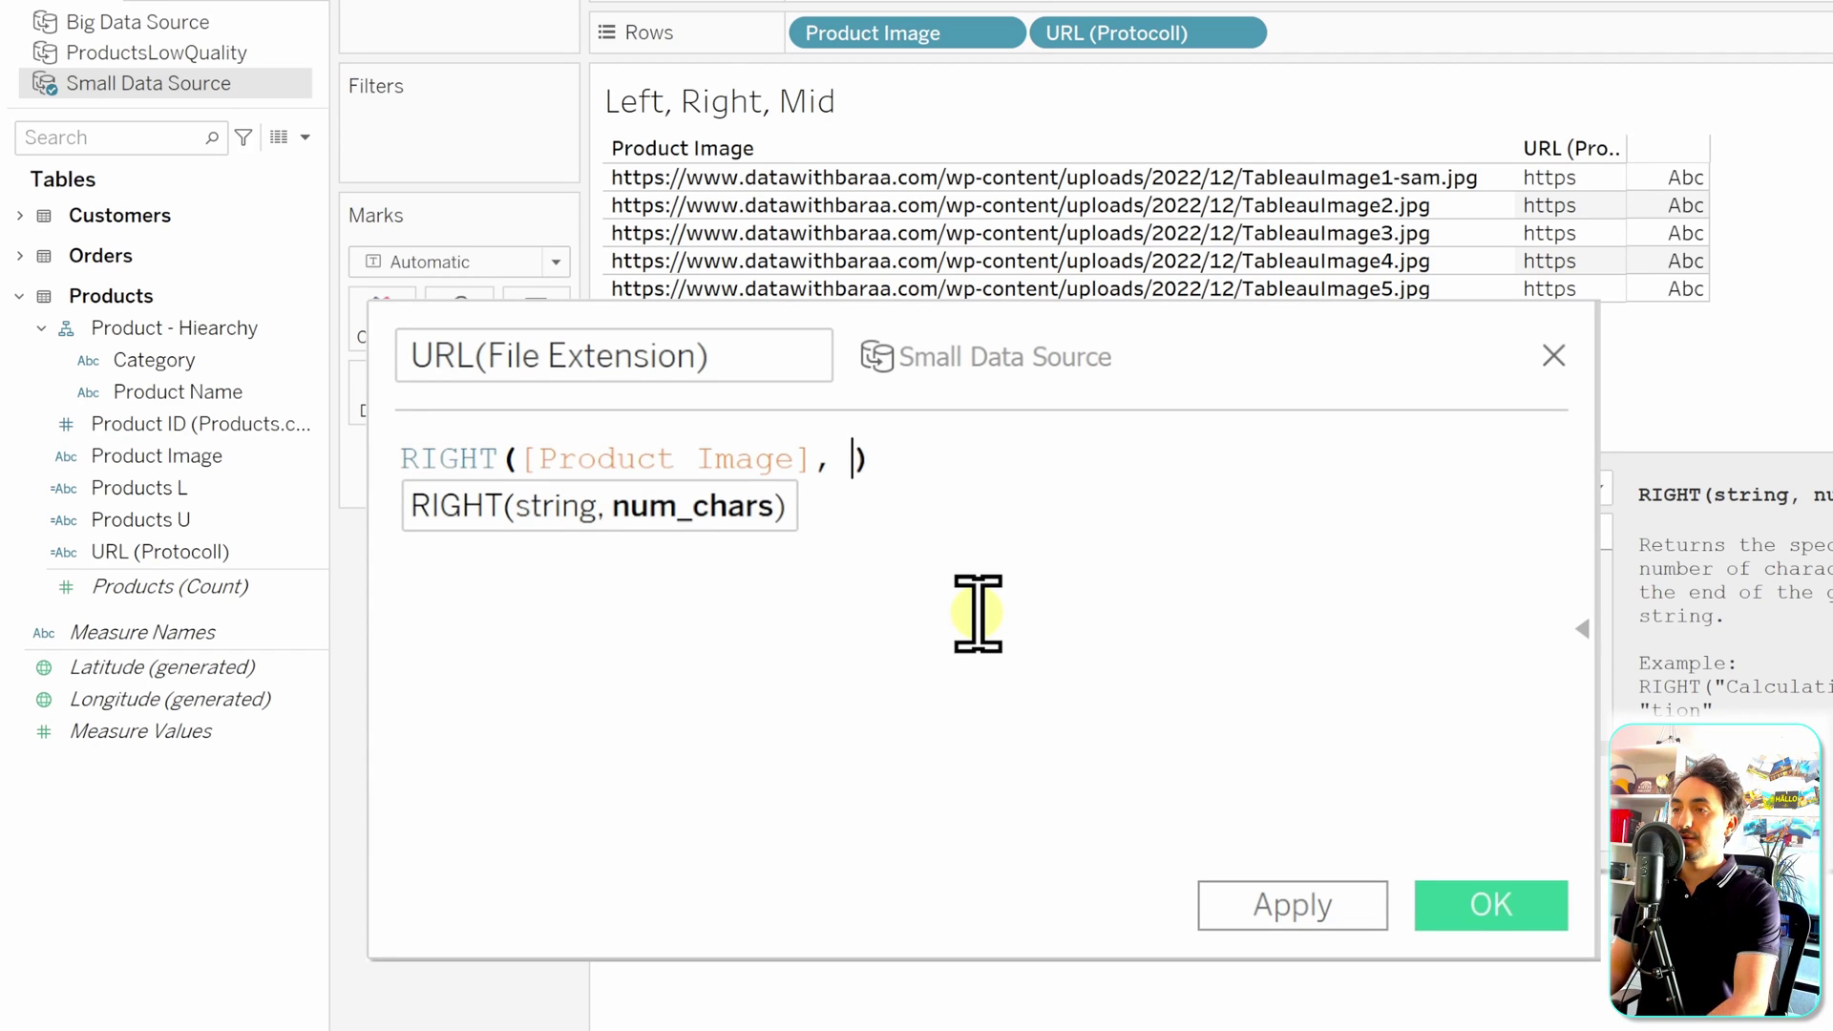
pyautogui.press('Right')
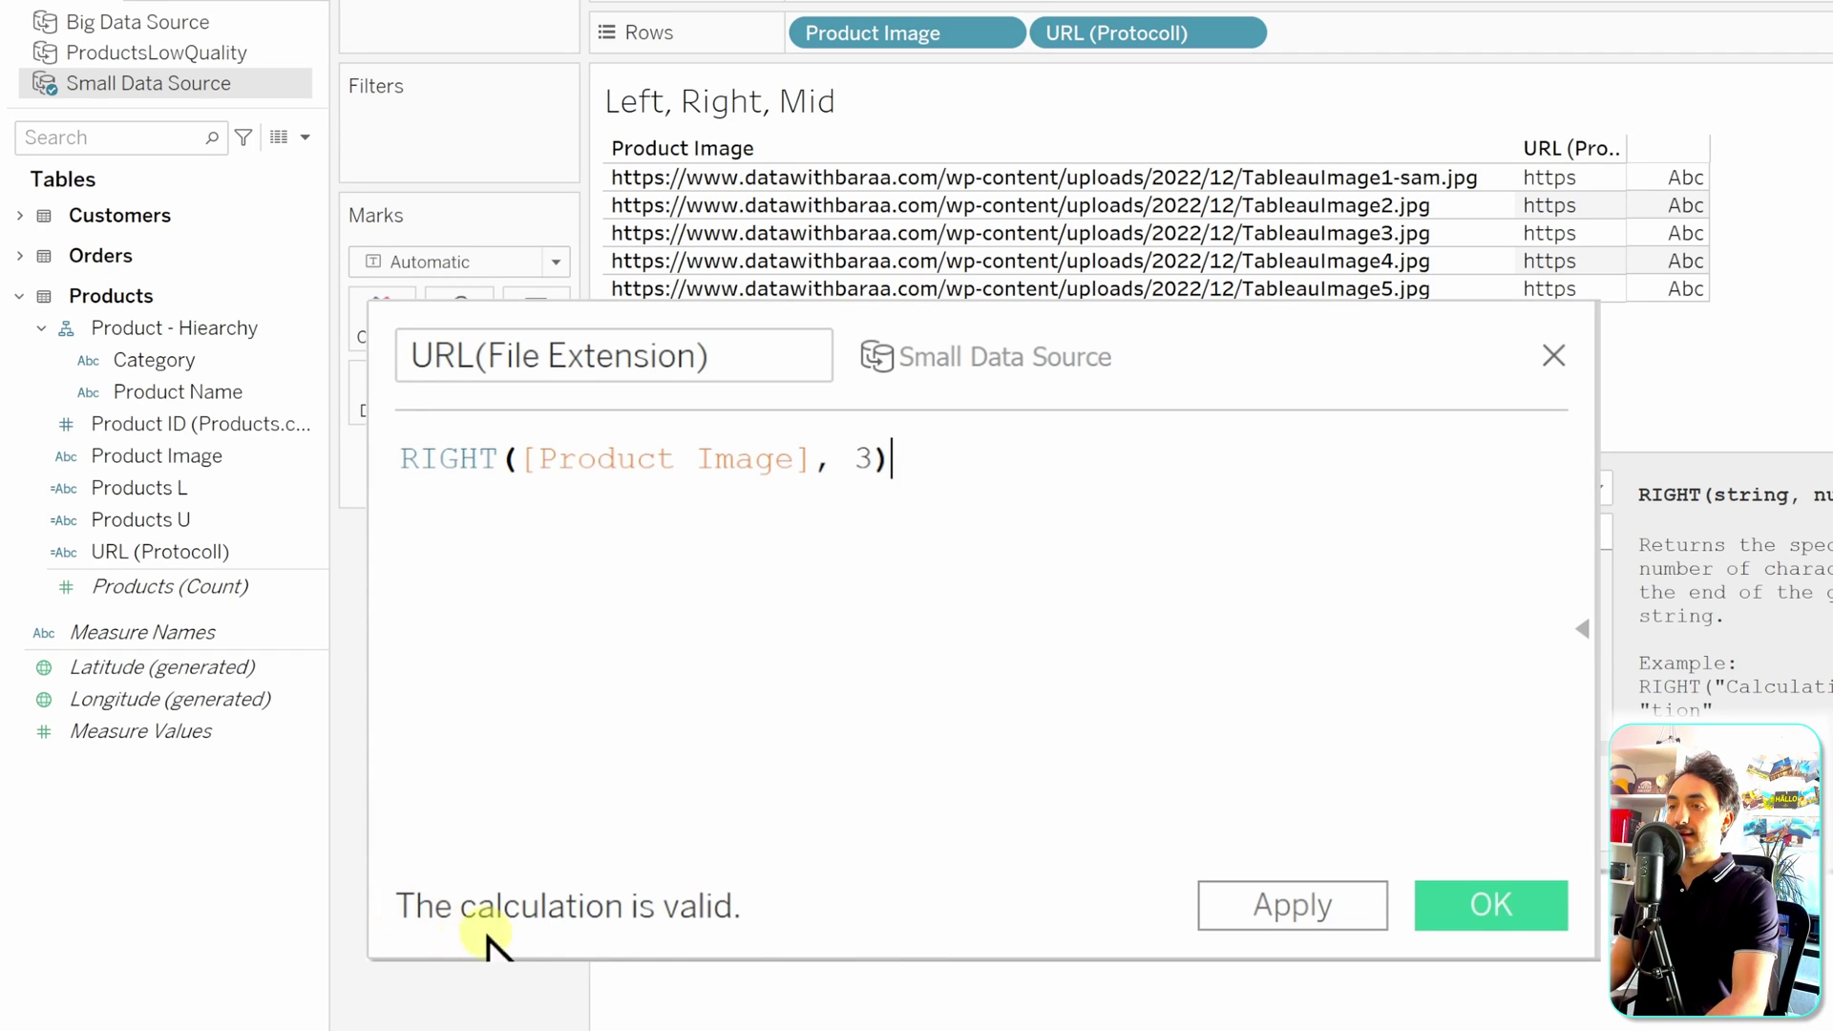
pyautogui.click(1487, 907)
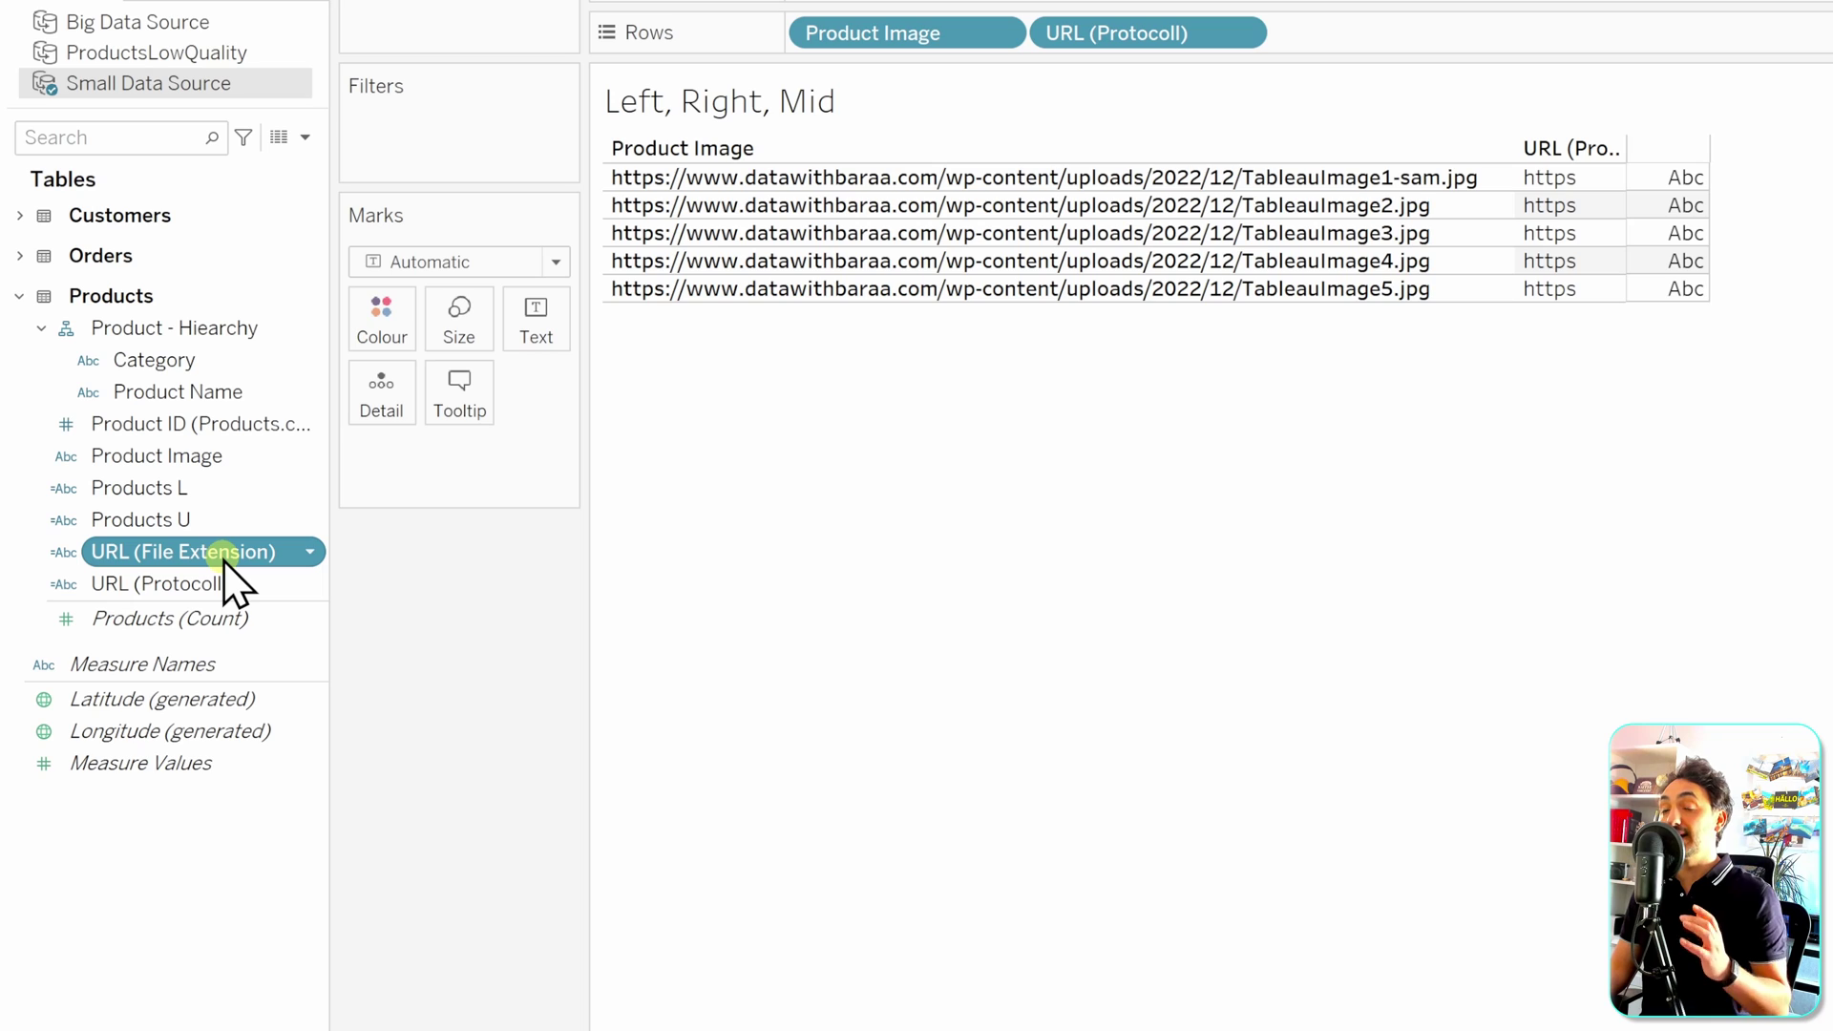
# Step: Place URL (File Extension) on Rows, showing 'jpg' beside all five image URLs
pyautogui.moveTo(225, 554)
pyautogui.mouseDown()
pyautogui.moveTo(1452, 151)
pyautogui.moveTo(1470, 36)
pyautogui.mouseUp()
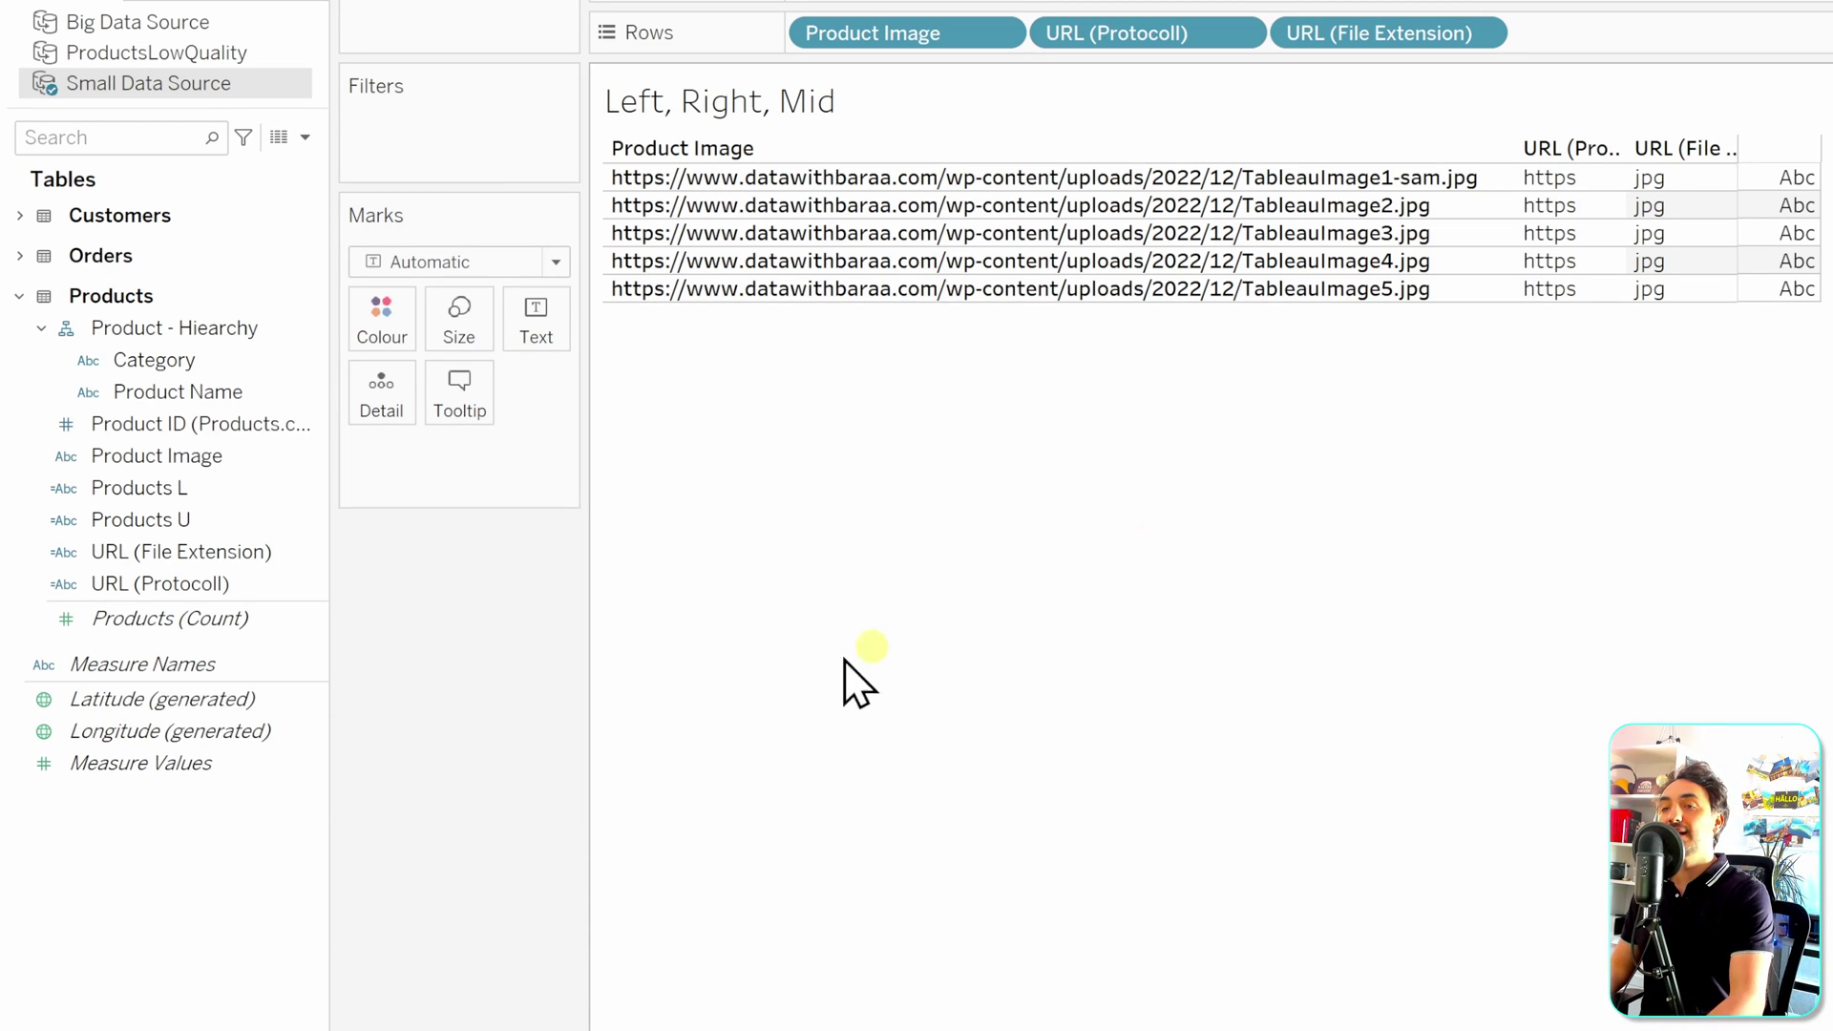
# Step: Create and save the calculated field 'Product (Domain)' with formula MID([Product Image], 9)
pyautogui.rightClick(244, 823)
pyautogui.click(329, 842)
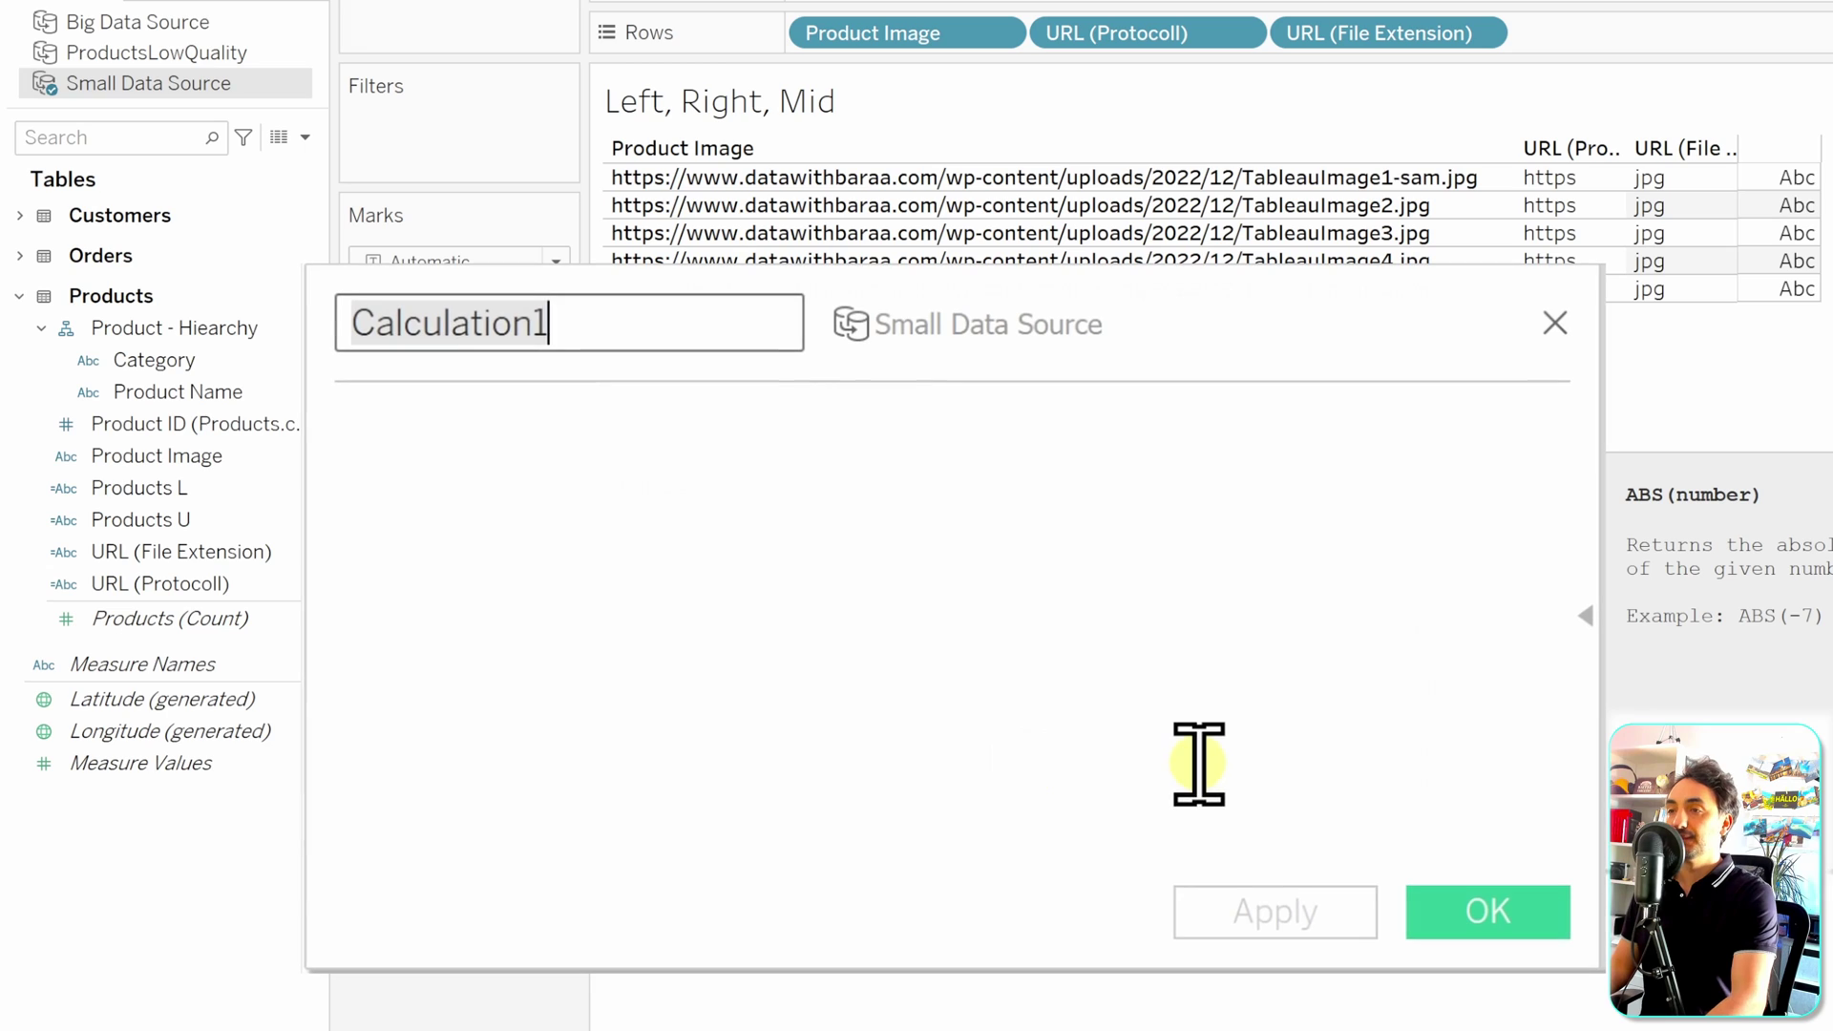
pyautogui.write('Product (')
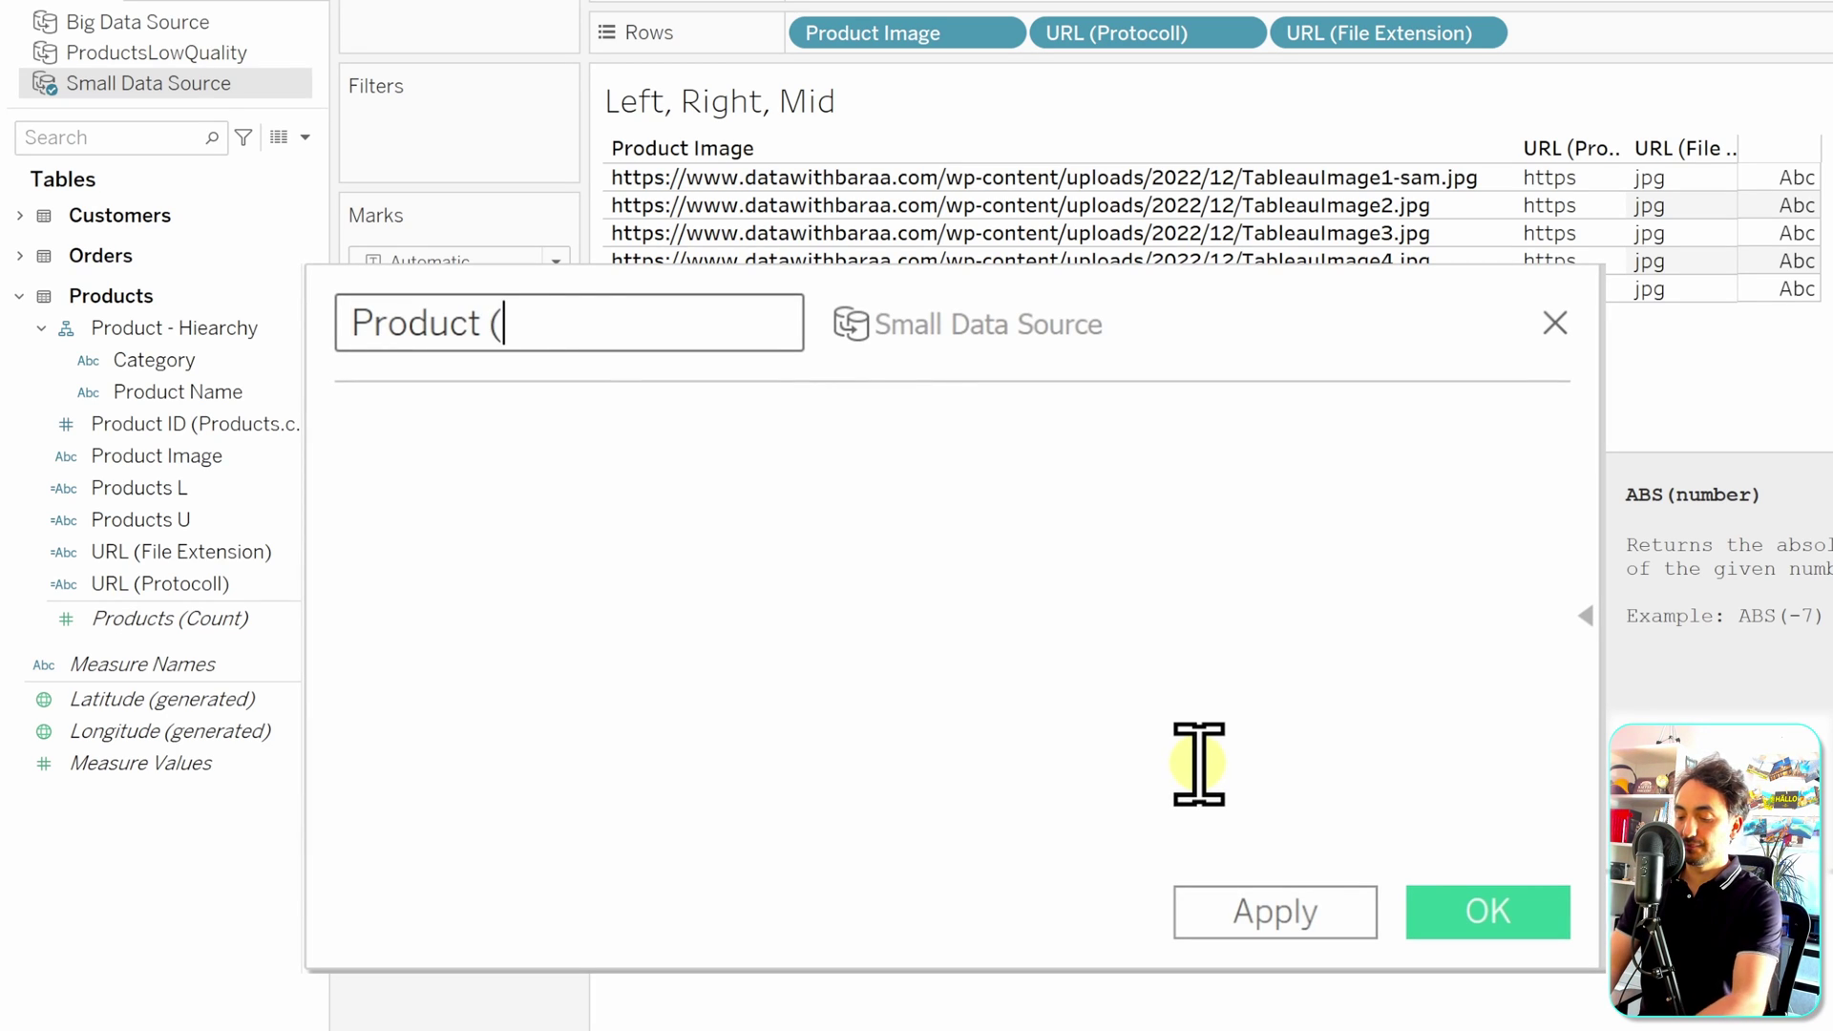
pyautogui.write('Domain)')
pyautogui.click(895, 585)
pyautogui.write('MID')
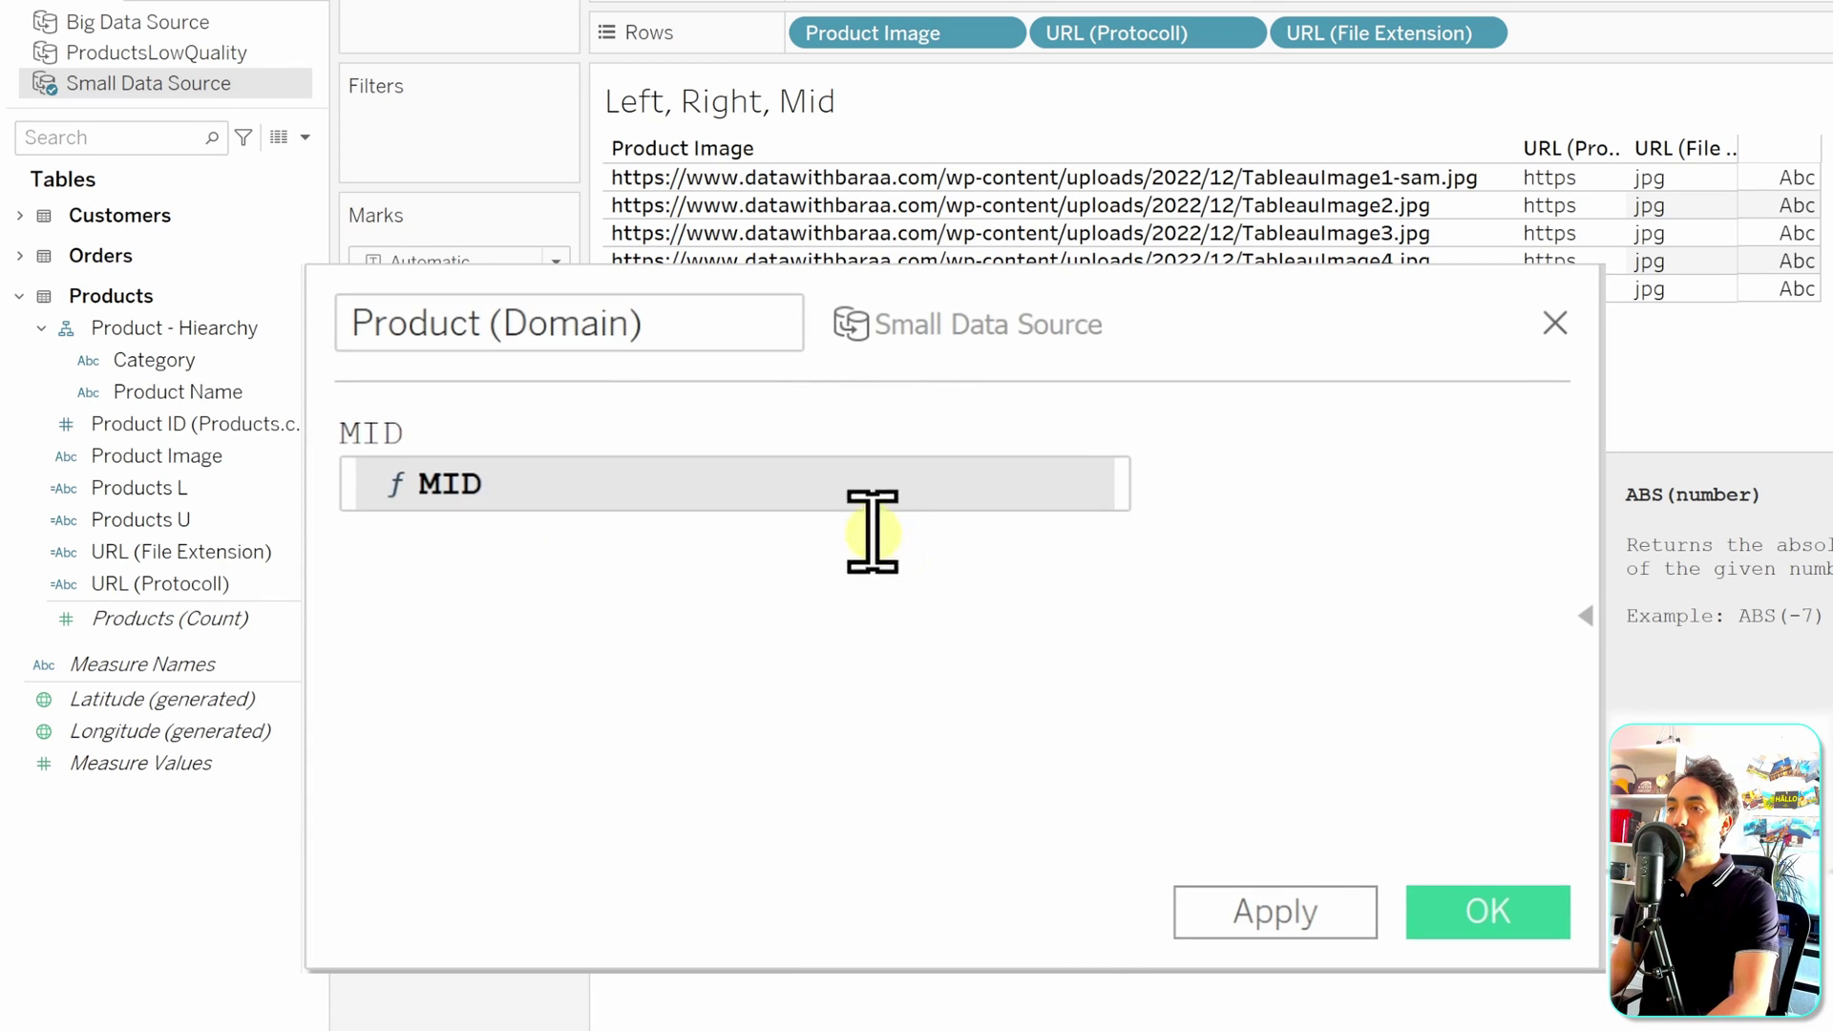
pyautogui.press('Return')
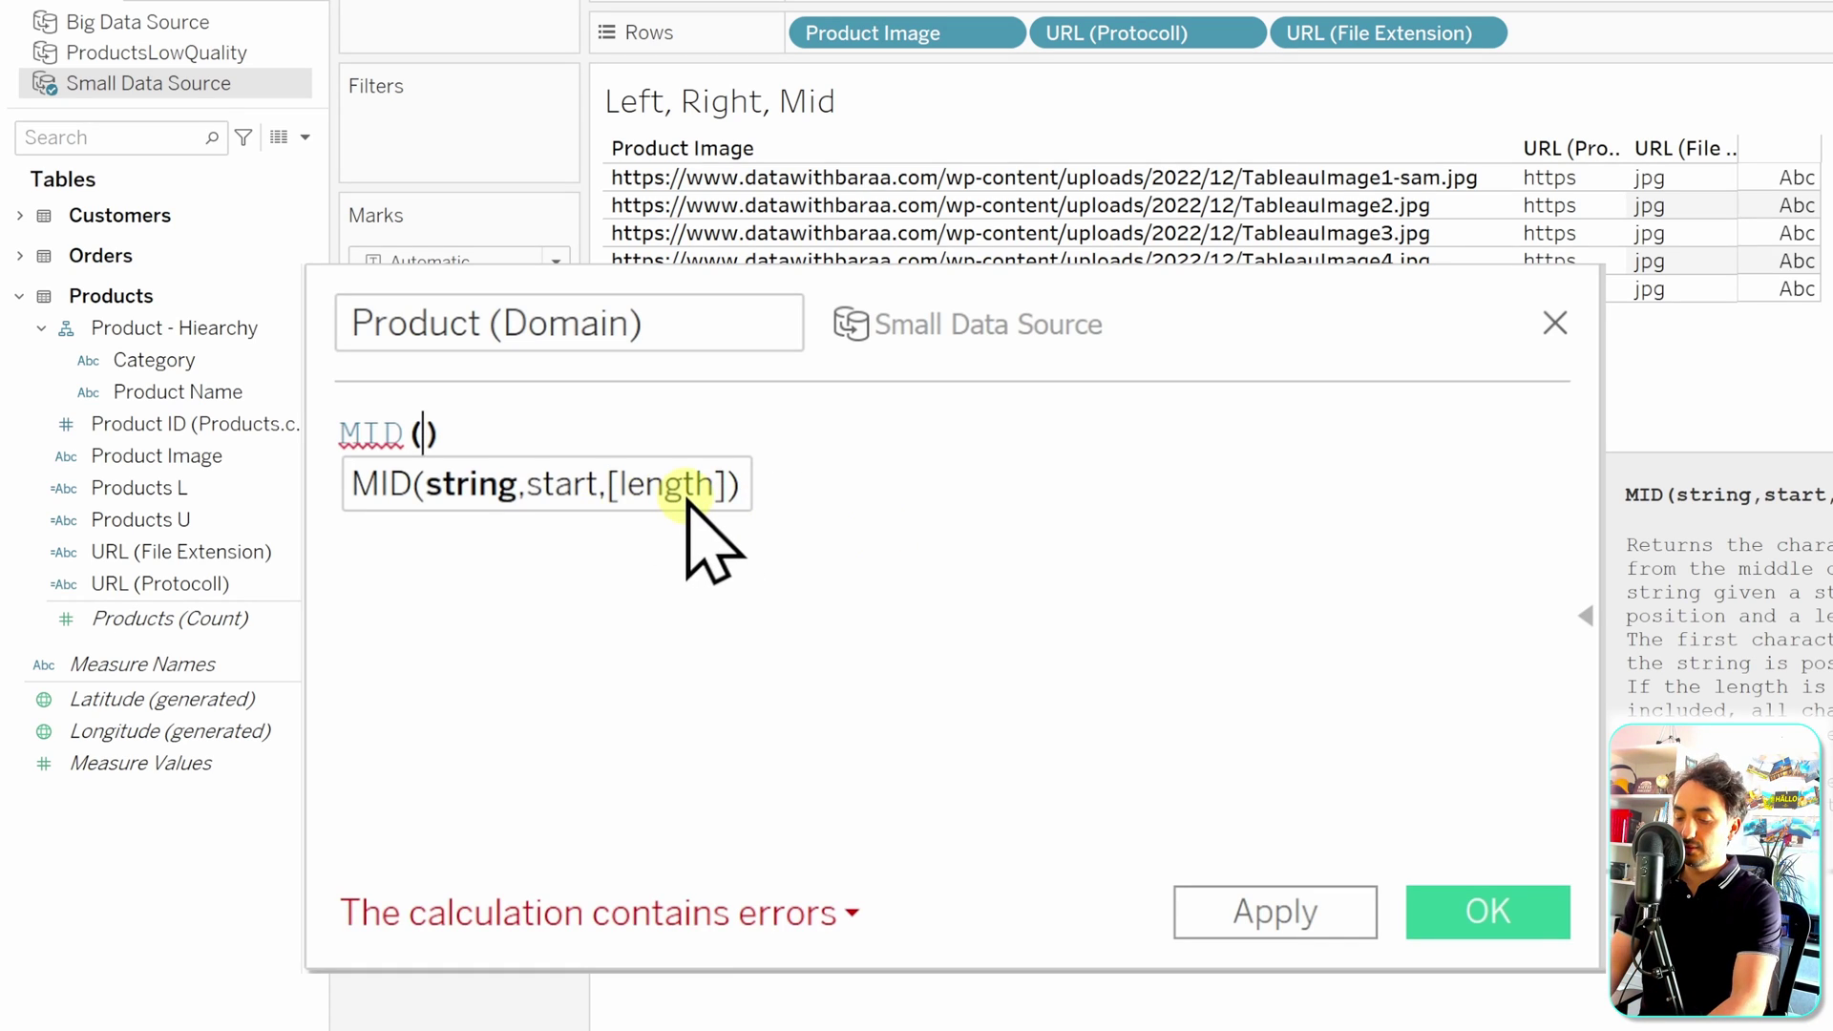
pyautogui.write('Produ')
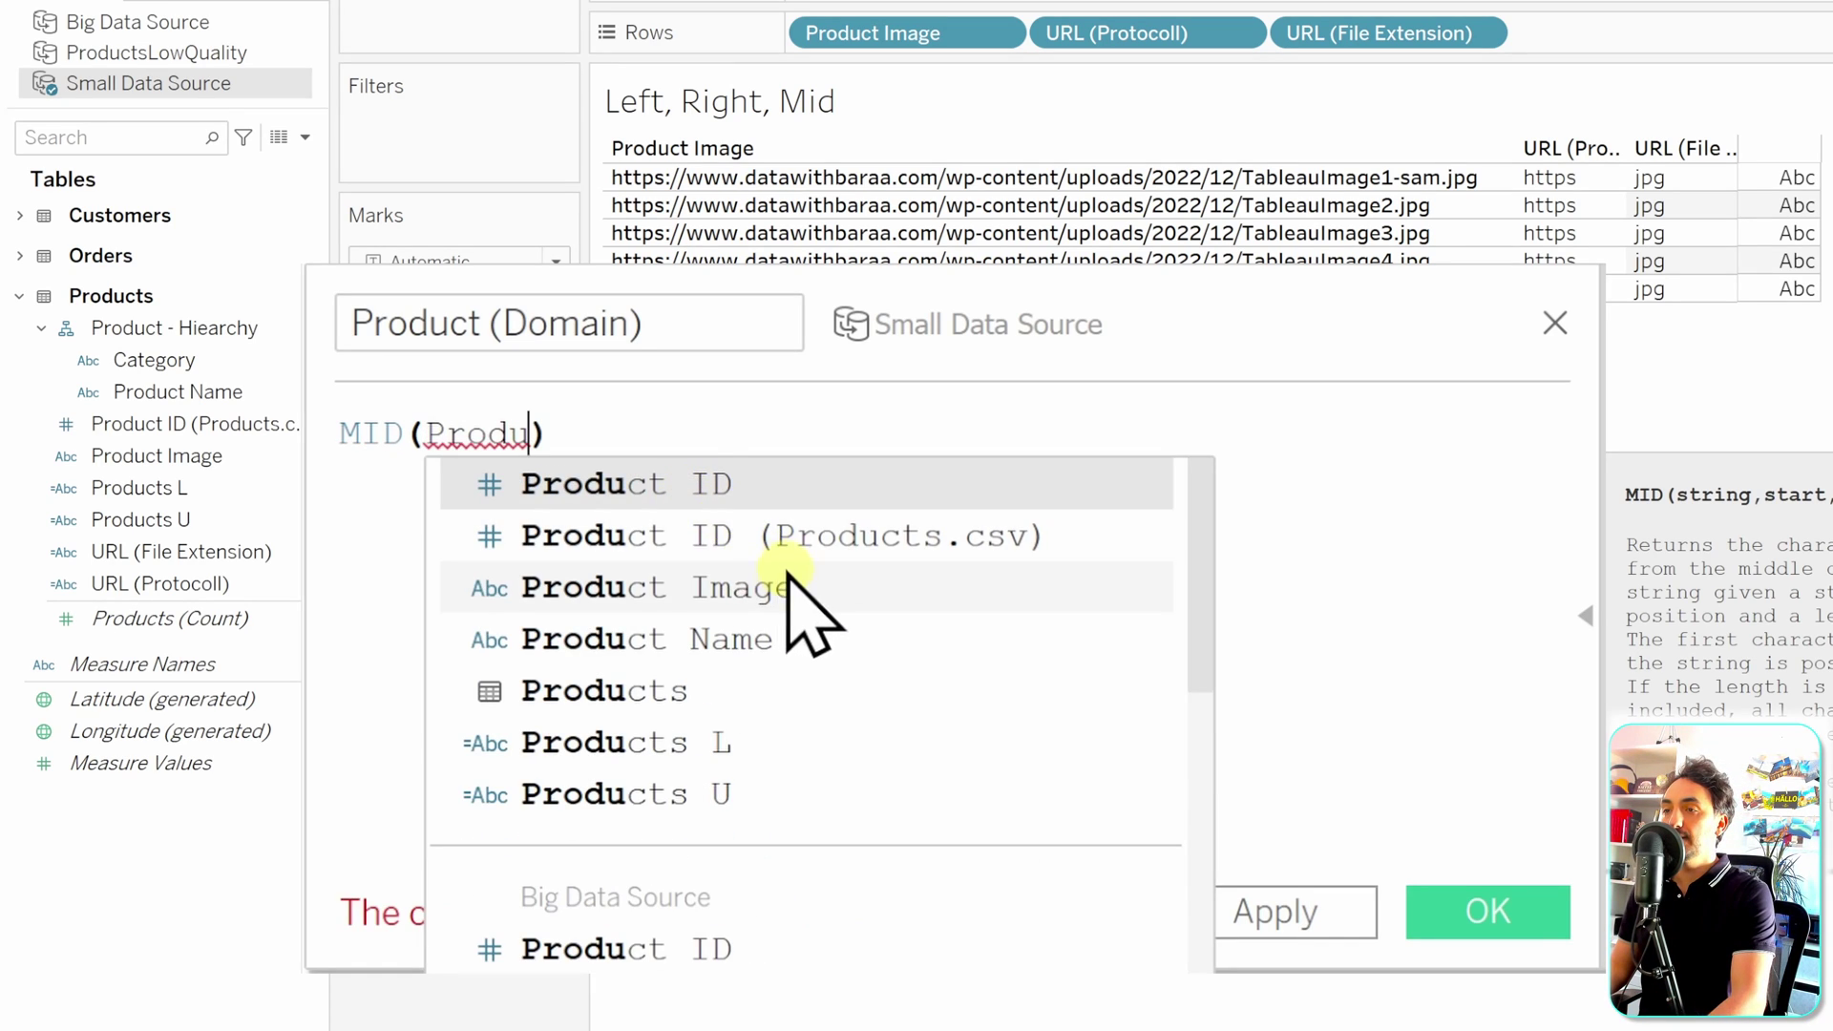
pyautogui.click(788, 584)
pyautogui.write(',')
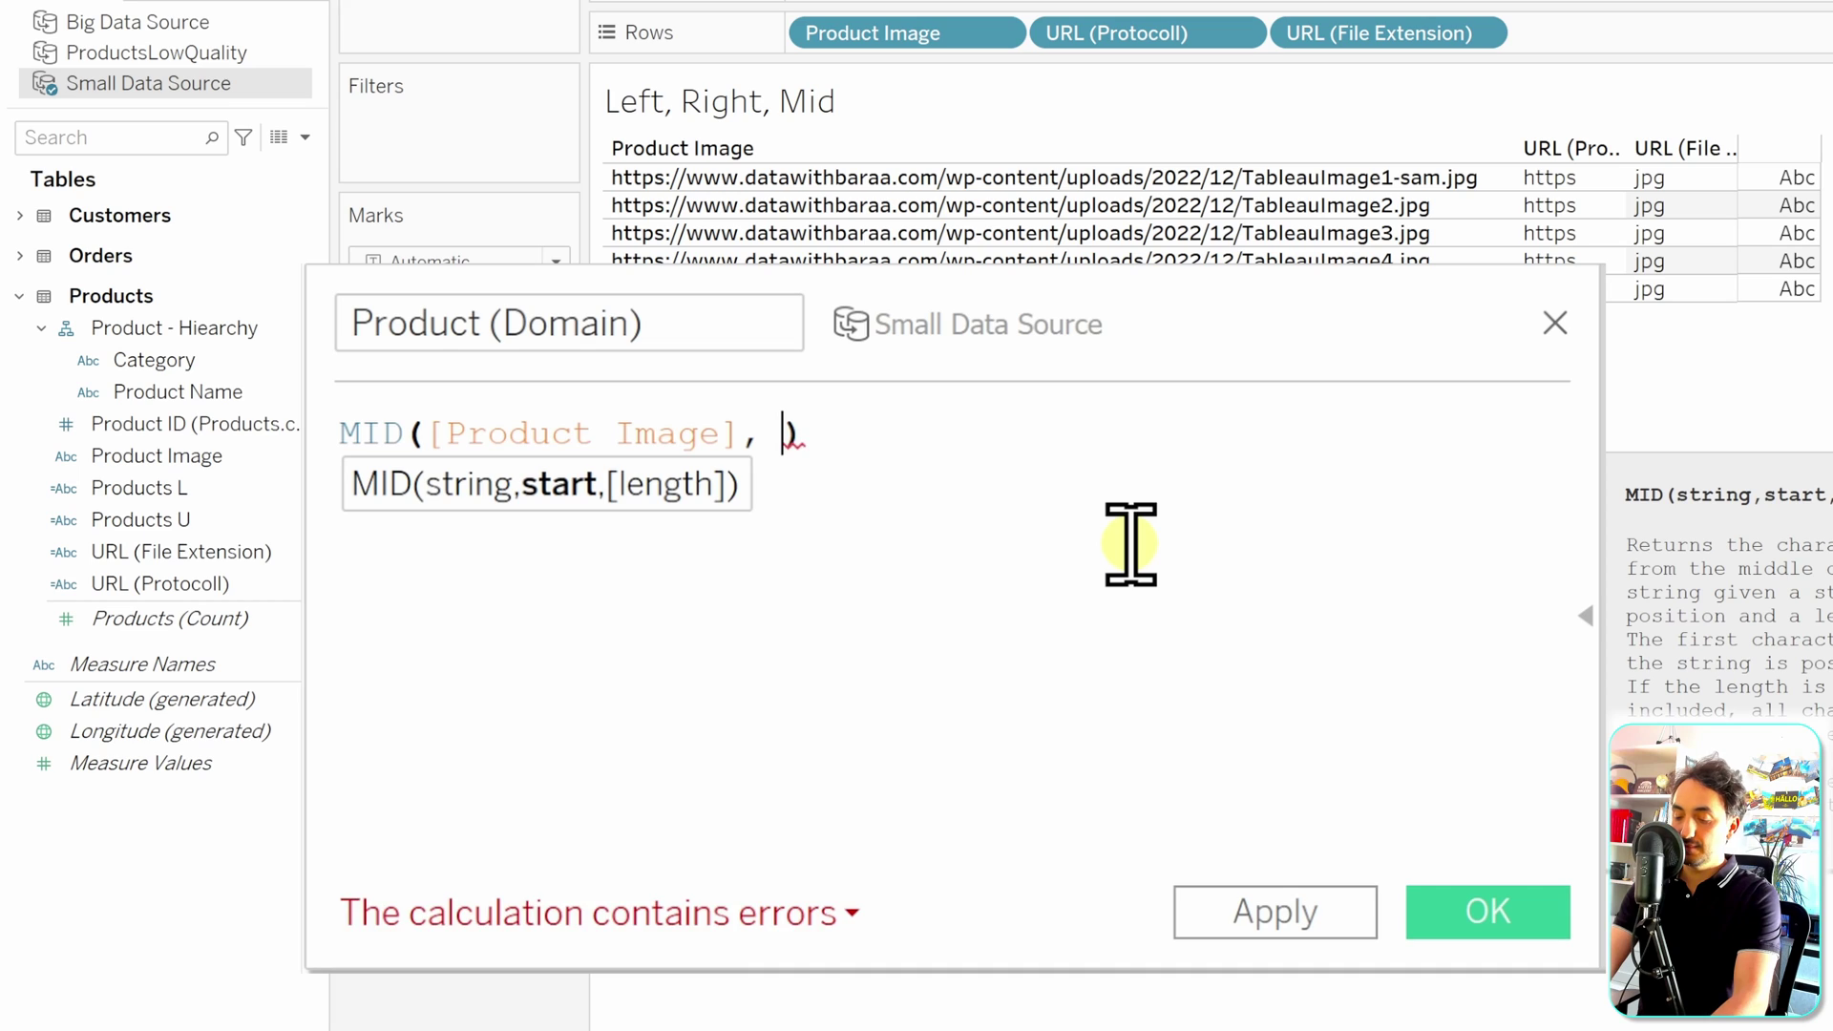
pyautogui.write('9')
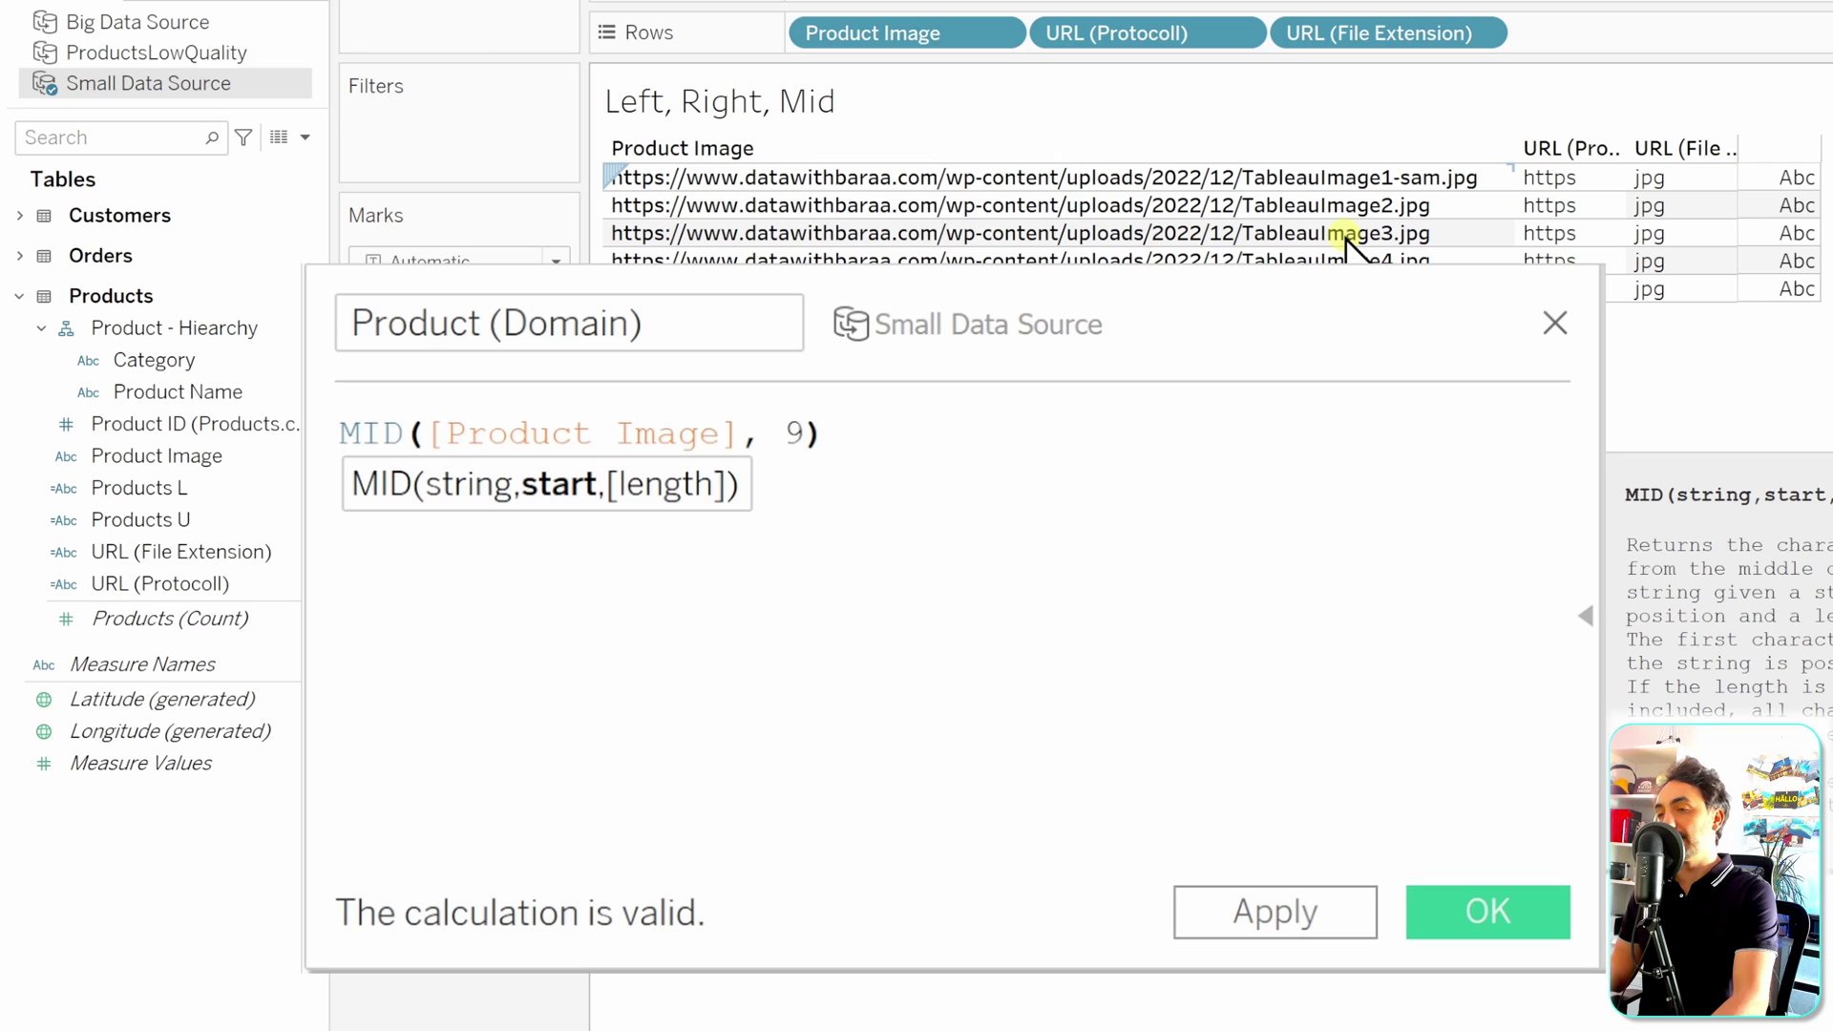
pyautogui.click(1015, 425)
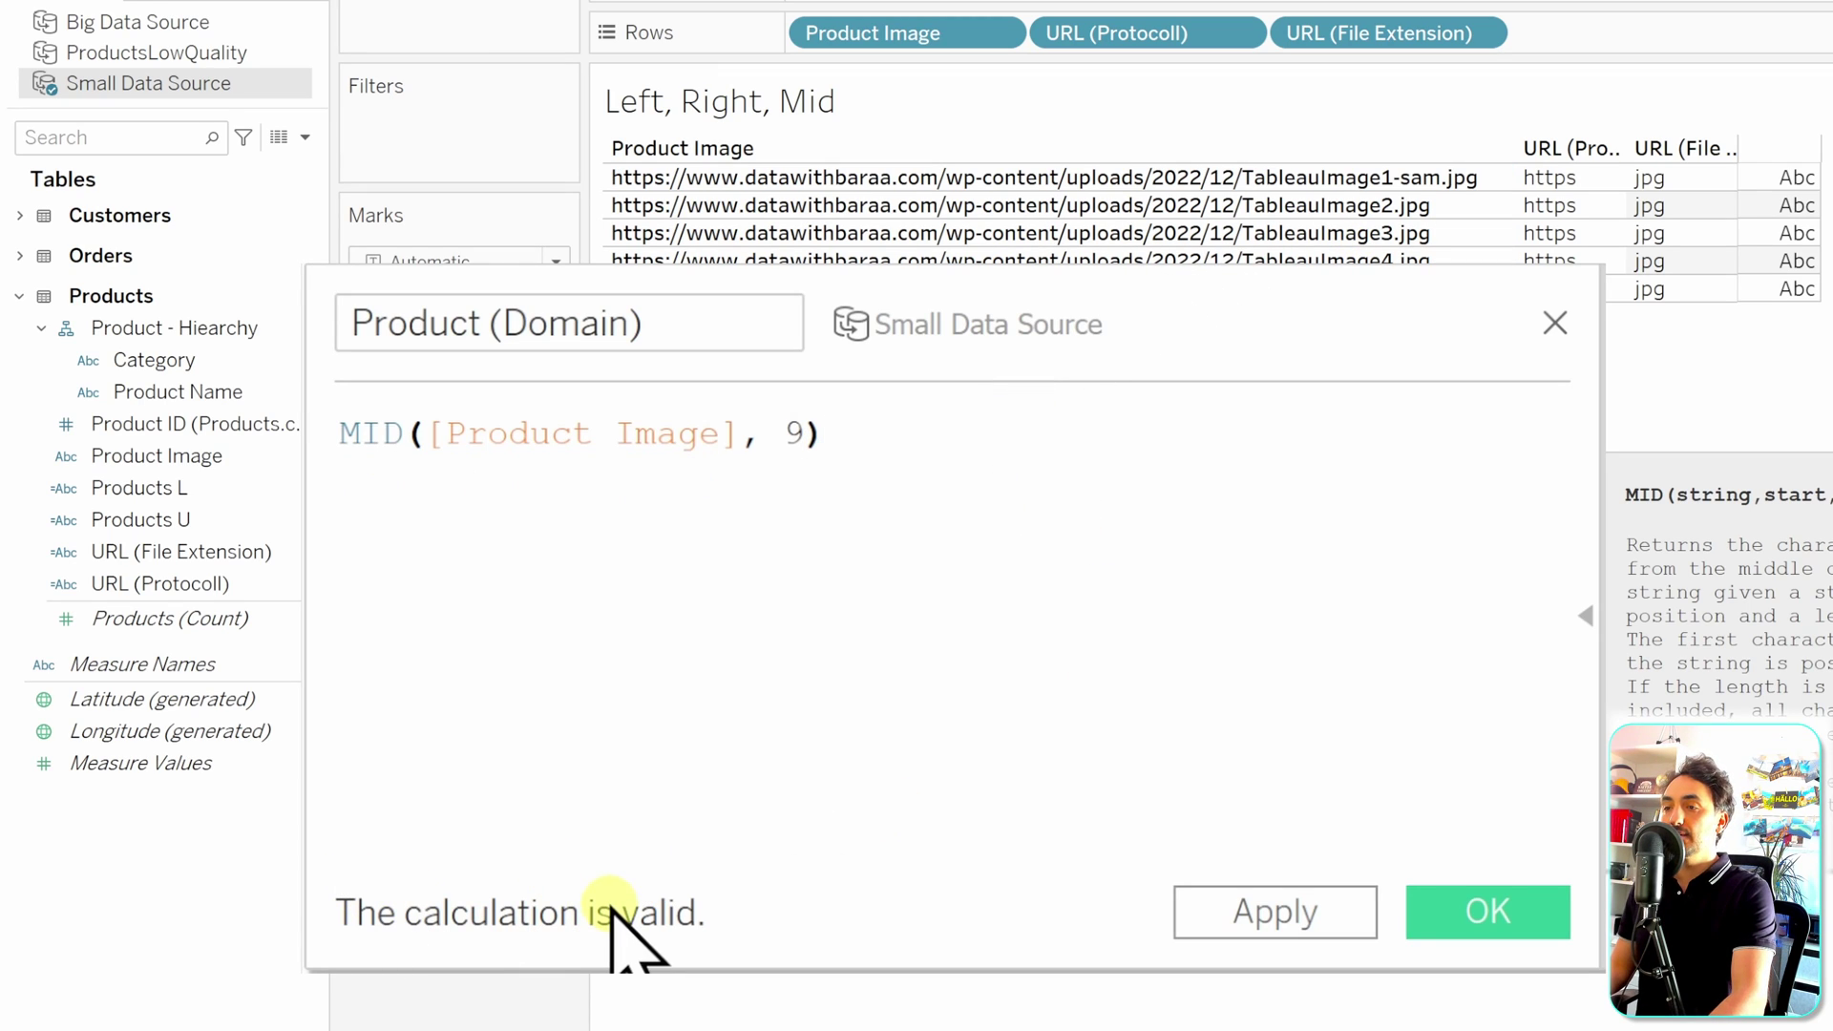
pyautogui.click(1499, 914)
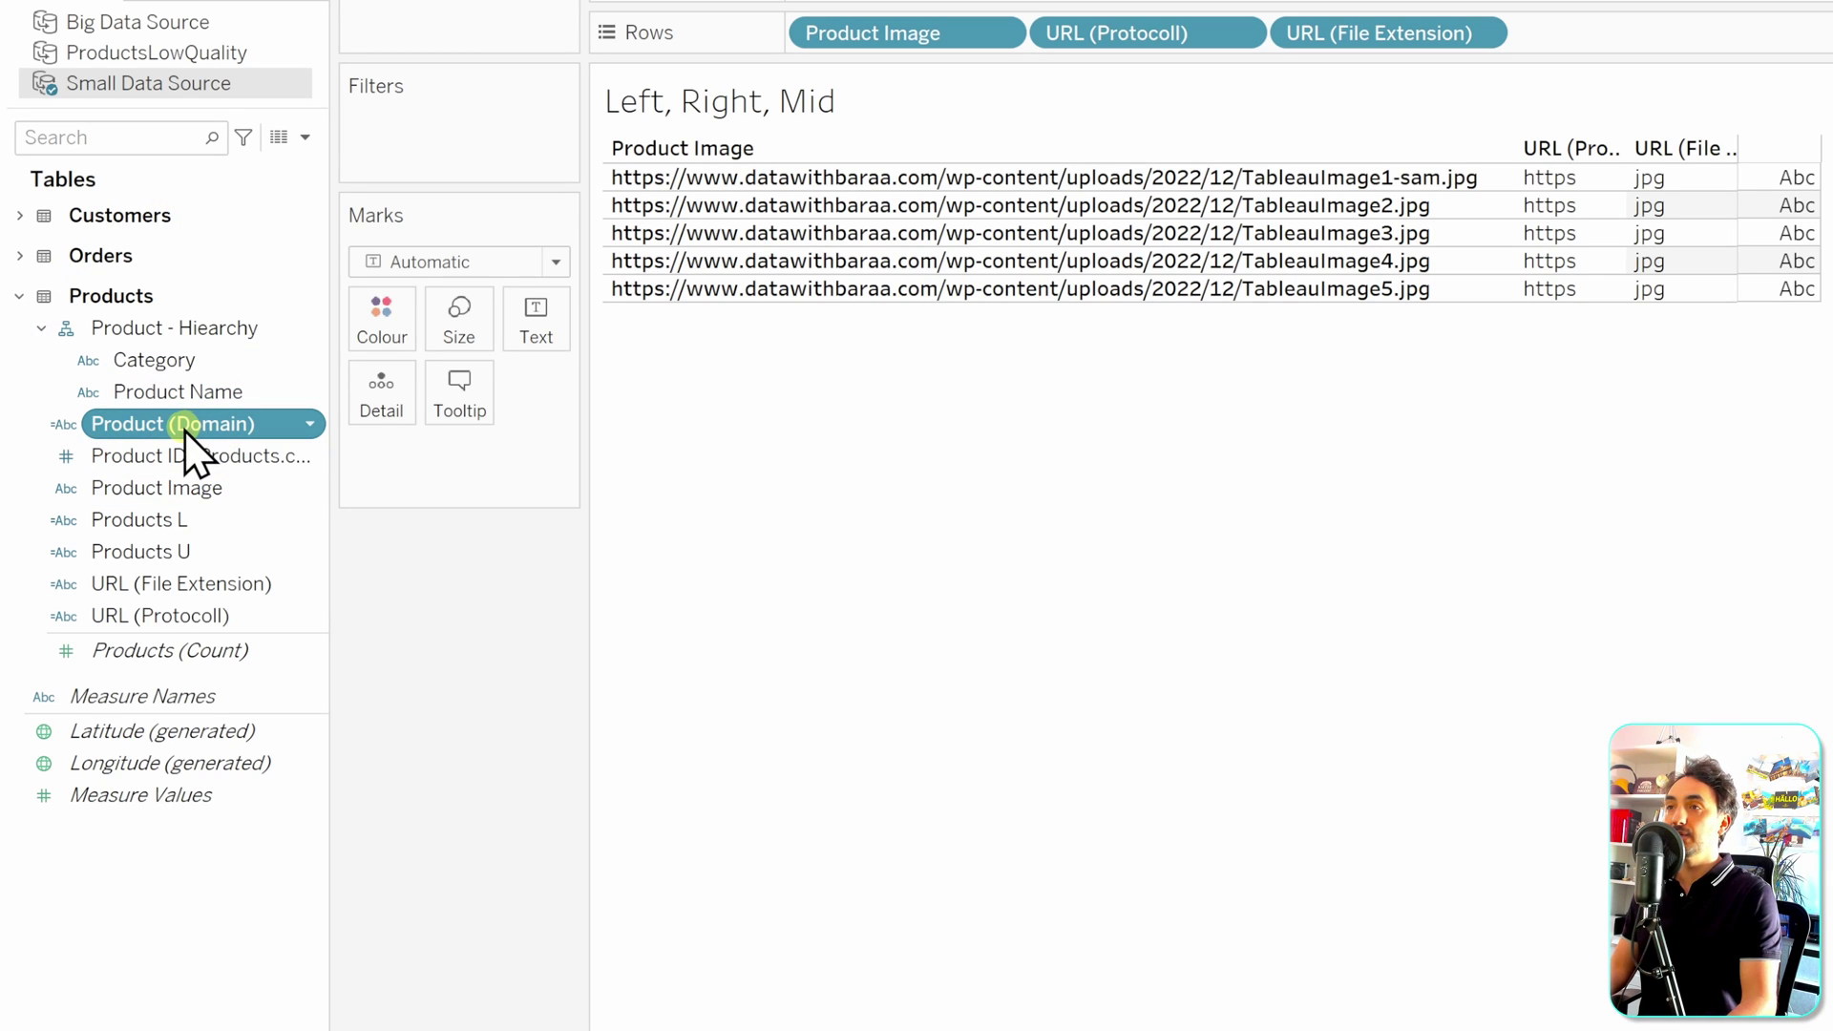
# Step: Place Product (Domain) on Rows after Product Image to show each URL's domain part
pyautogui.moveTo(186, 432); pyautogui.dragTo(1040, 33)
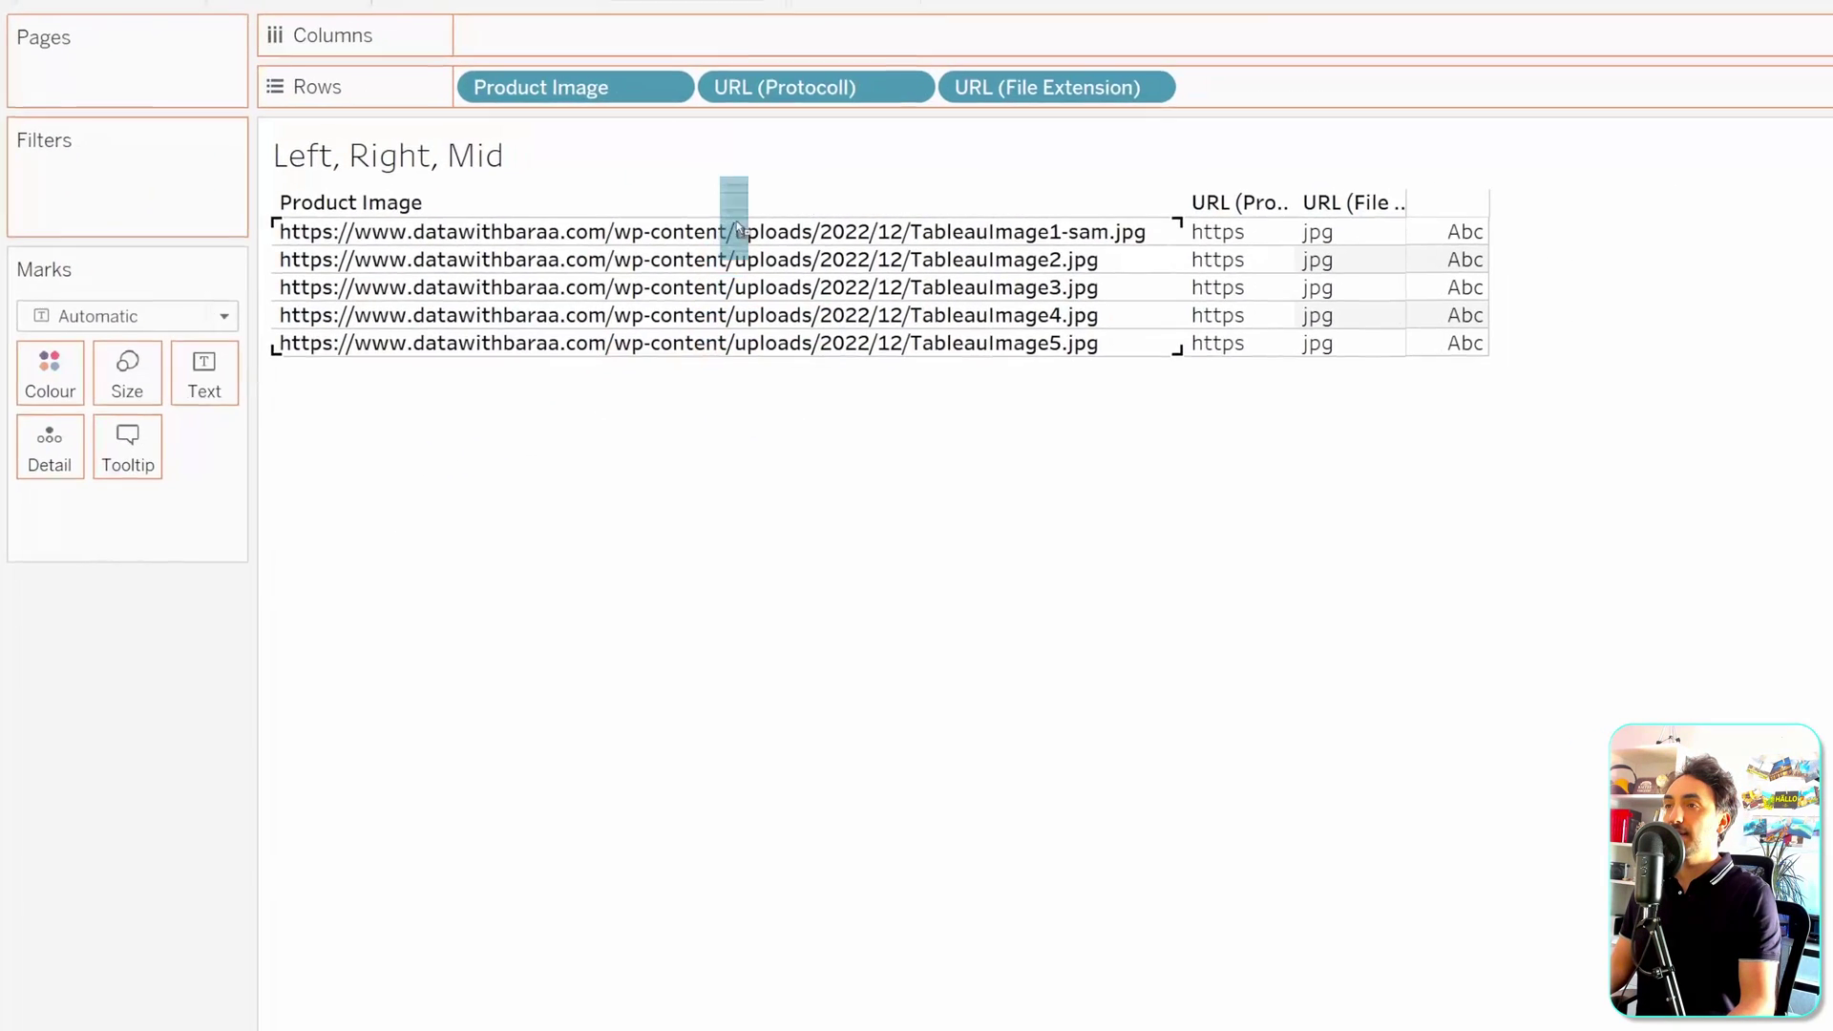
pyautogui.moveTo(693, 90); pyautogui.dragTo(697, 93)
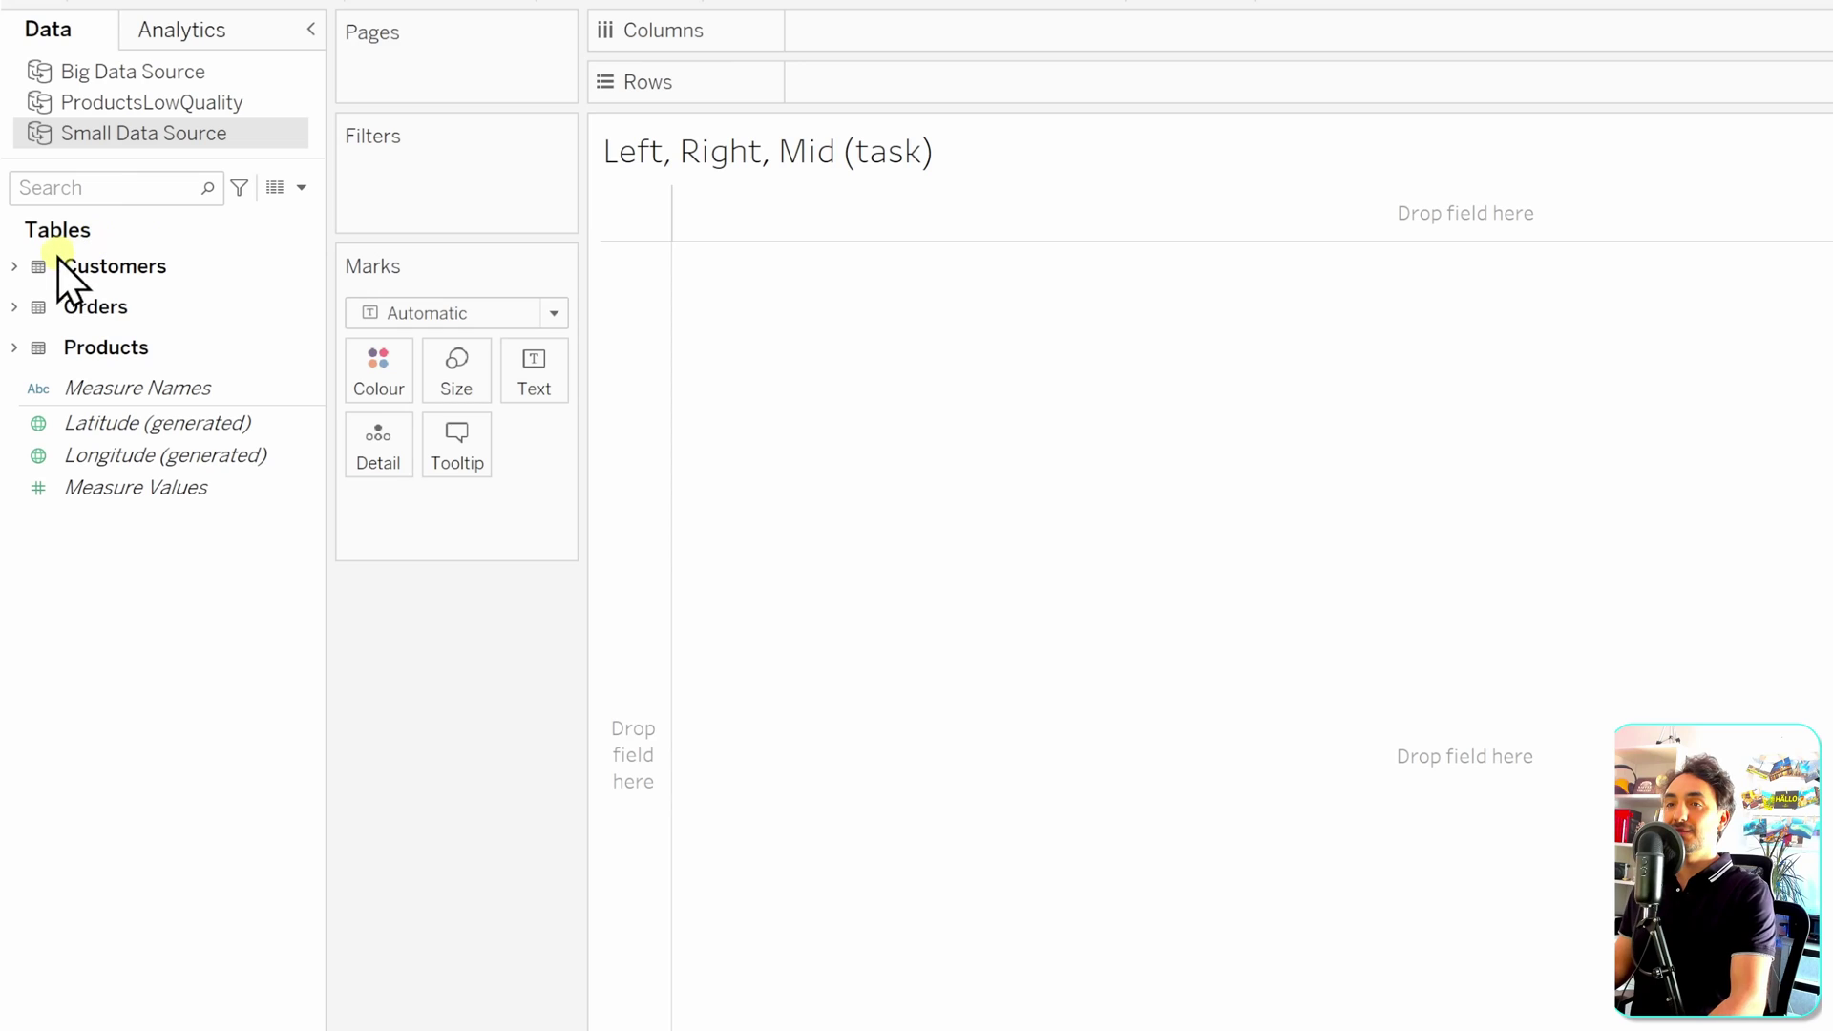
# Step: Put Customers' Phone on Rows, then create a Phone (Code) calculated field as RIGHT([Phone],4)
pyautogui.click(13, 267)
pyautogui.moveTo(143, 527); pyautogui.dragTo(892, 96)
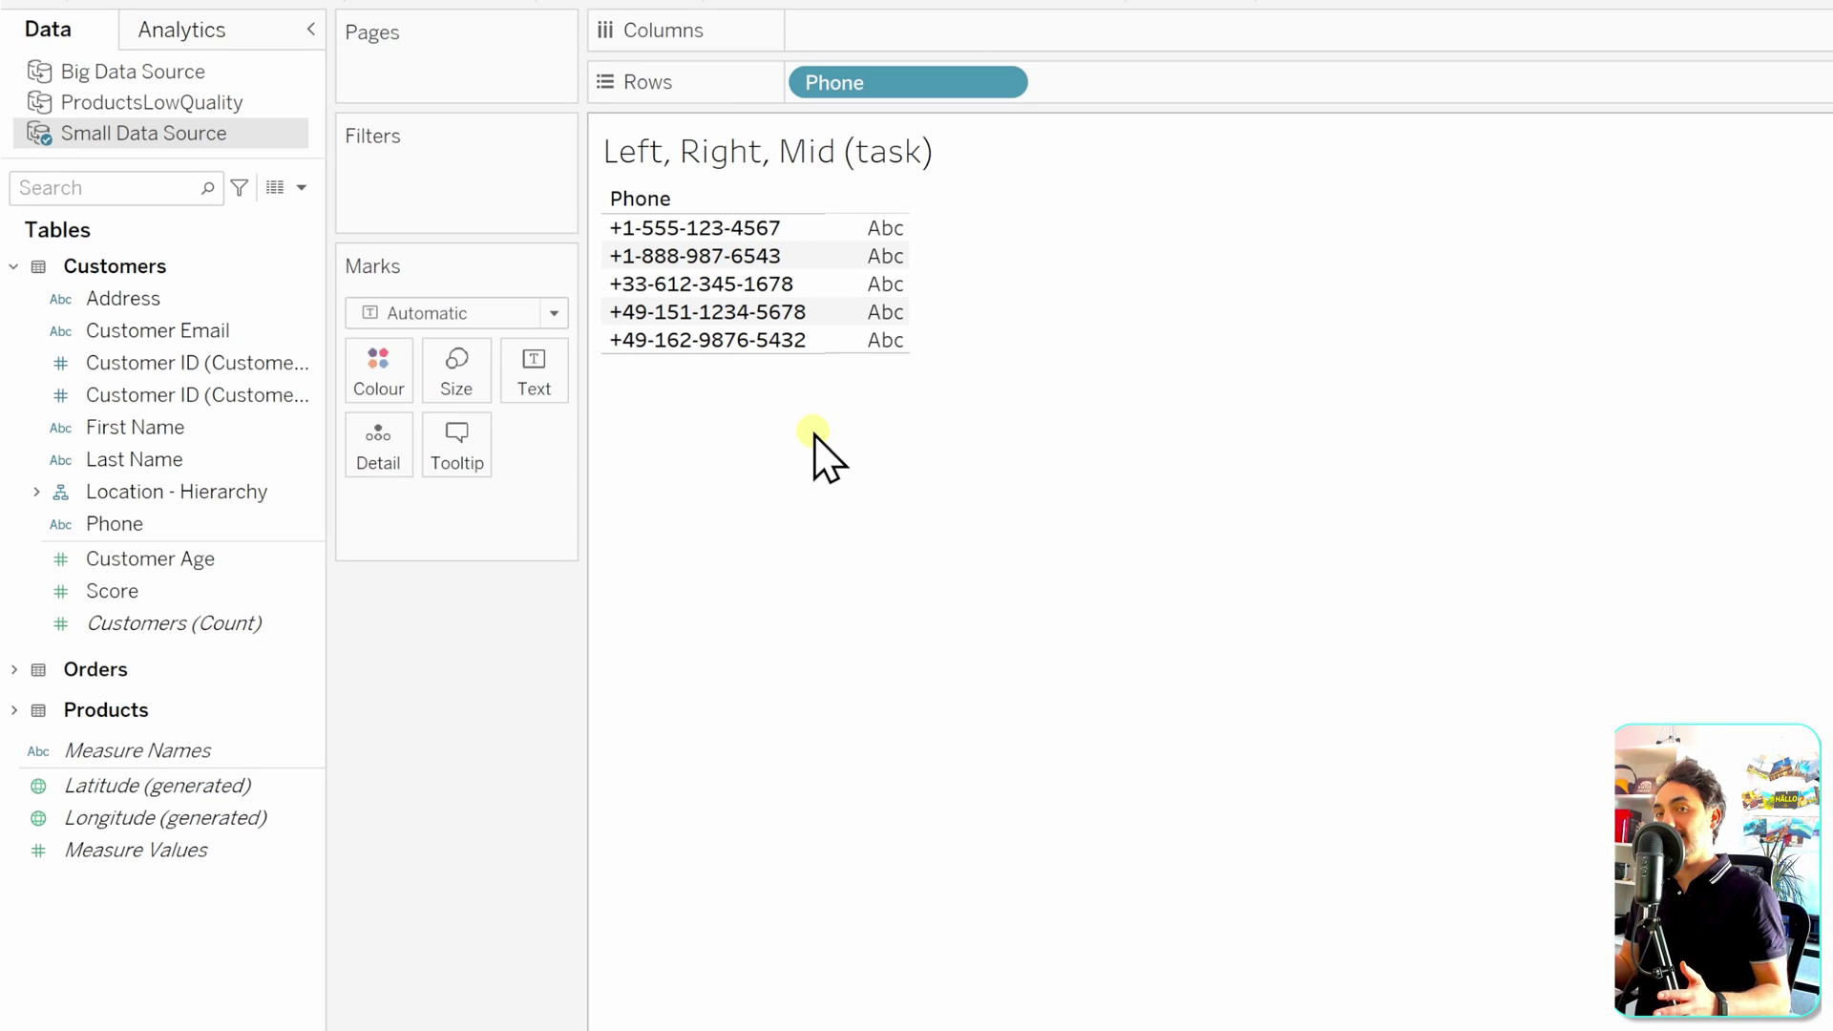
pyautogui.rightClick(203, 938)
pyautogui.click(336, 956)
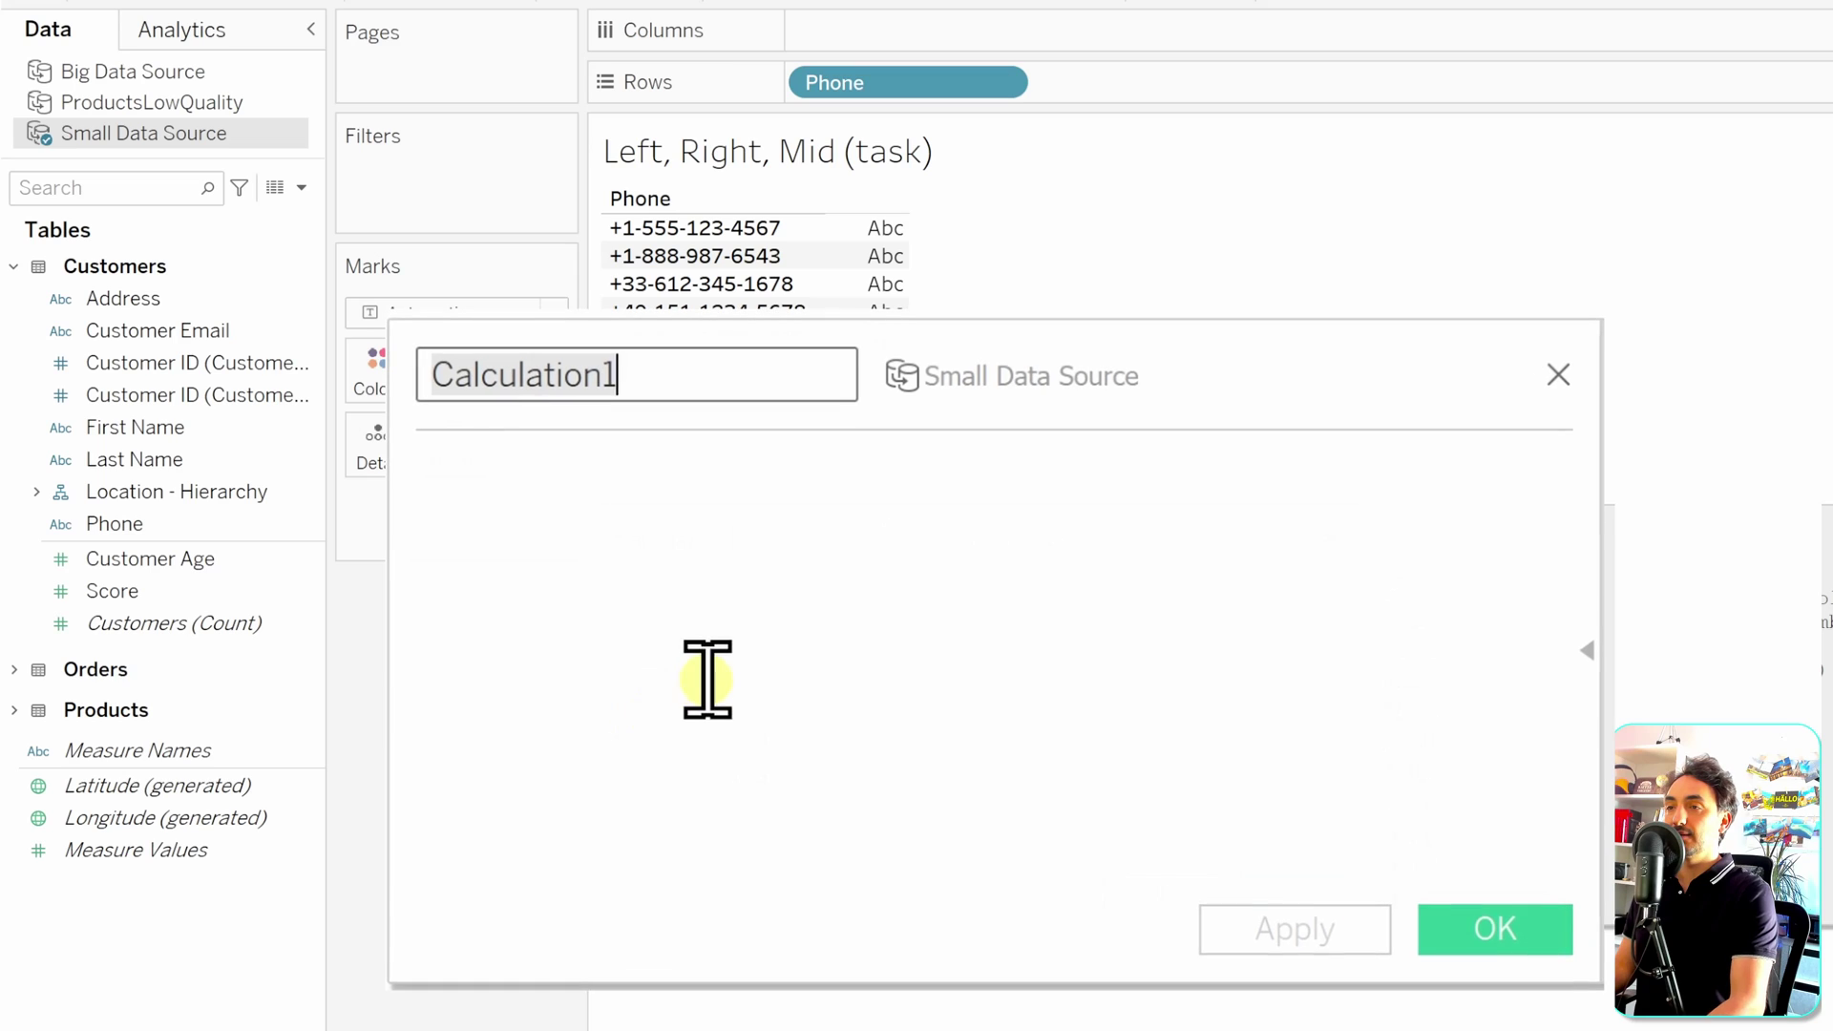
pyautogui.write('Phone (')
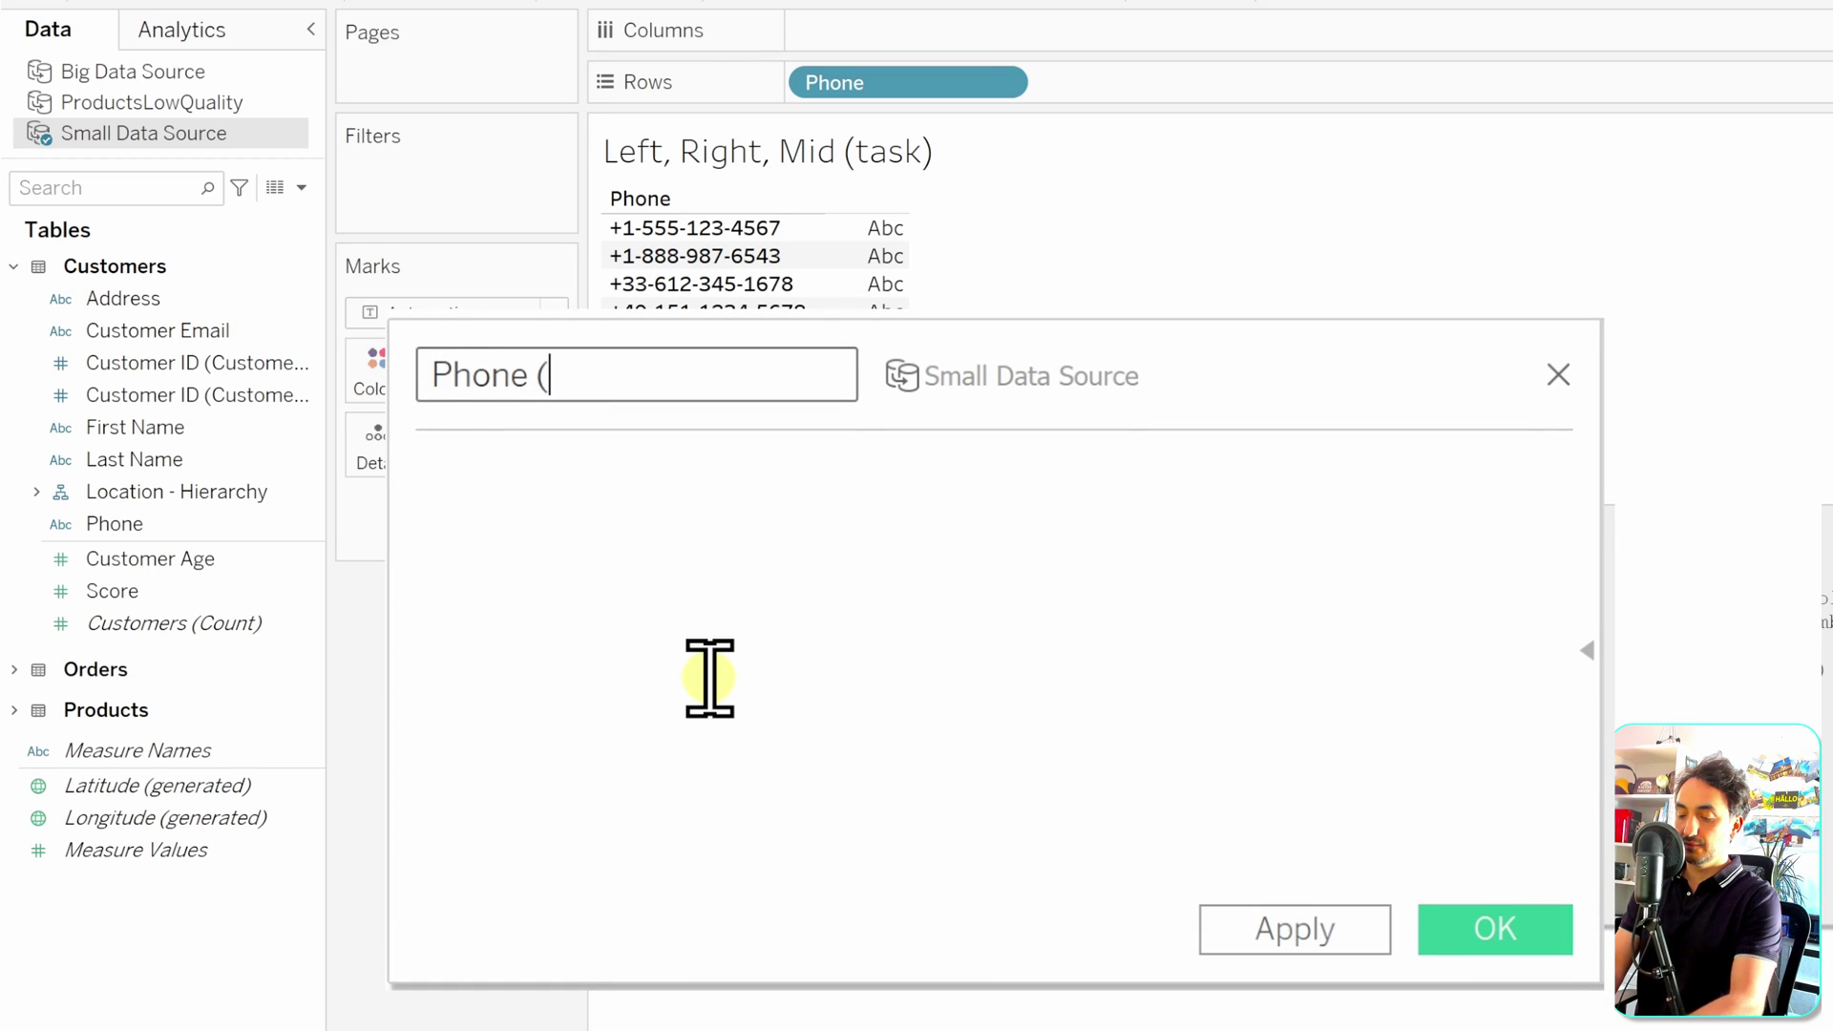
pyautogui.write('Code)')
pyautogui.click(709, 678)
pyautogui.write('RIGHT')
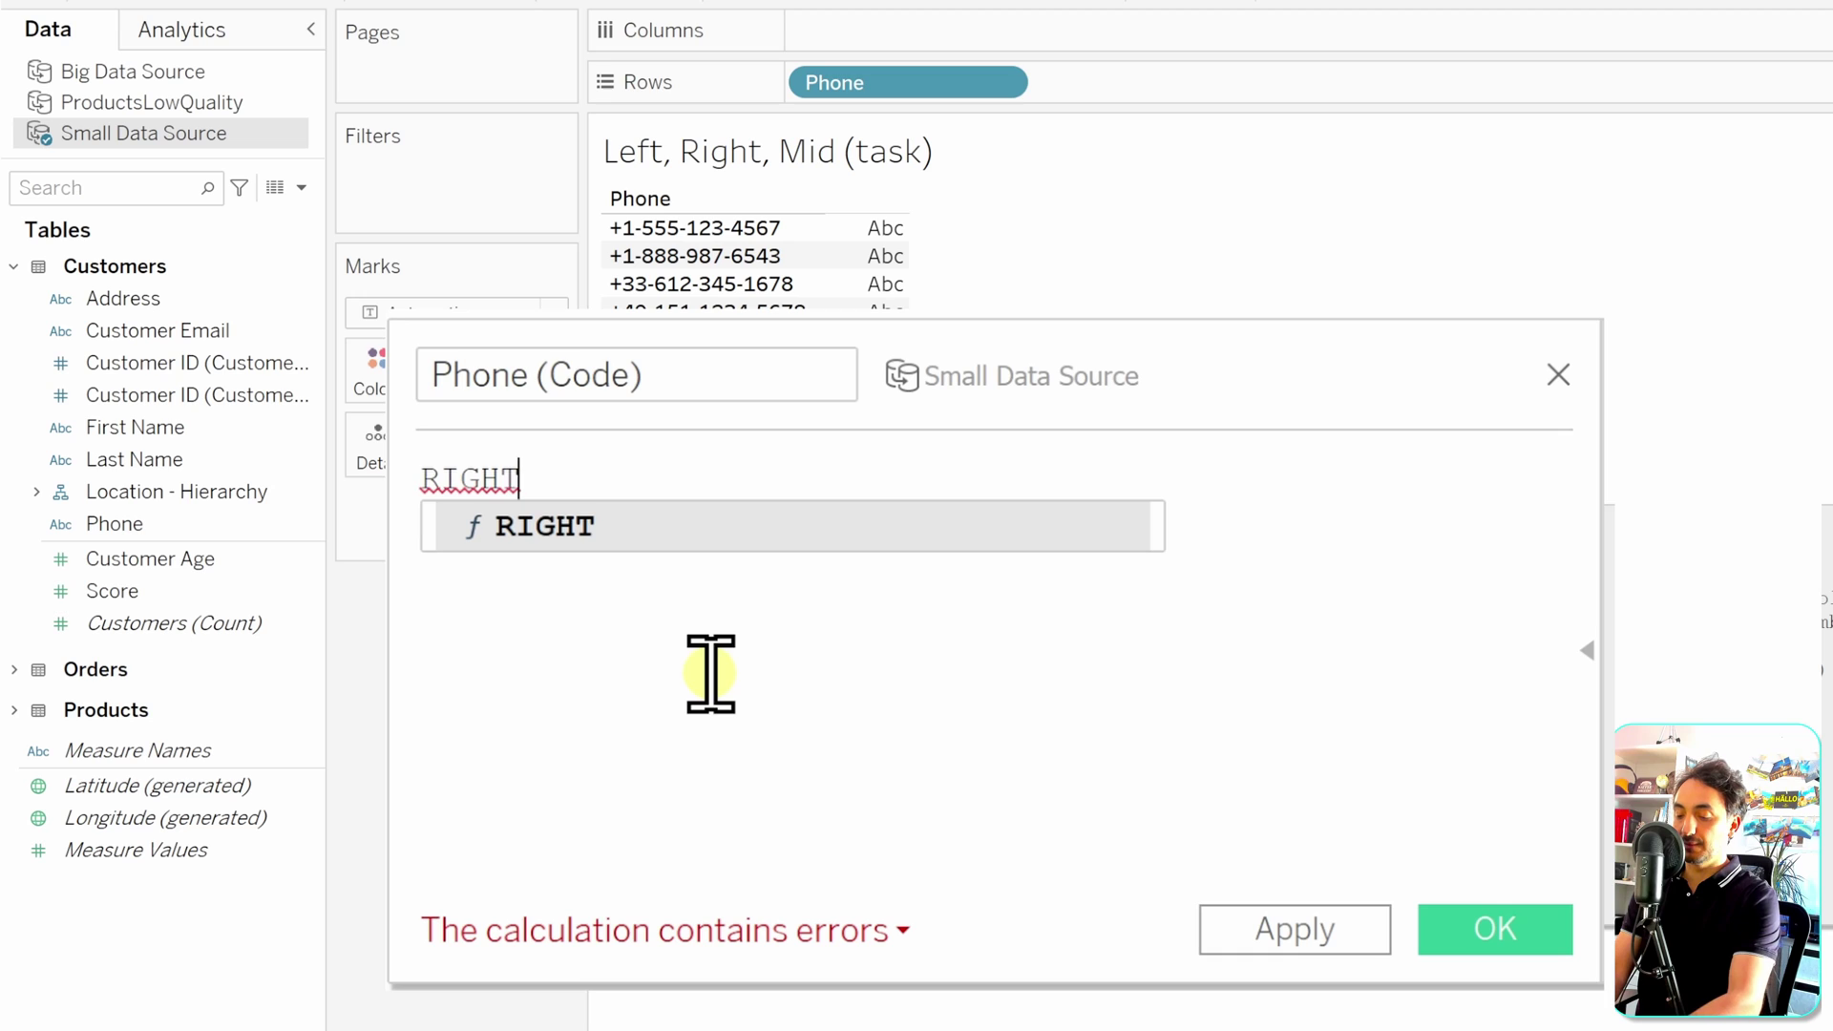
pyautogui.write('([')
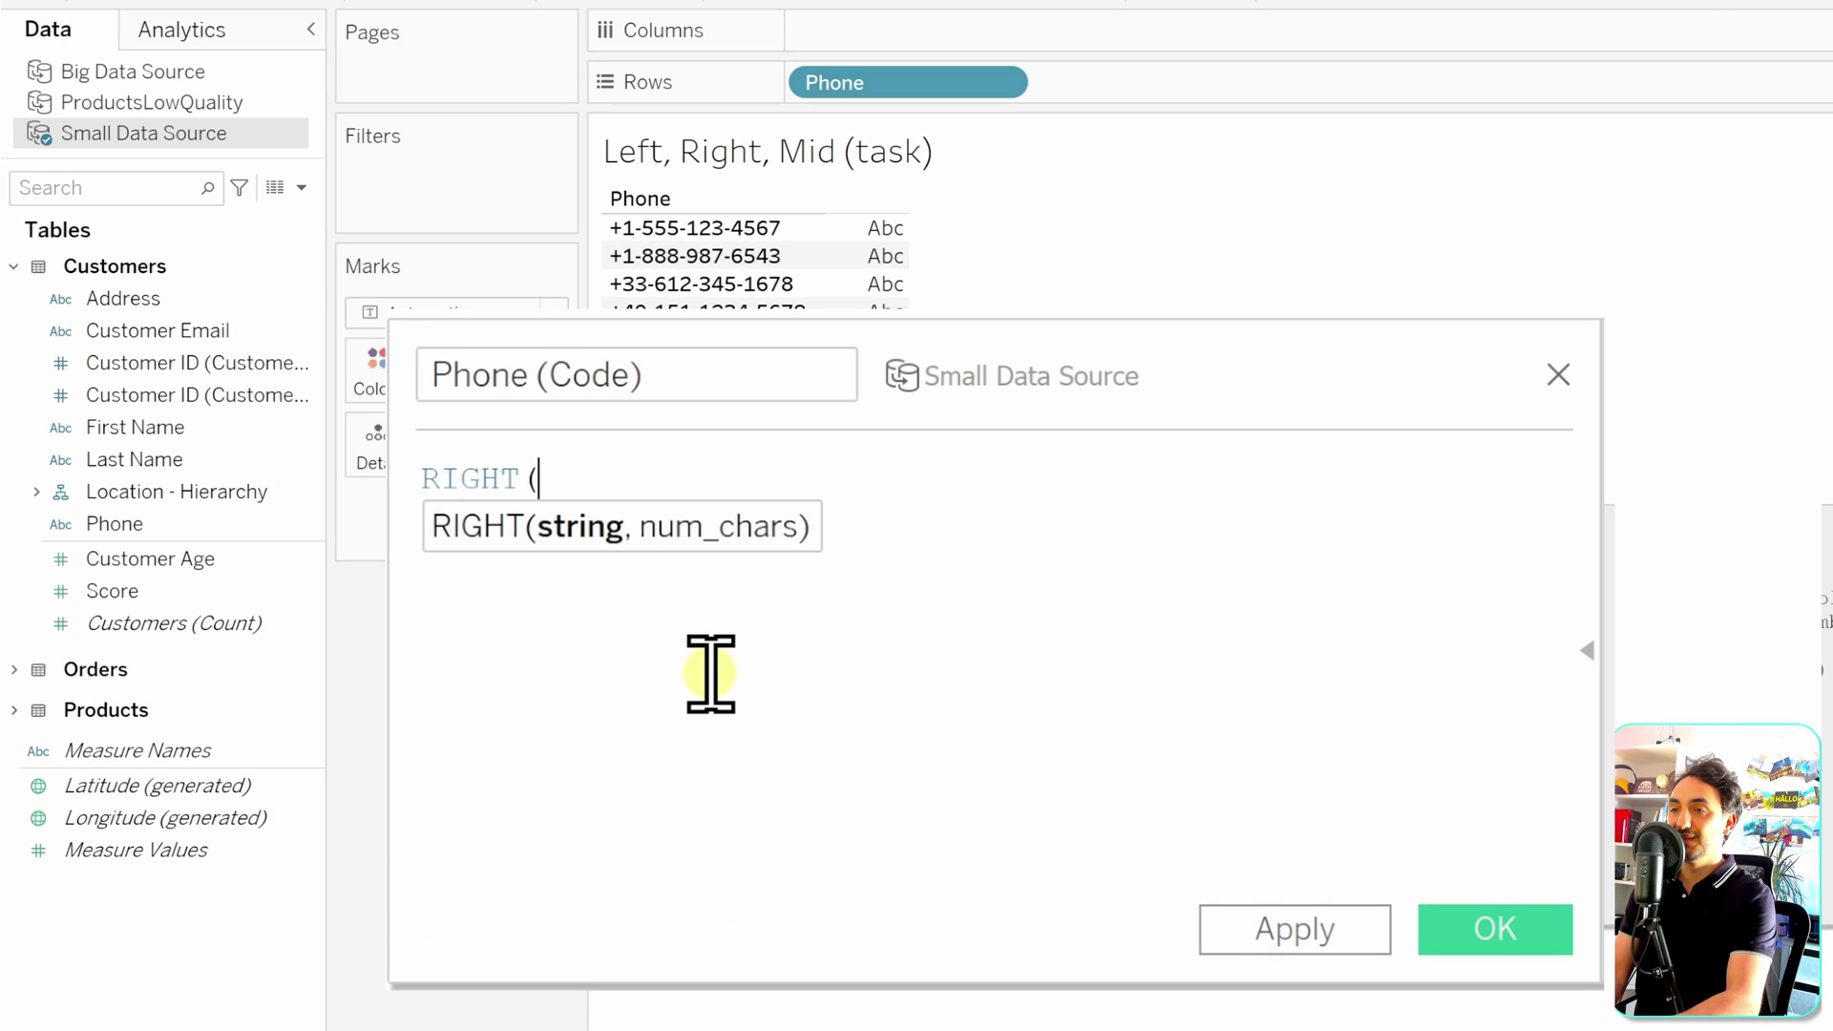
pyautogui.write('Phon')
pyautogui.press('Return')
pyautogui.write(',')
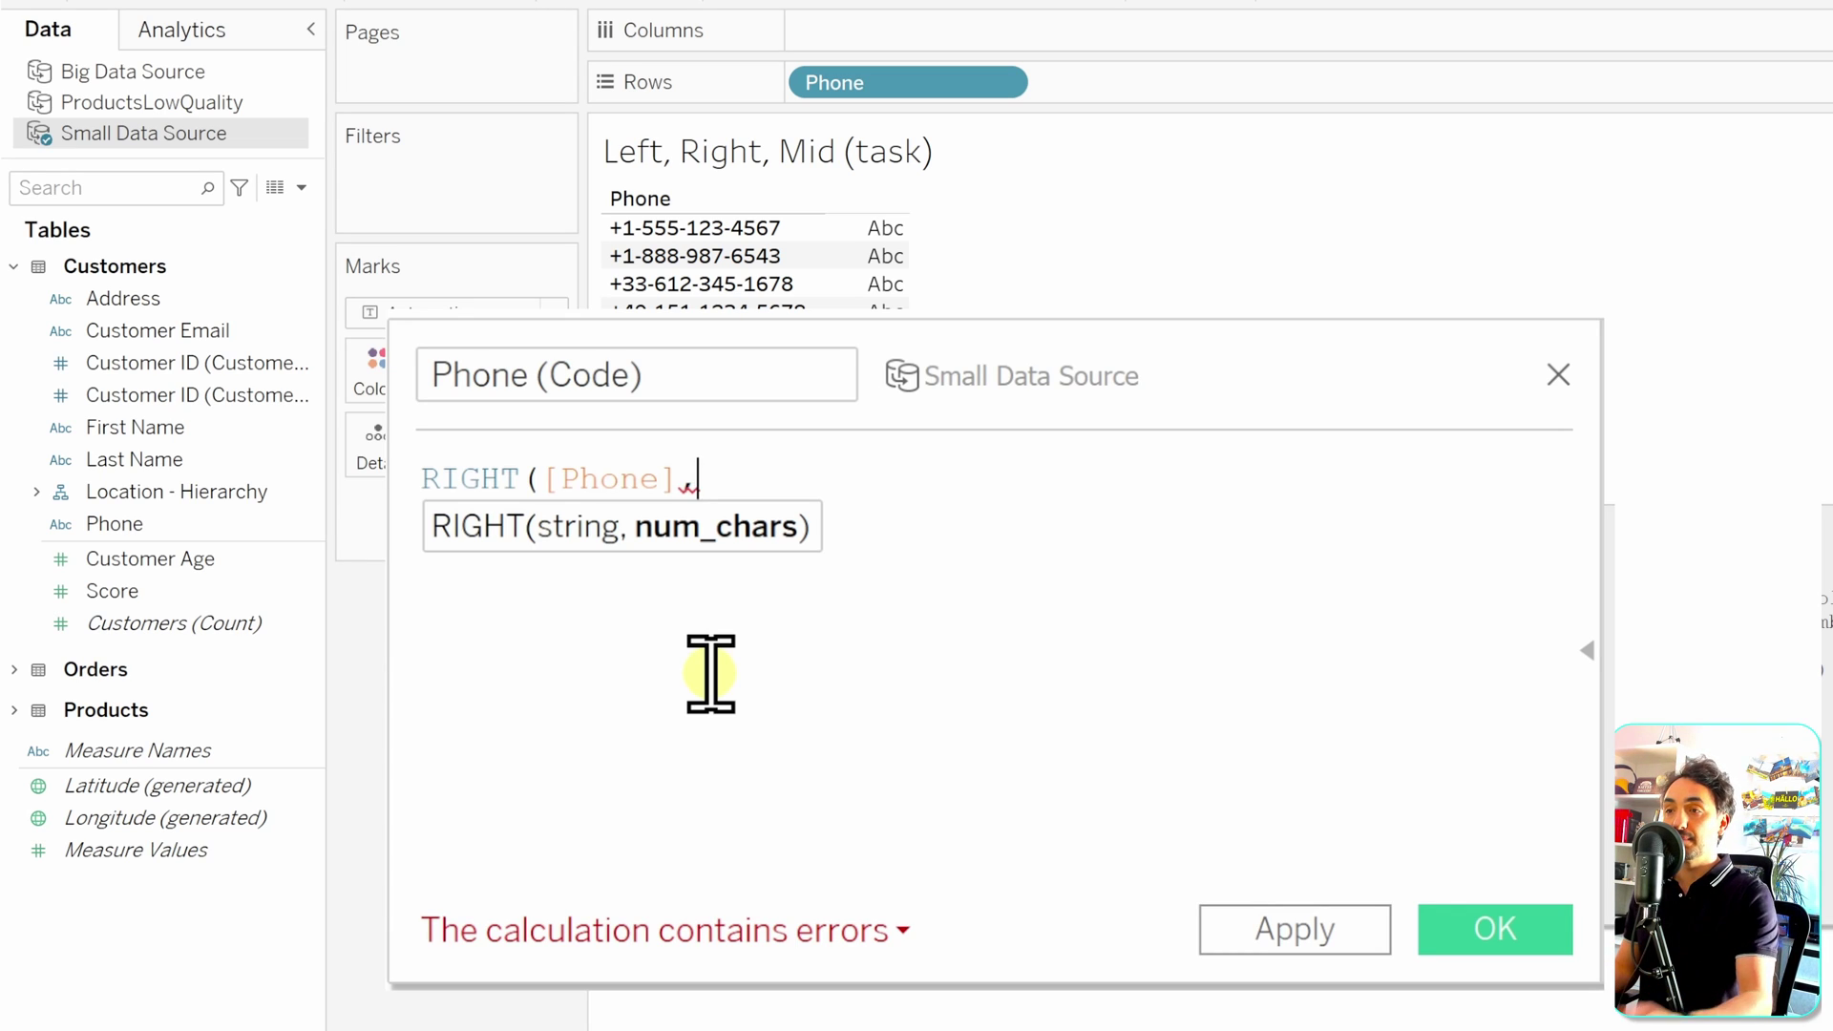
pyautogui.write('4)')
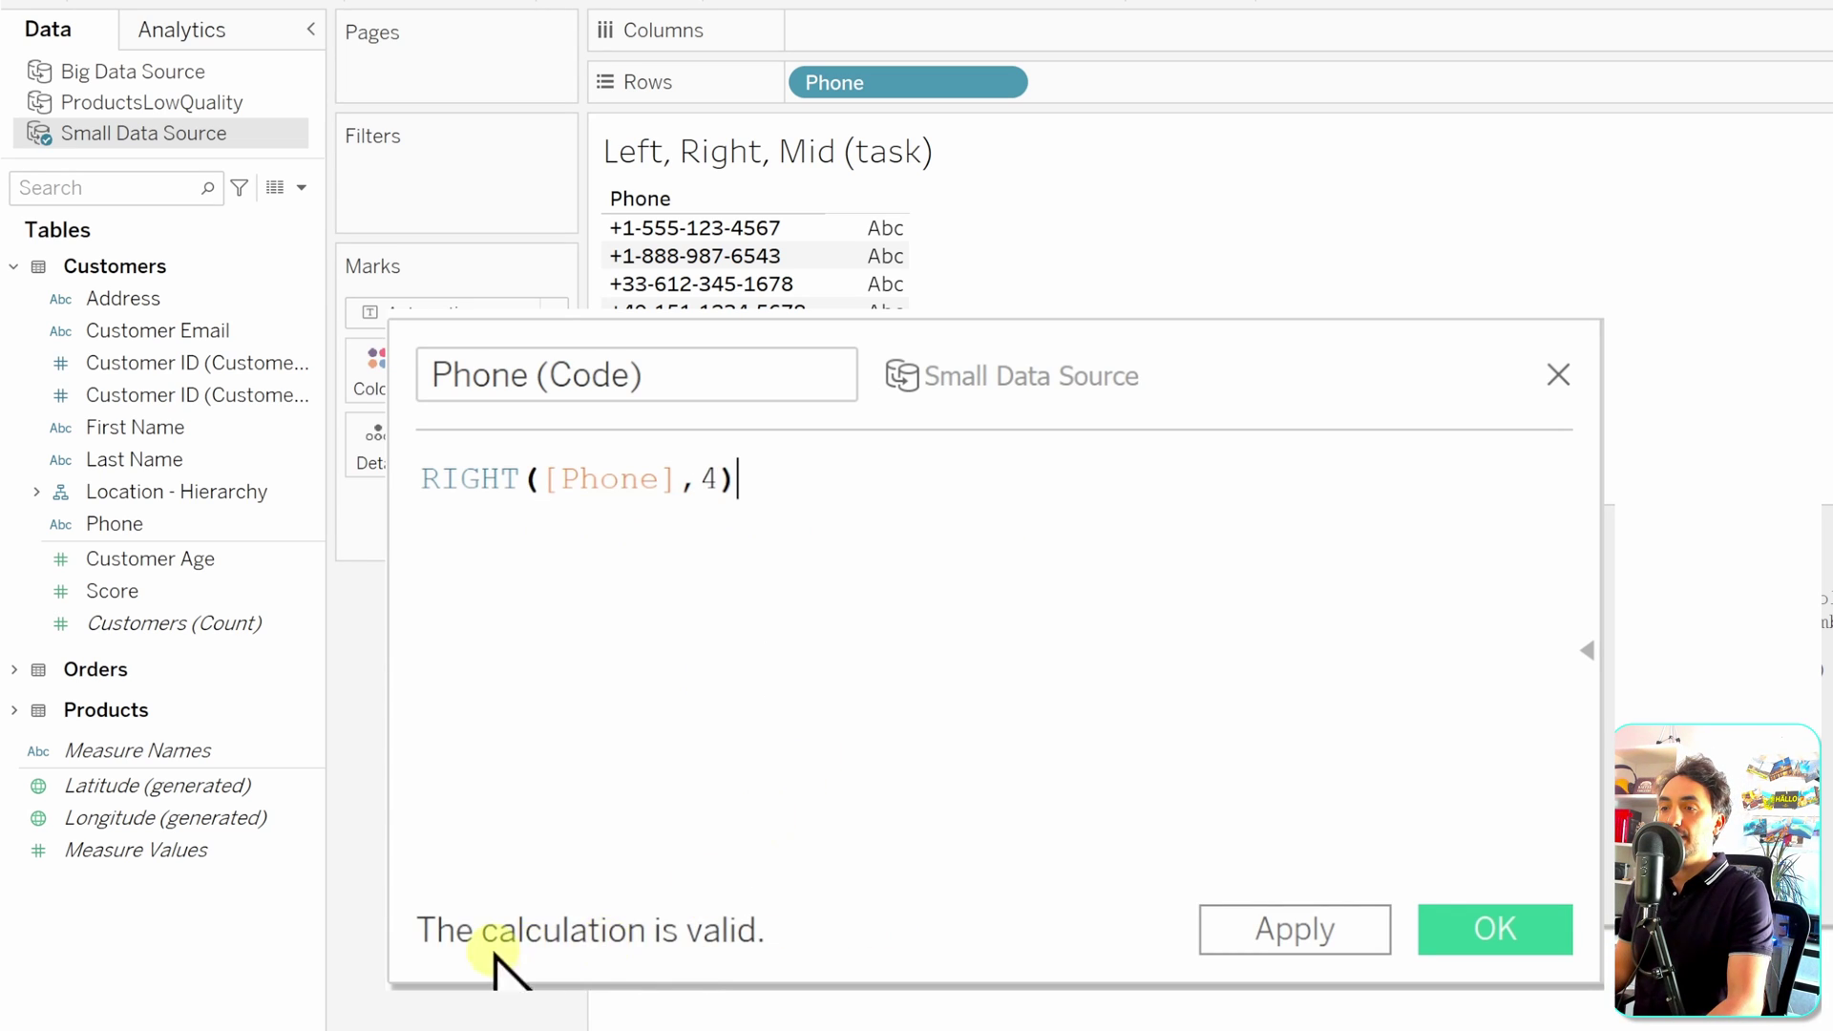
pyautogui.click(1522, 962)
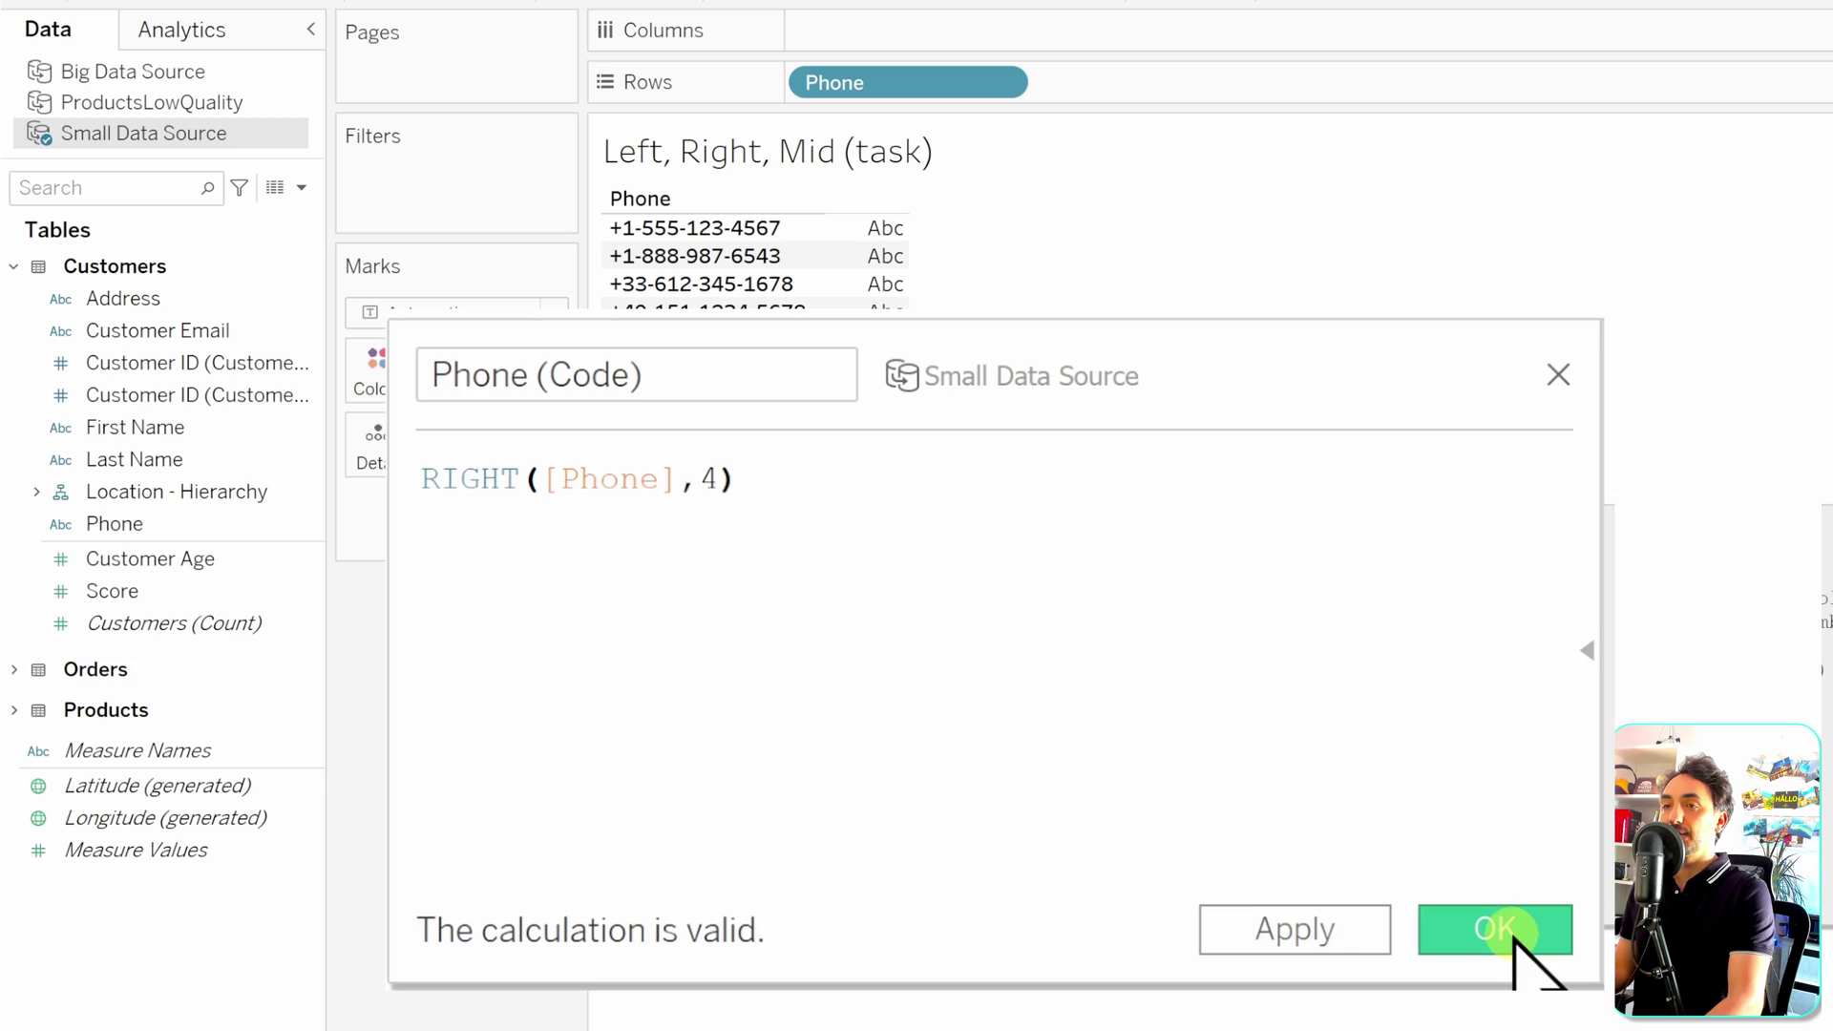
# Step: Place Phone (Code) and Address on Rows next to Phone and check the Address values
pyautogui.moveTo(181, 561); pyautogui.dragTo(1194, 88)
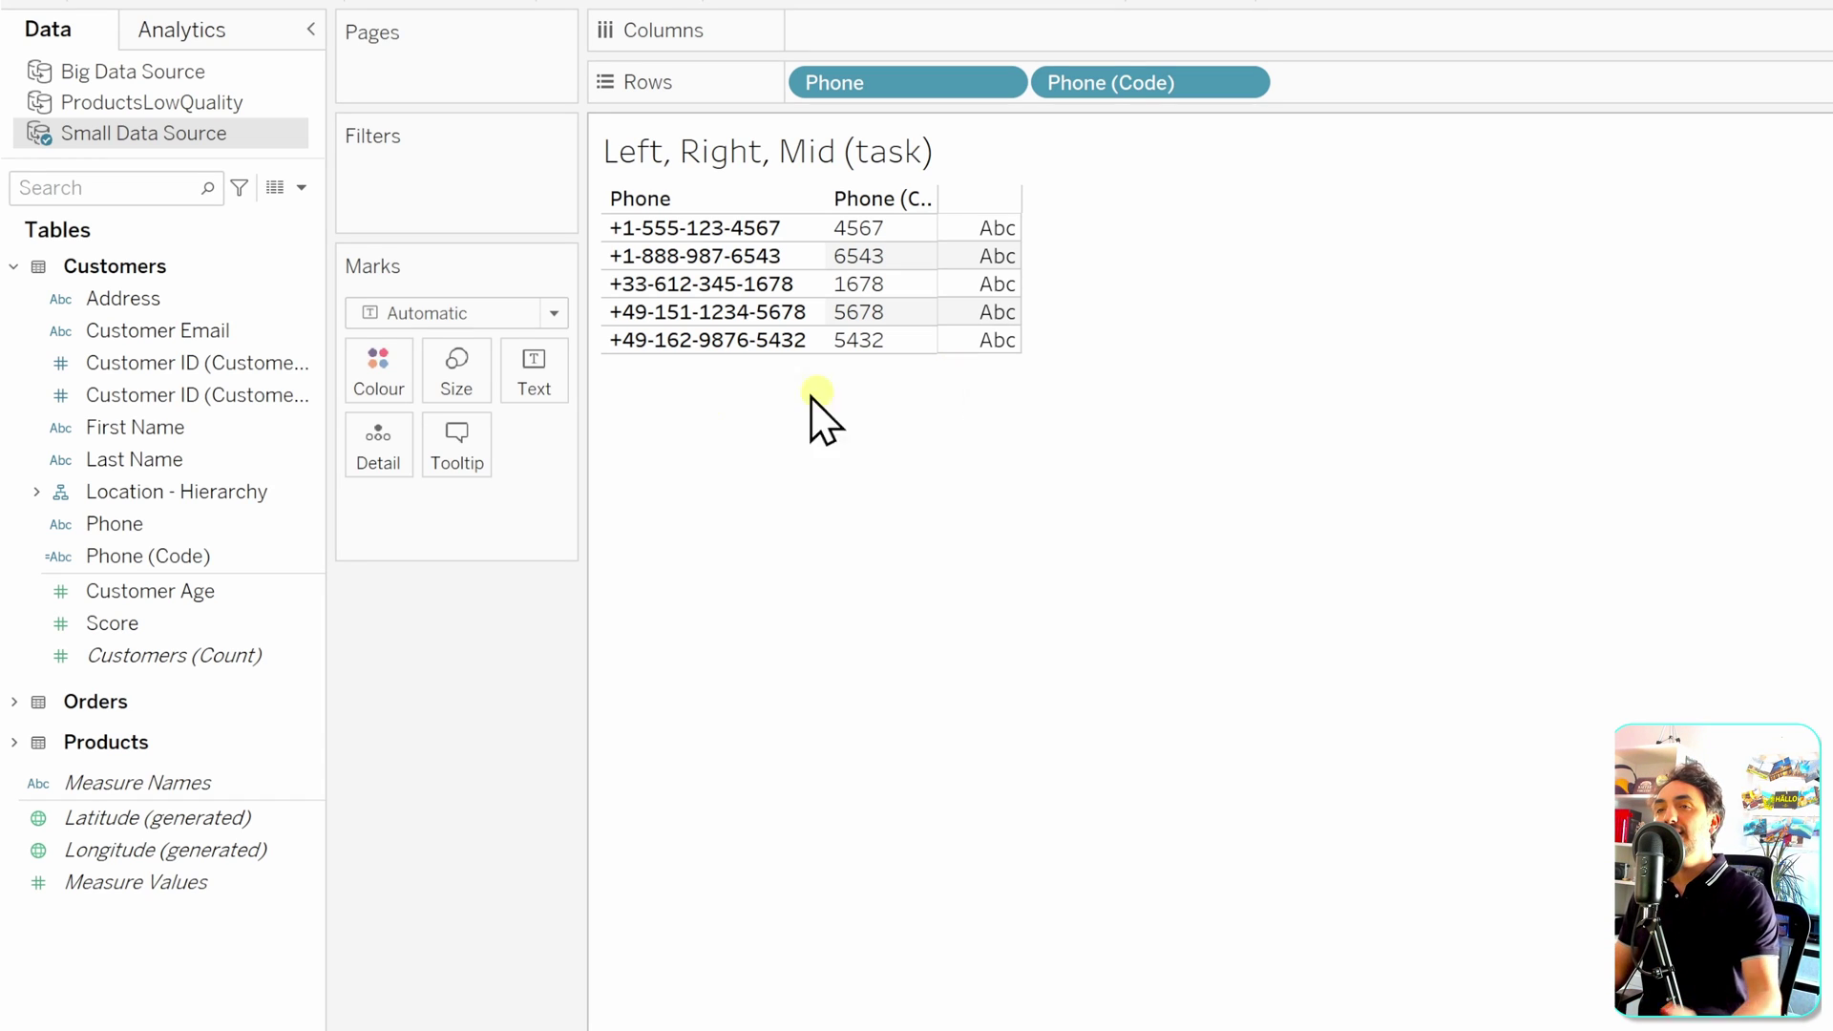
pyautogui.moveTo(177, 304); pyautogui.dragTo(1446, 86)
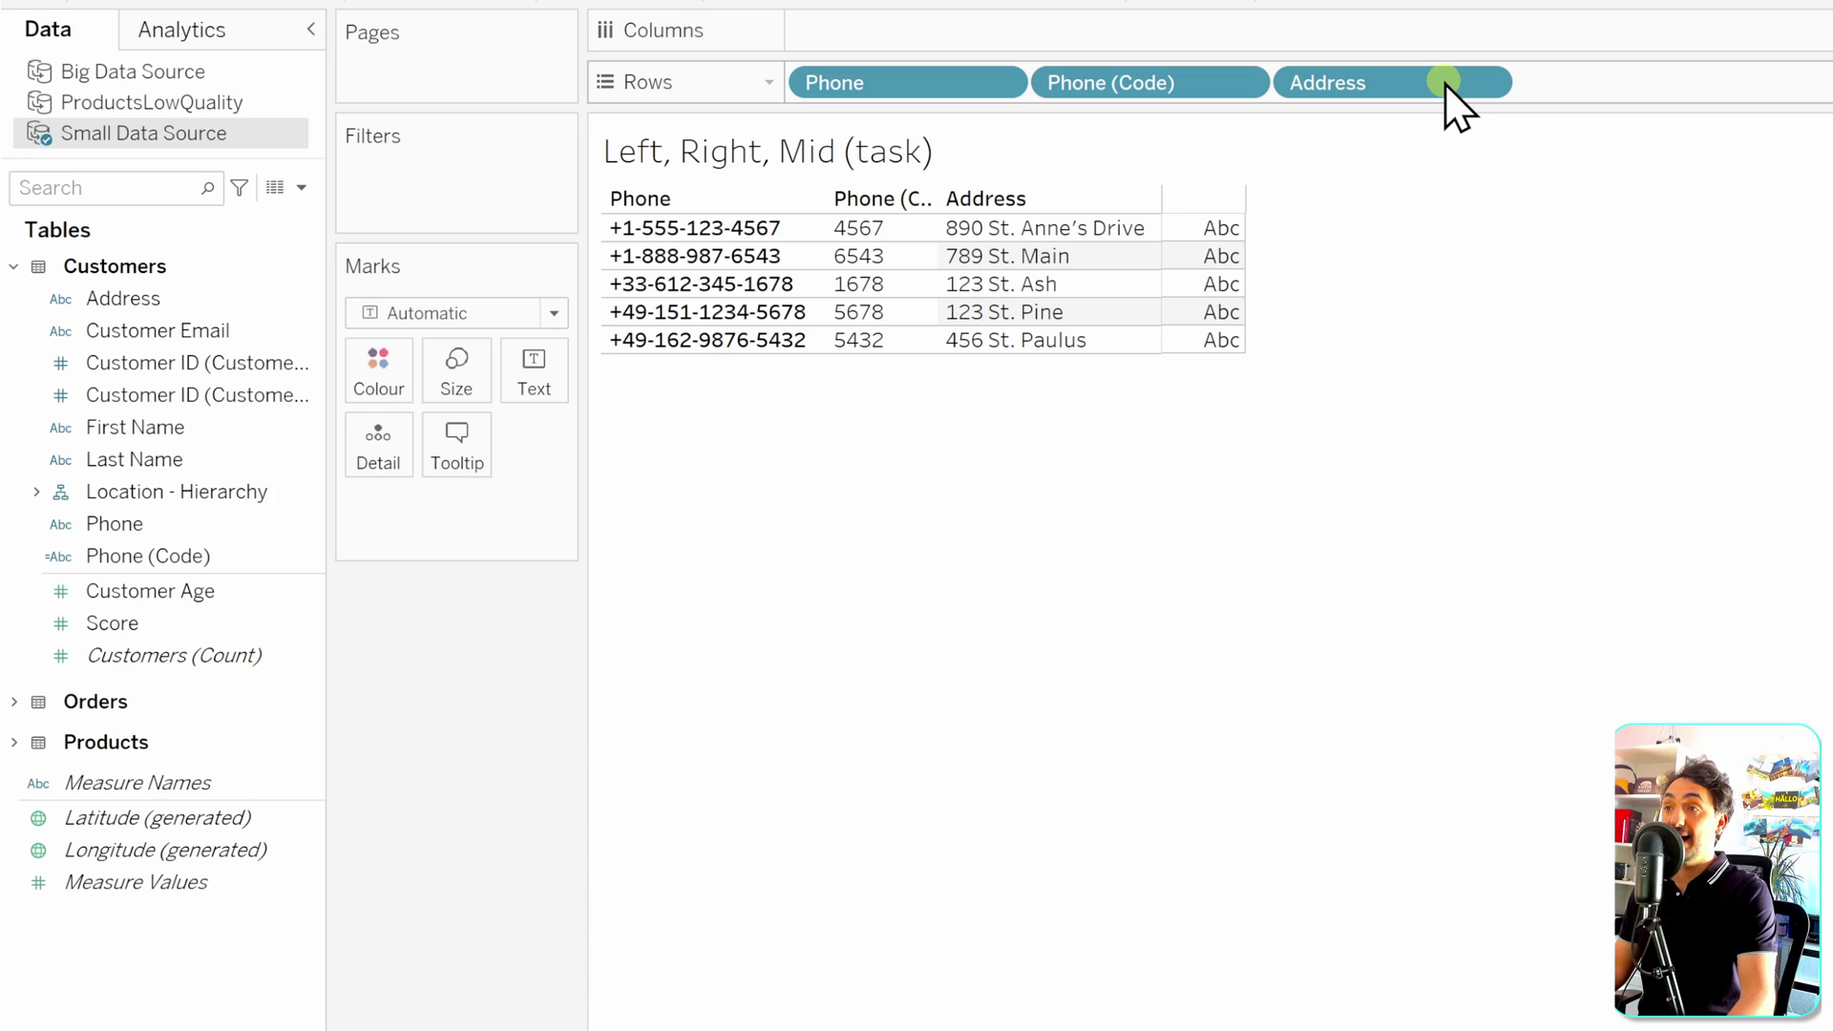
pyautogui.click(974, 232)
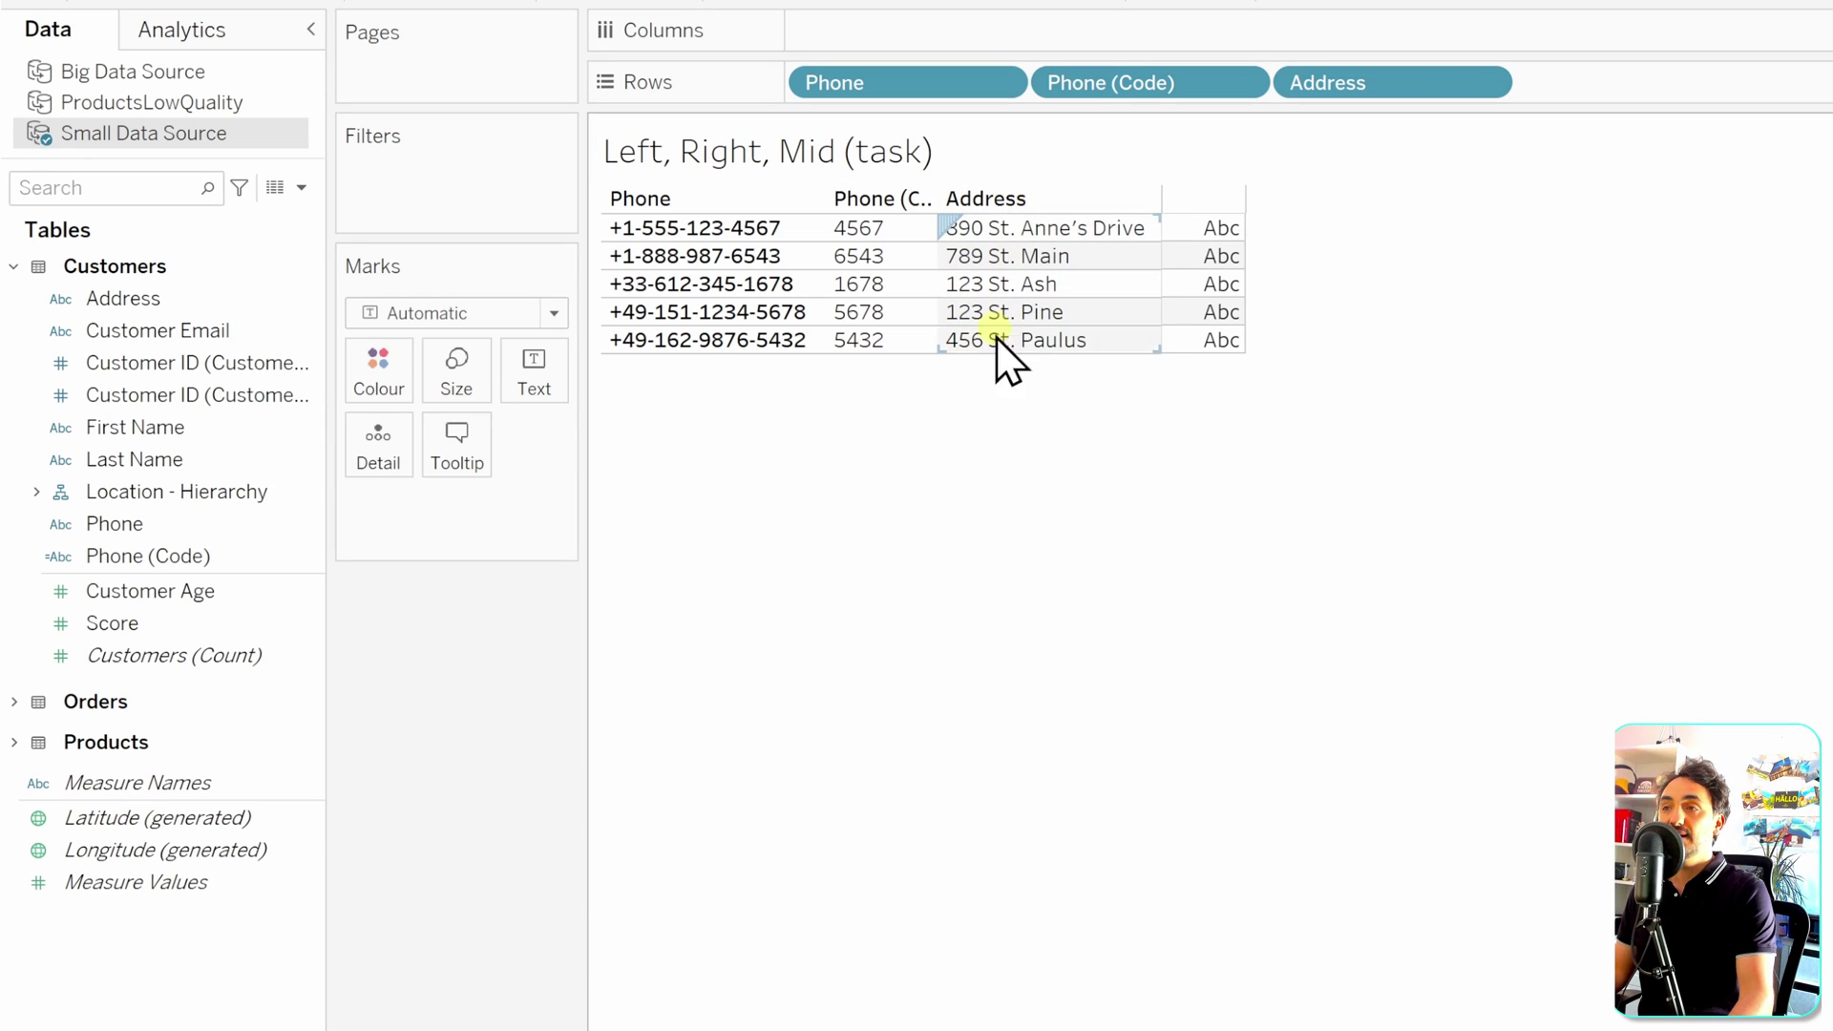
pyautogui.click(1072, 387)
pyautogui.click(1124, 307)
pyautogui.click(1017, 406)
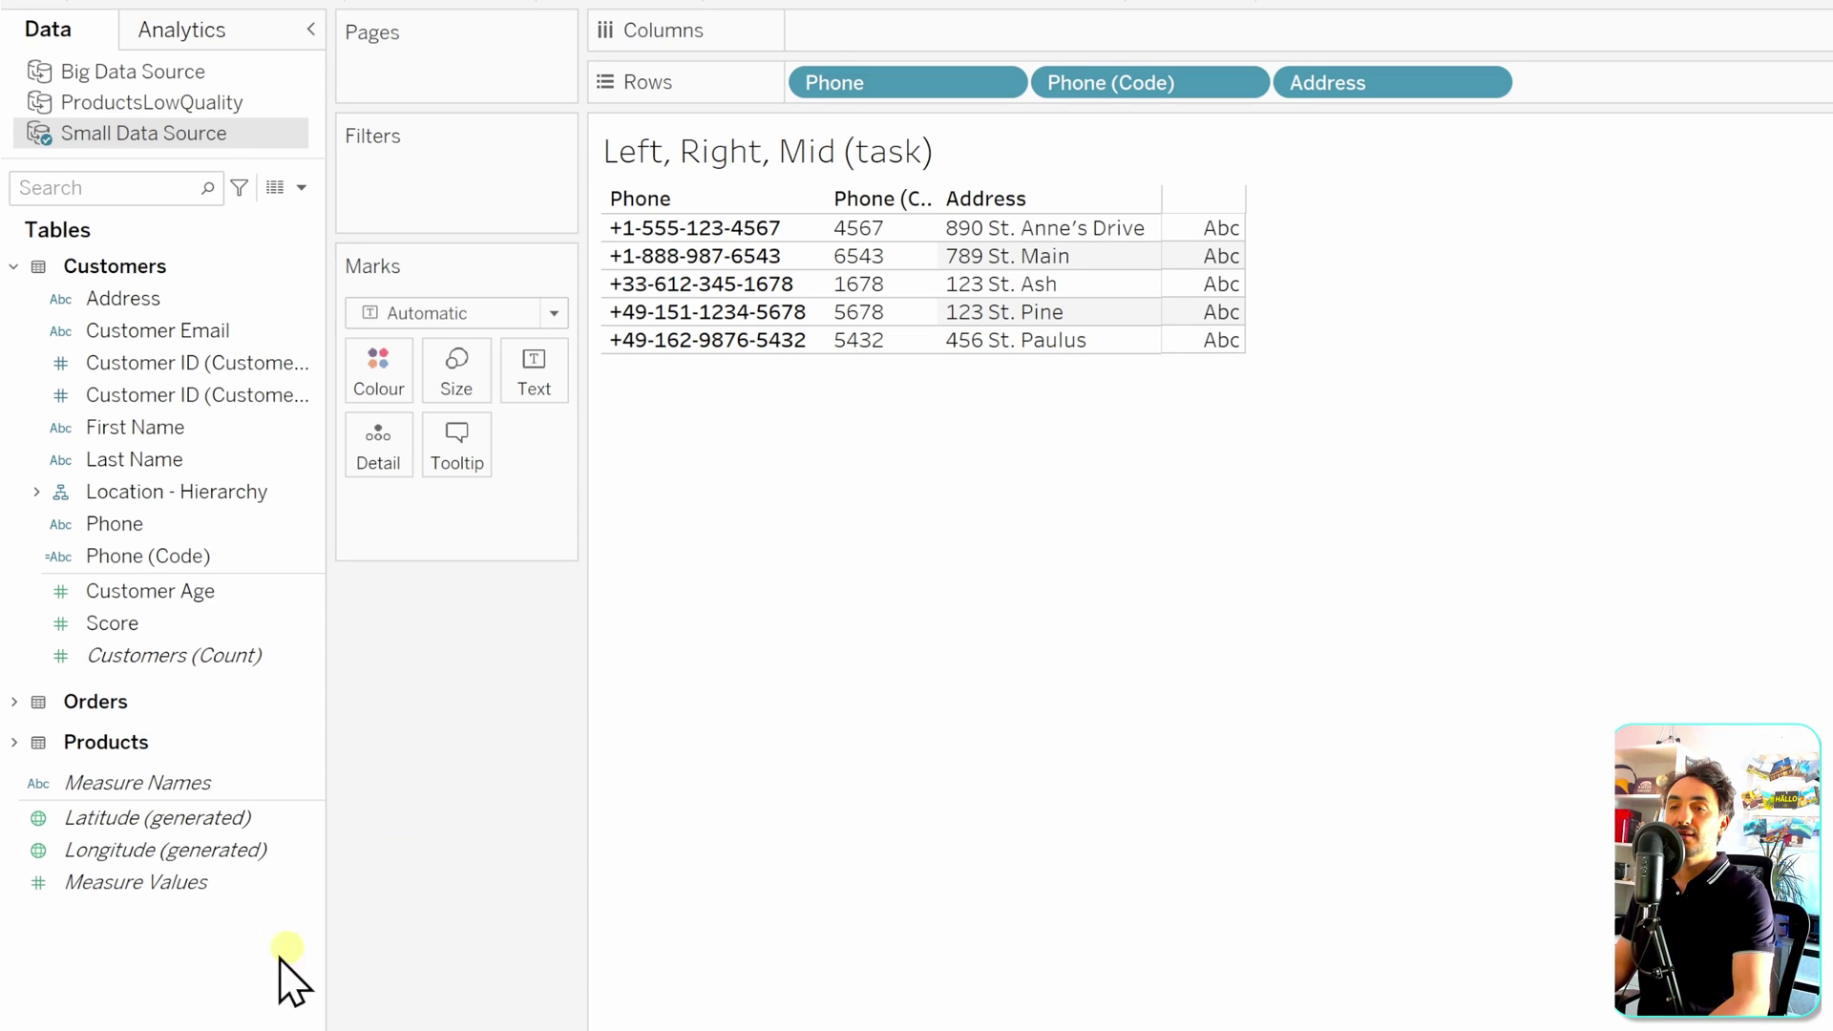
# Step: Create a calculated field Address (Street) with the formula MID([Address],9) and apply it
pyautogui.rightClick(229, 966)
pyautogui.click(383, 583)
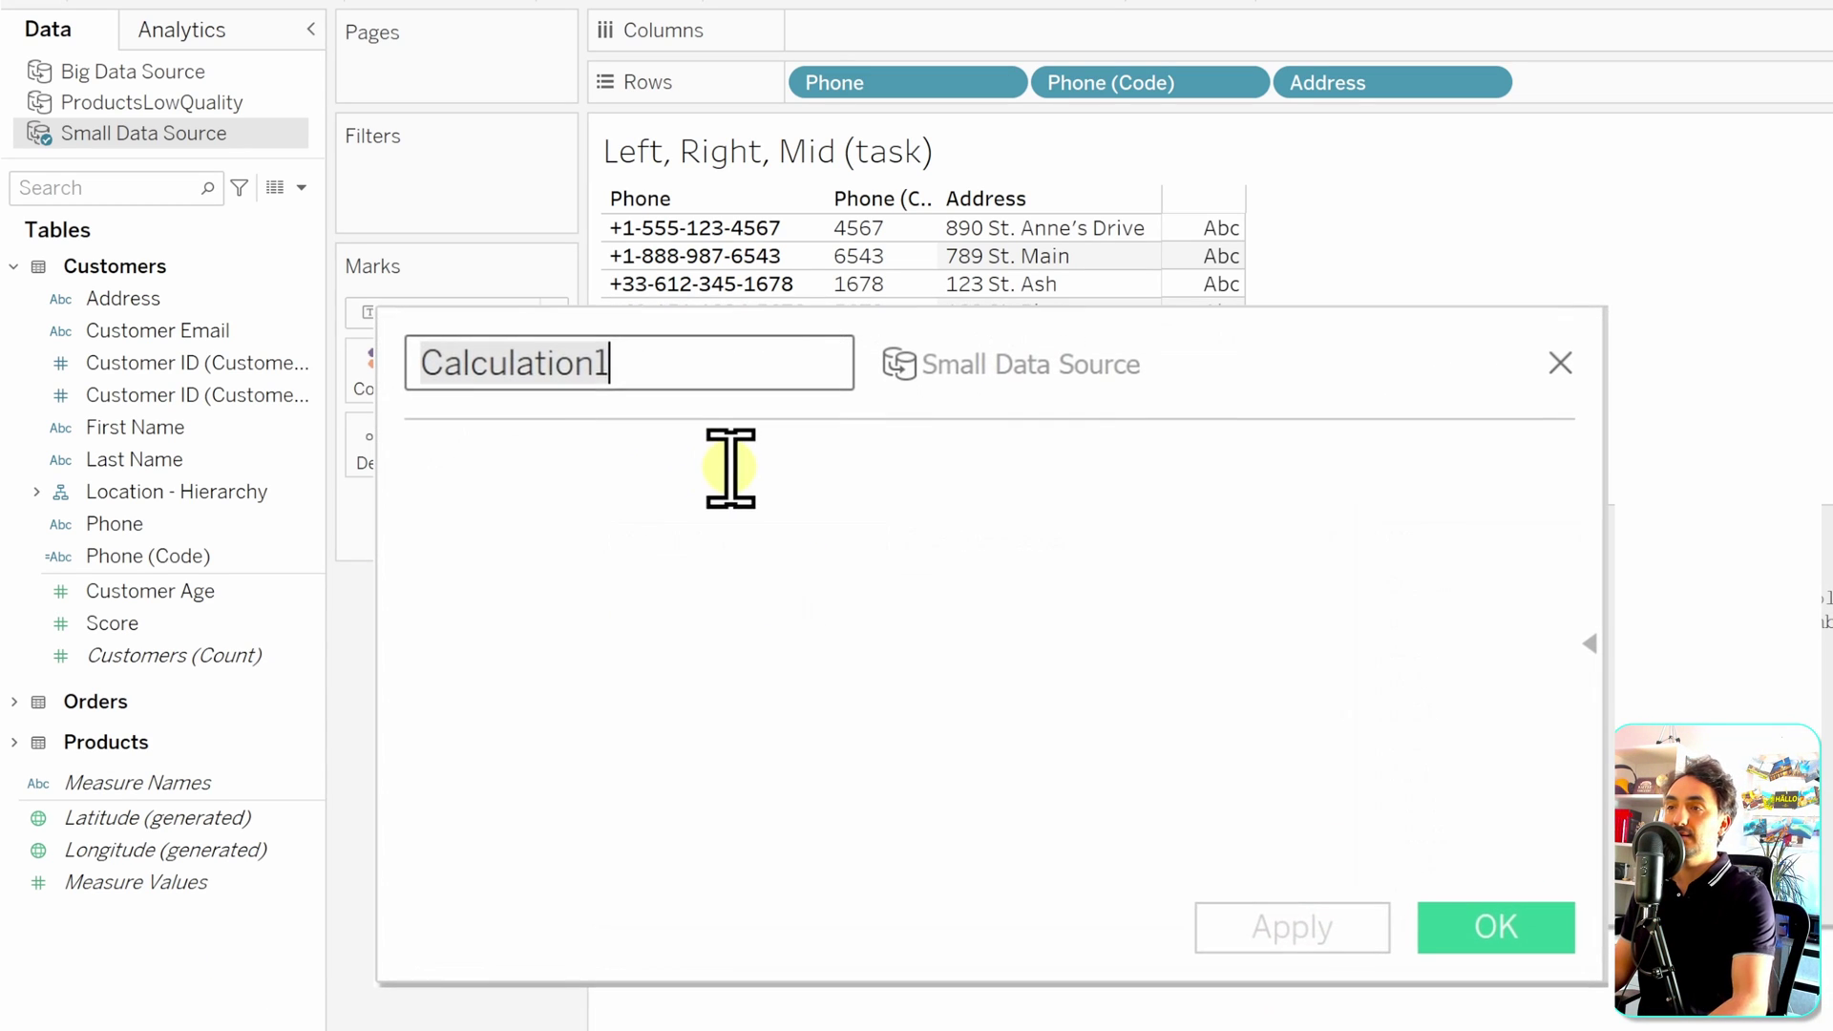
pyautogui.write('Addres')
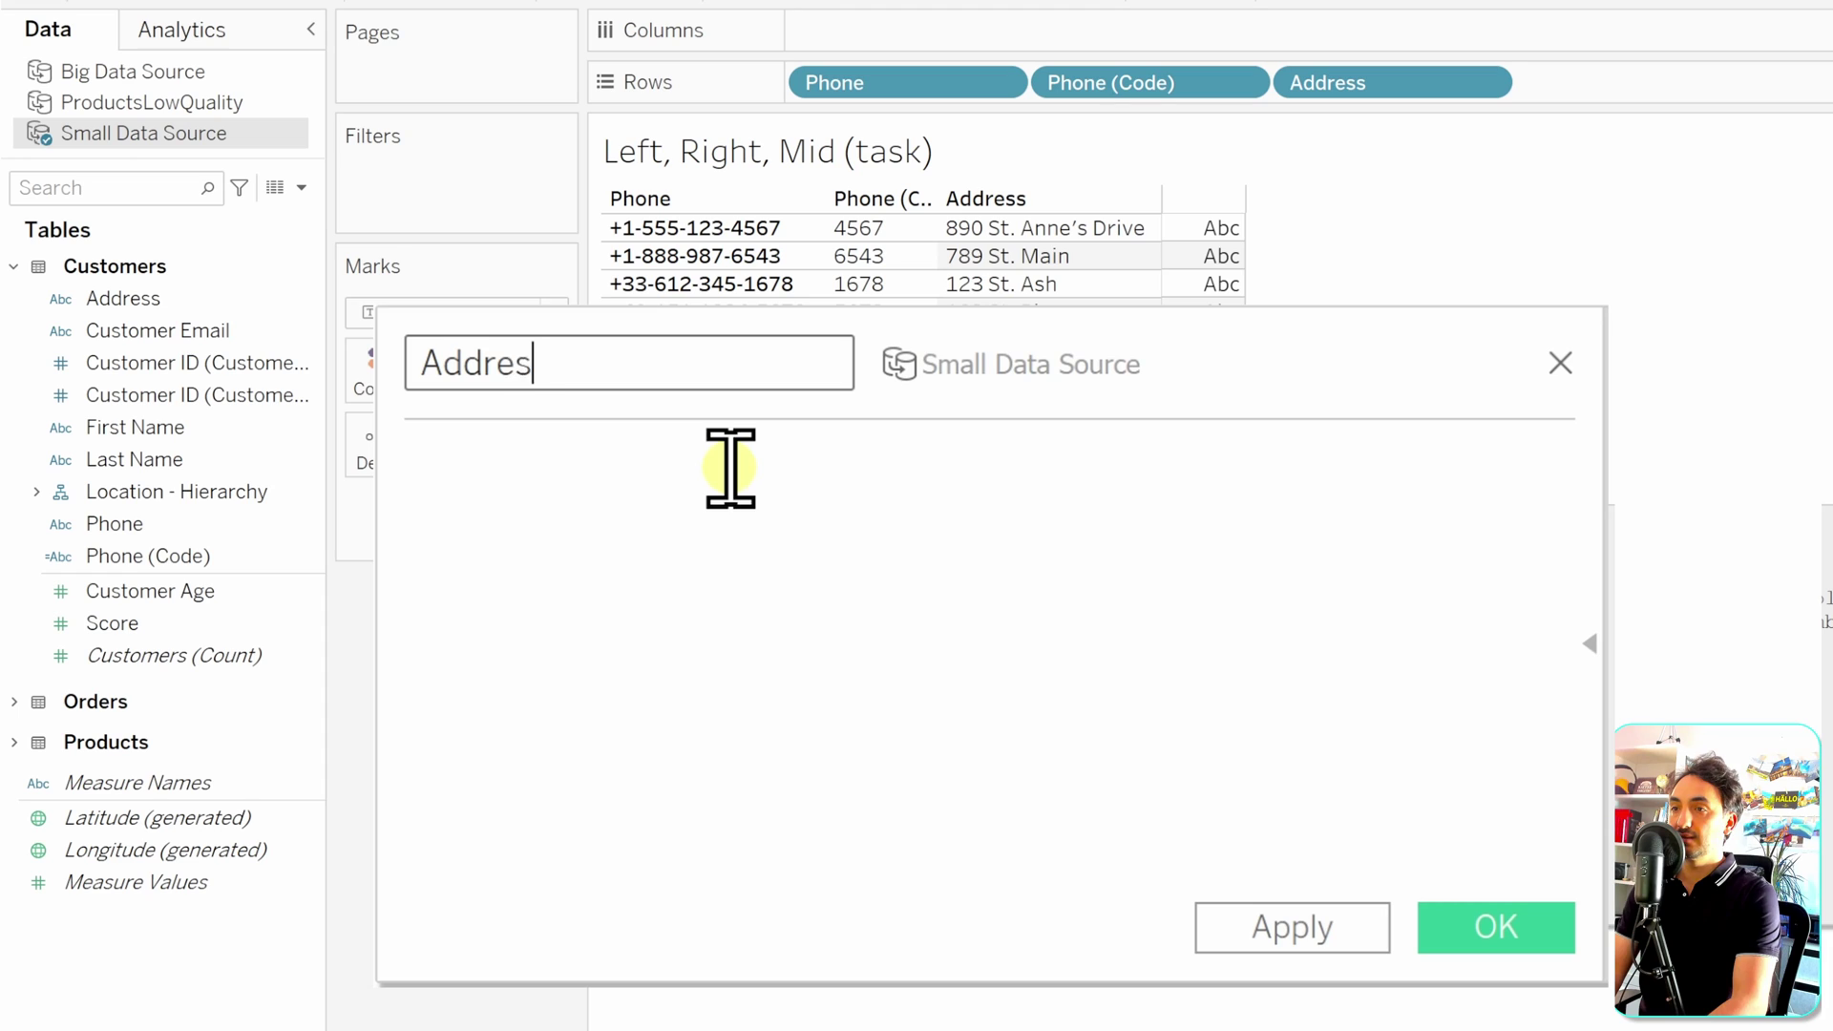
pyautogui.write('s (Street)')
pyautogui.click(731, 467)
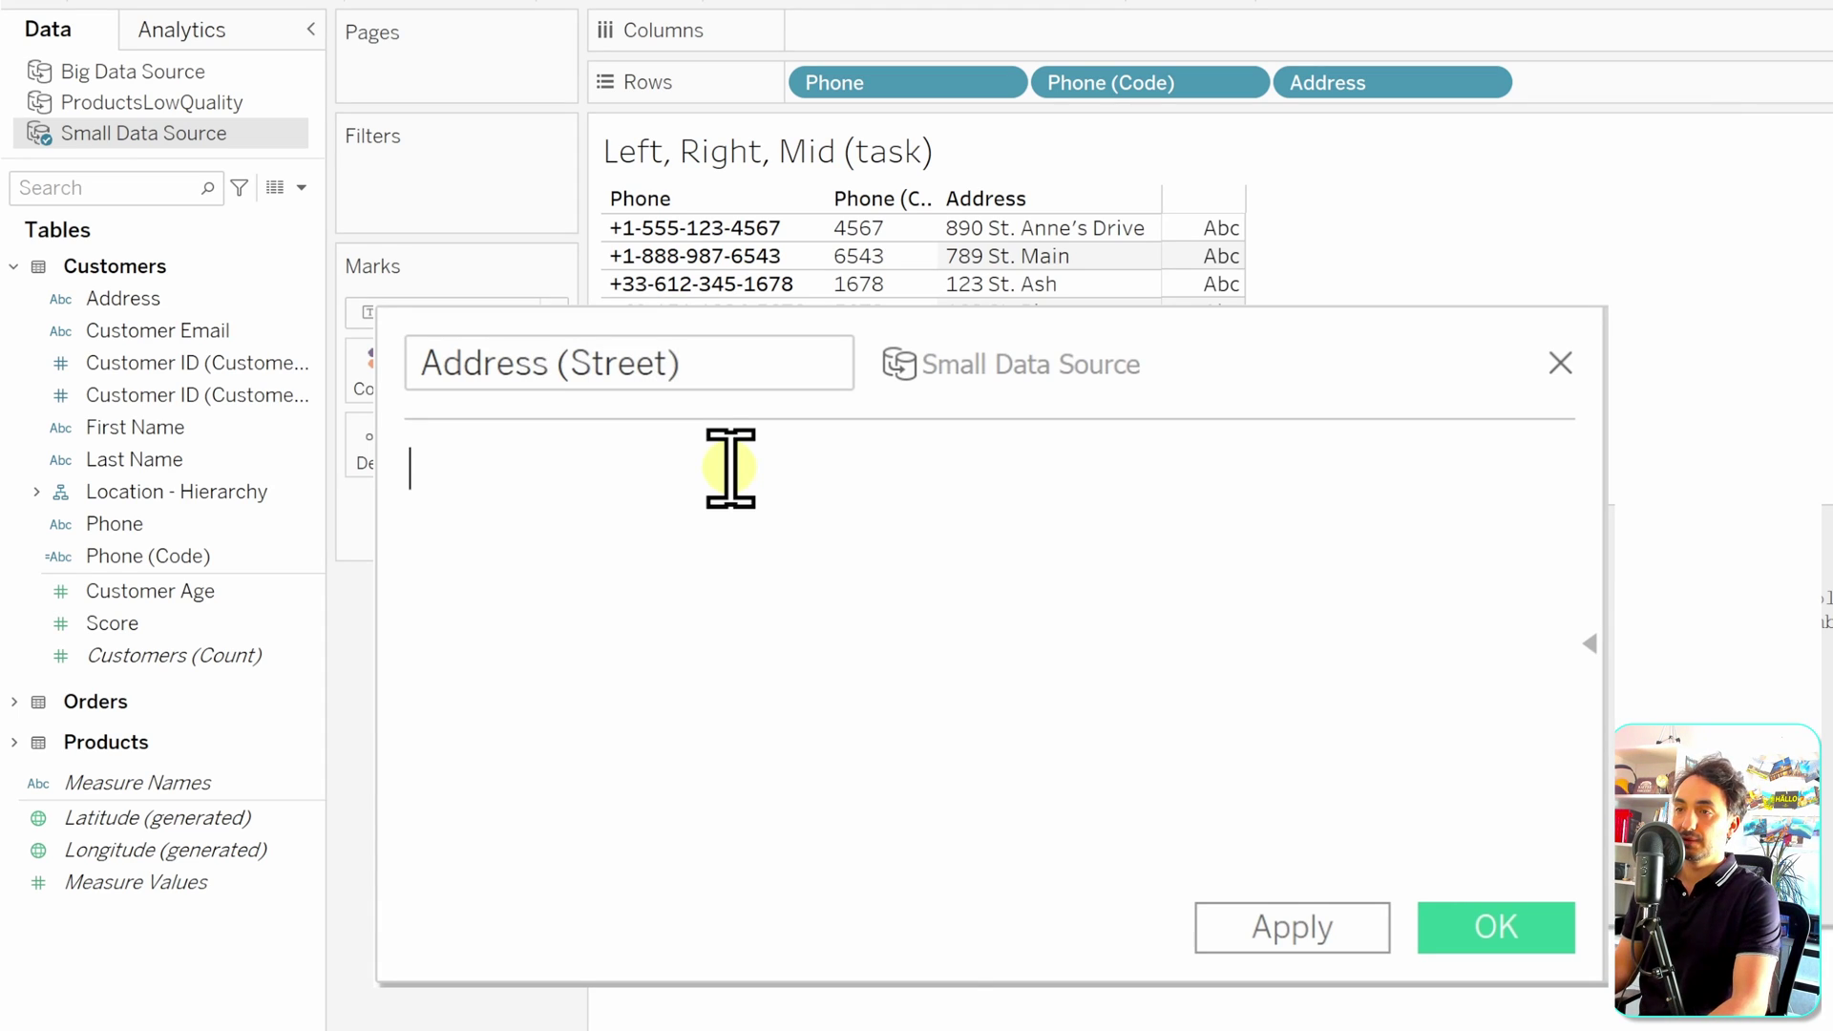
pyautogui.write('MID(')
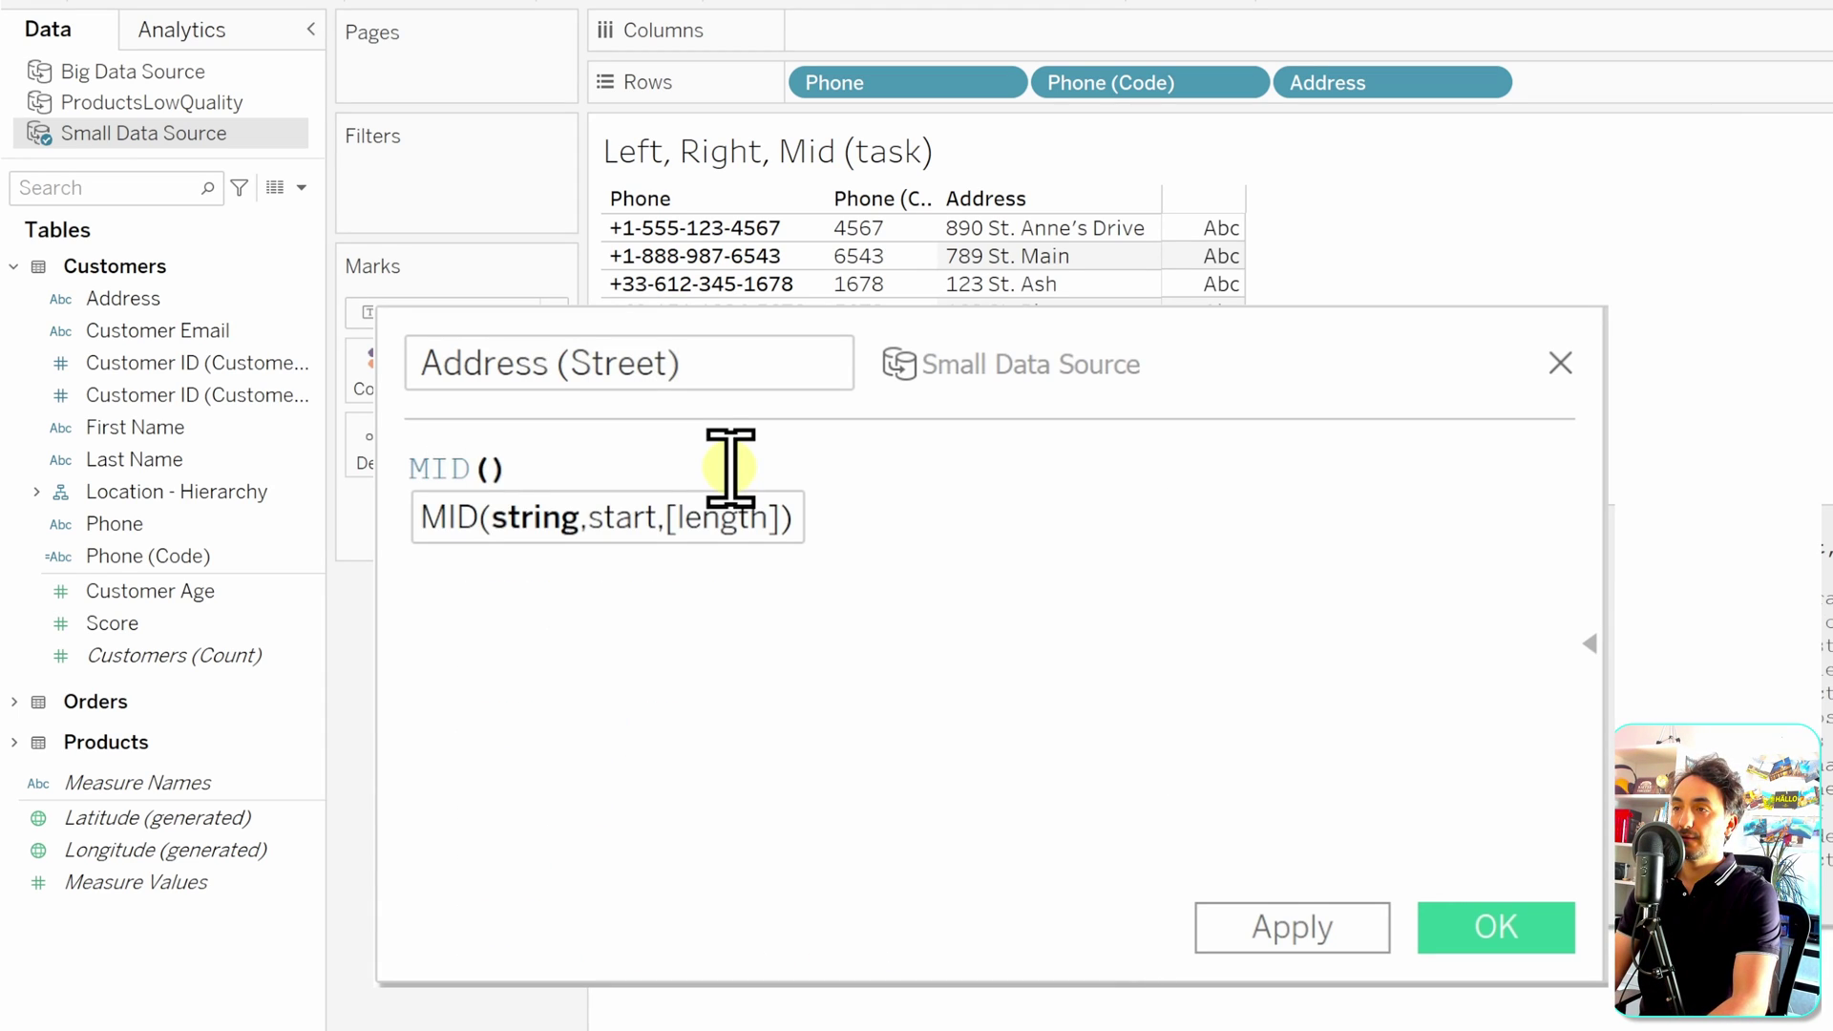
pyautogui.write('Ad')
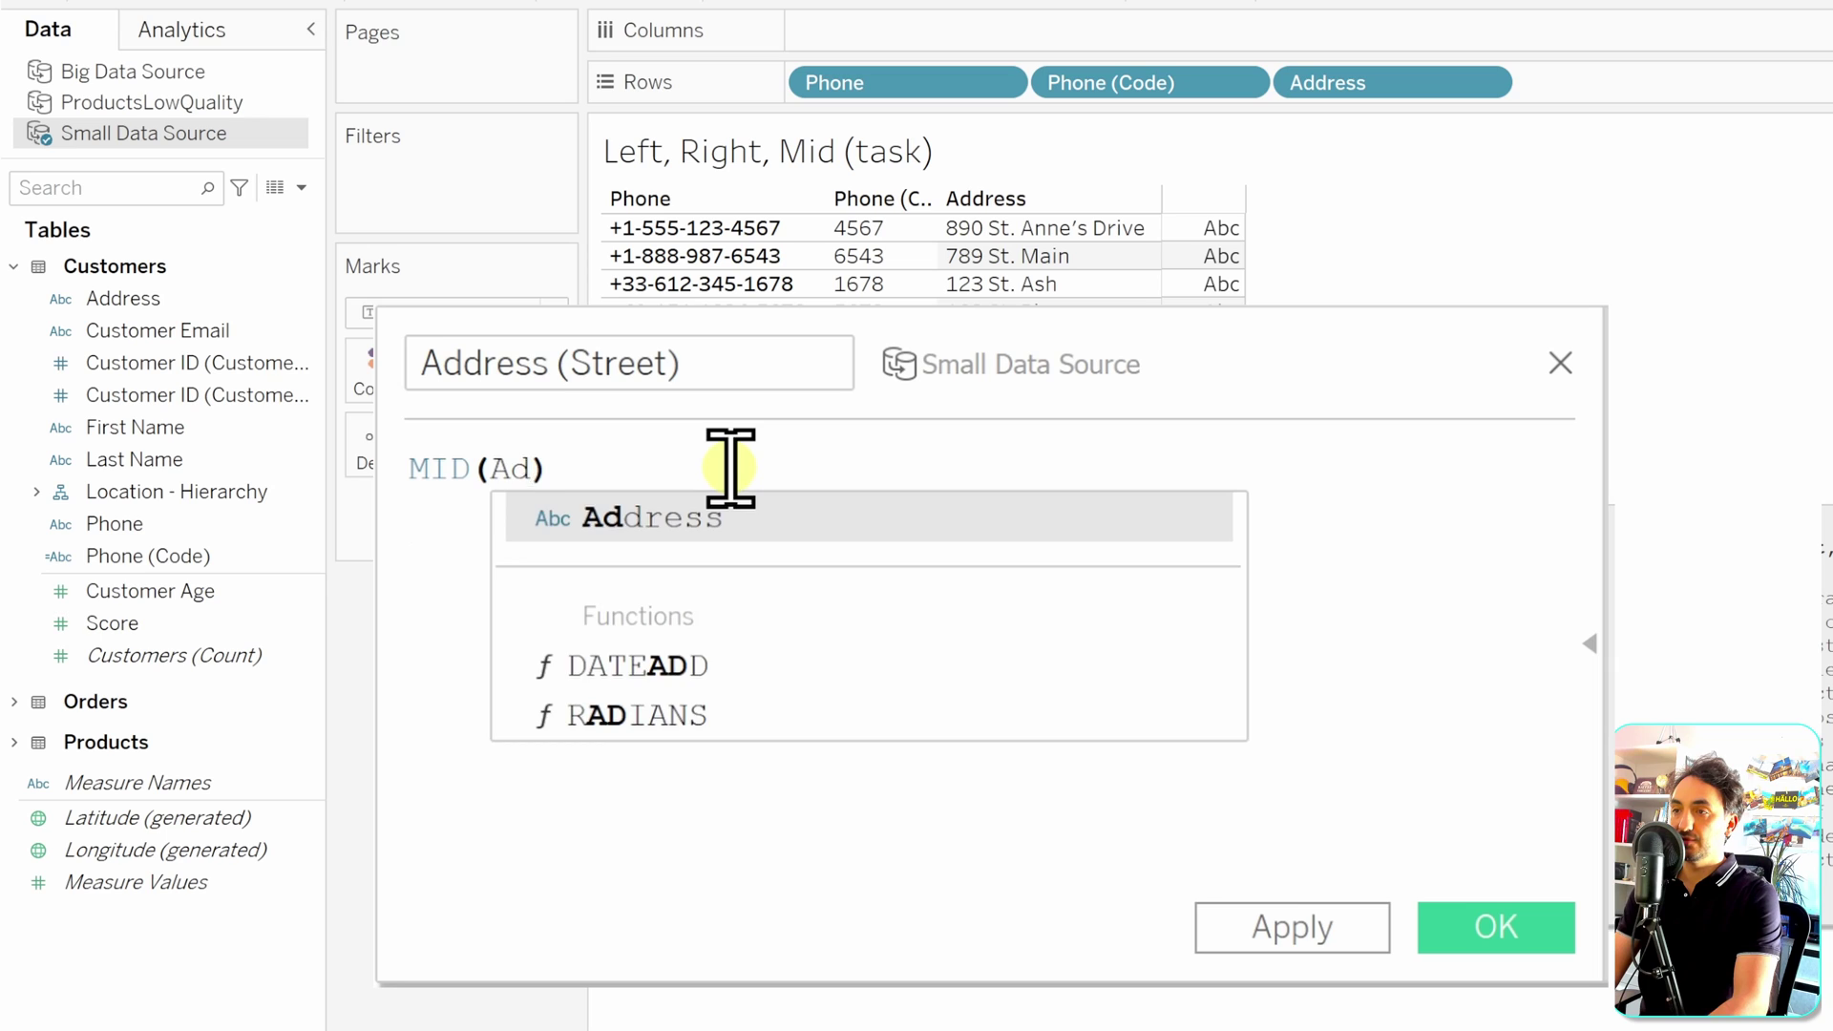
pyautogui.press('Return')
pyautogui.write(',')
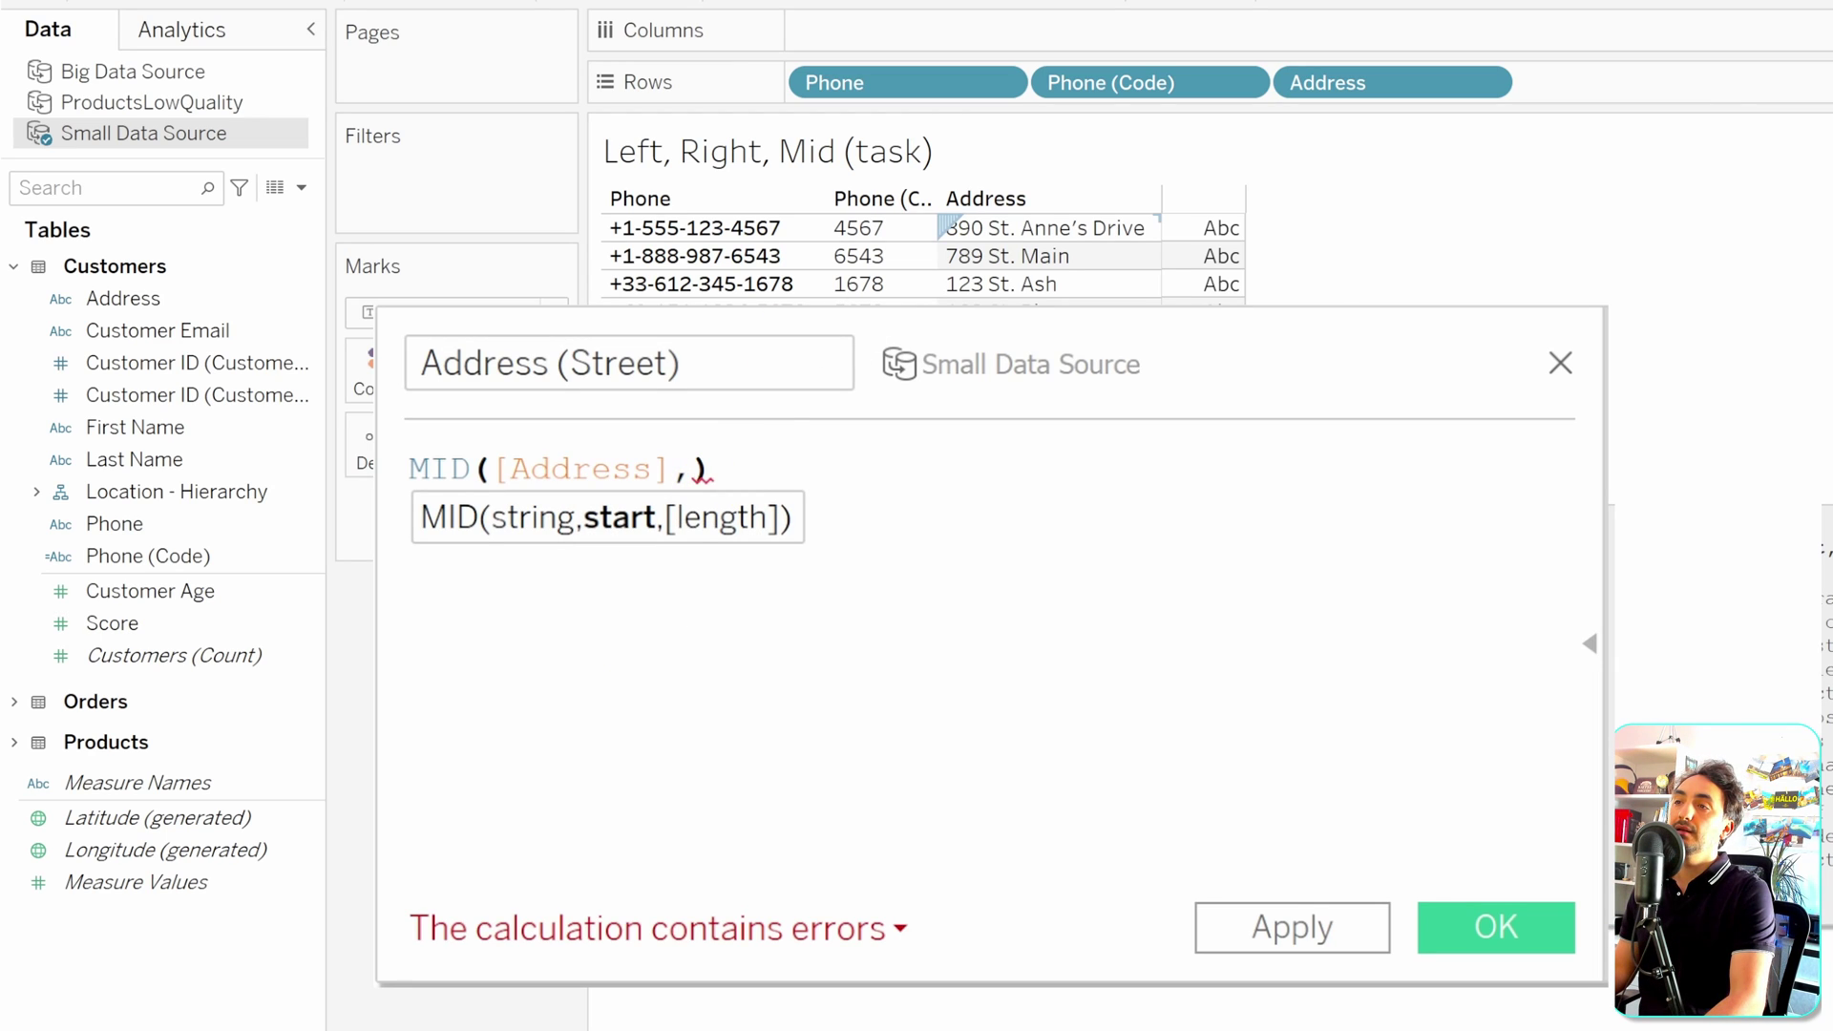
pyautogui.write('9')
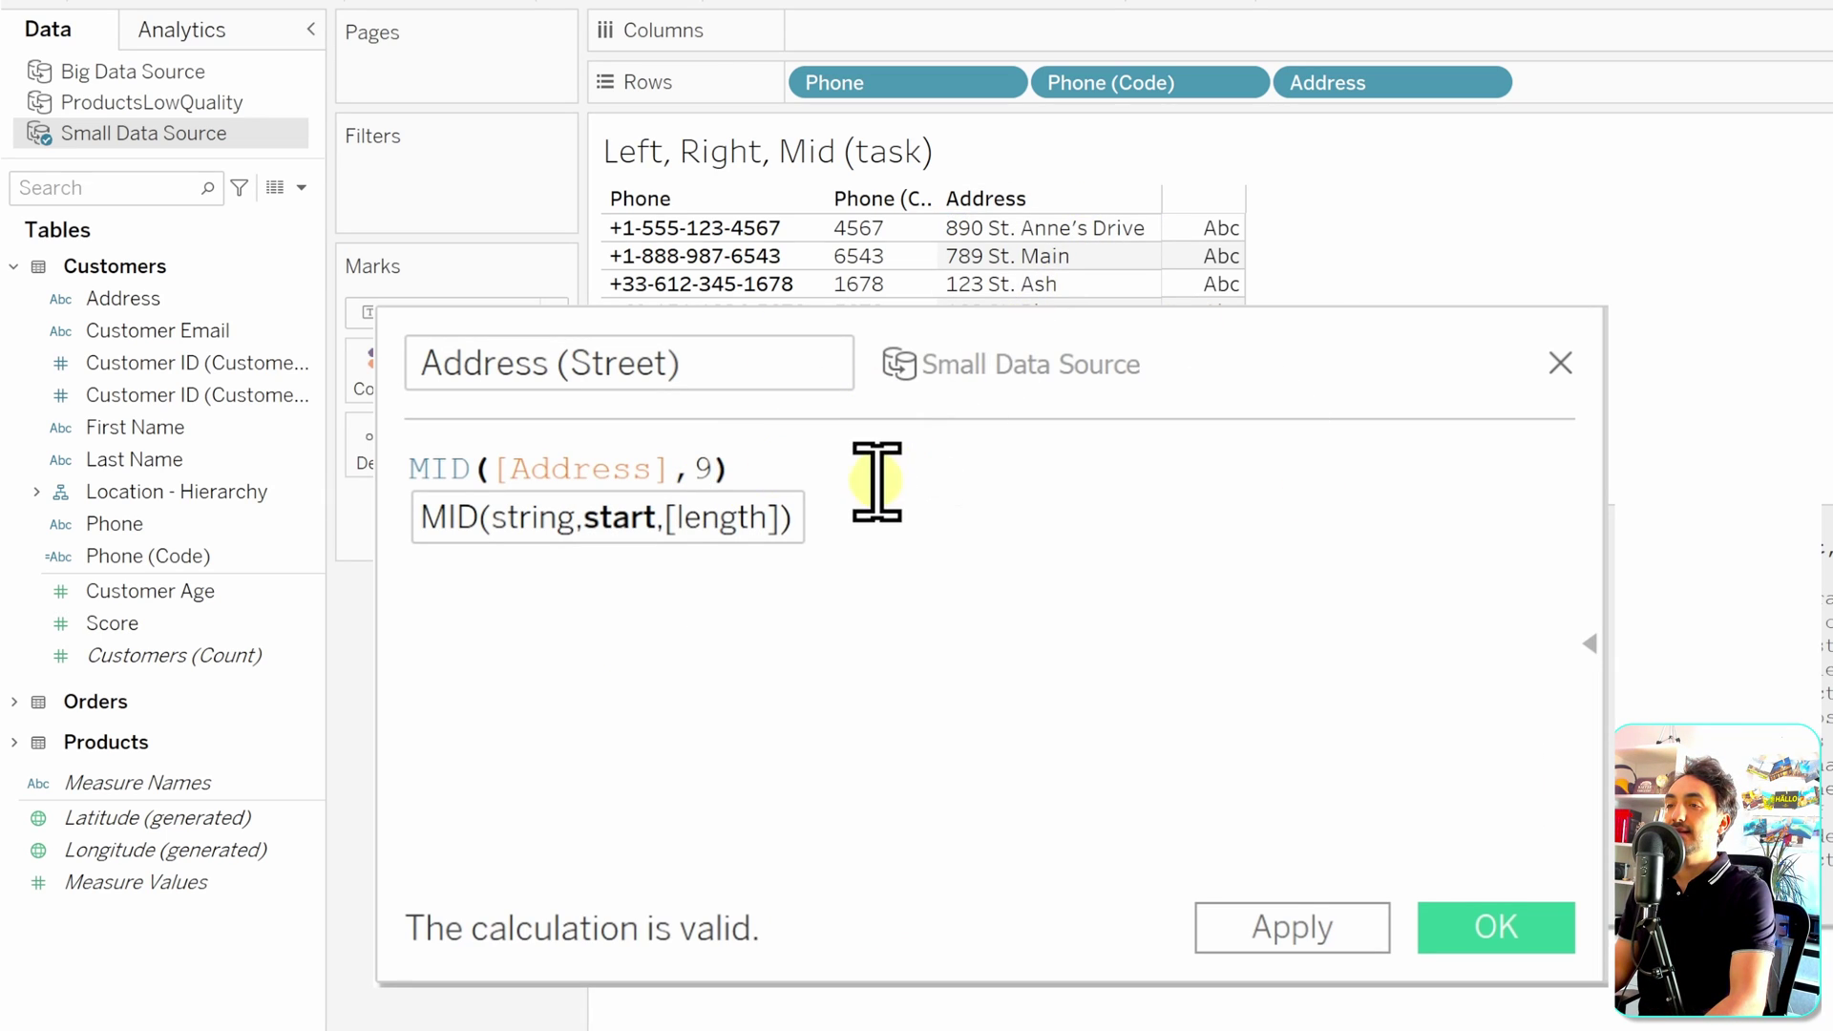
pyautogui.write(')')
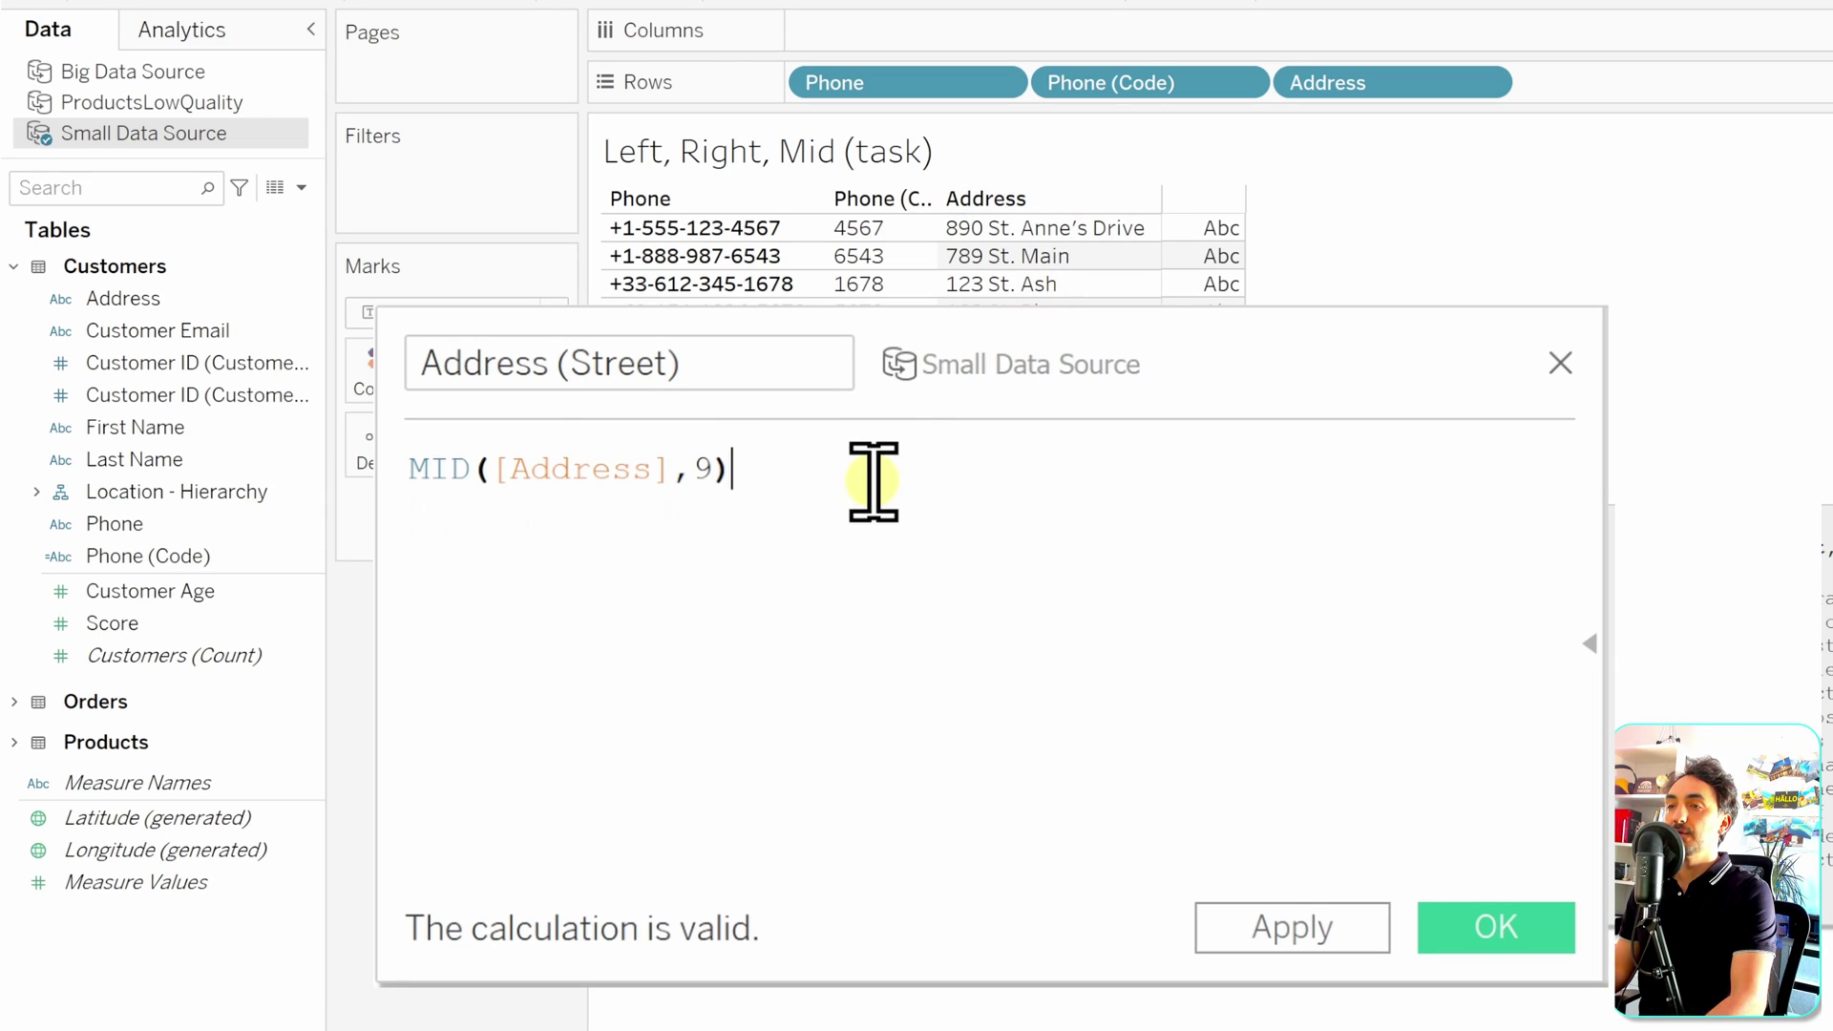
pyautogui.click(1321, 931)
pyautogui.click(1496, 926)
# Step: Put Address (Street) on Rows and widen its column so the street names fit
pyautogui.moveTo(265, 335); pyautogui.dragTo(1776, 82)
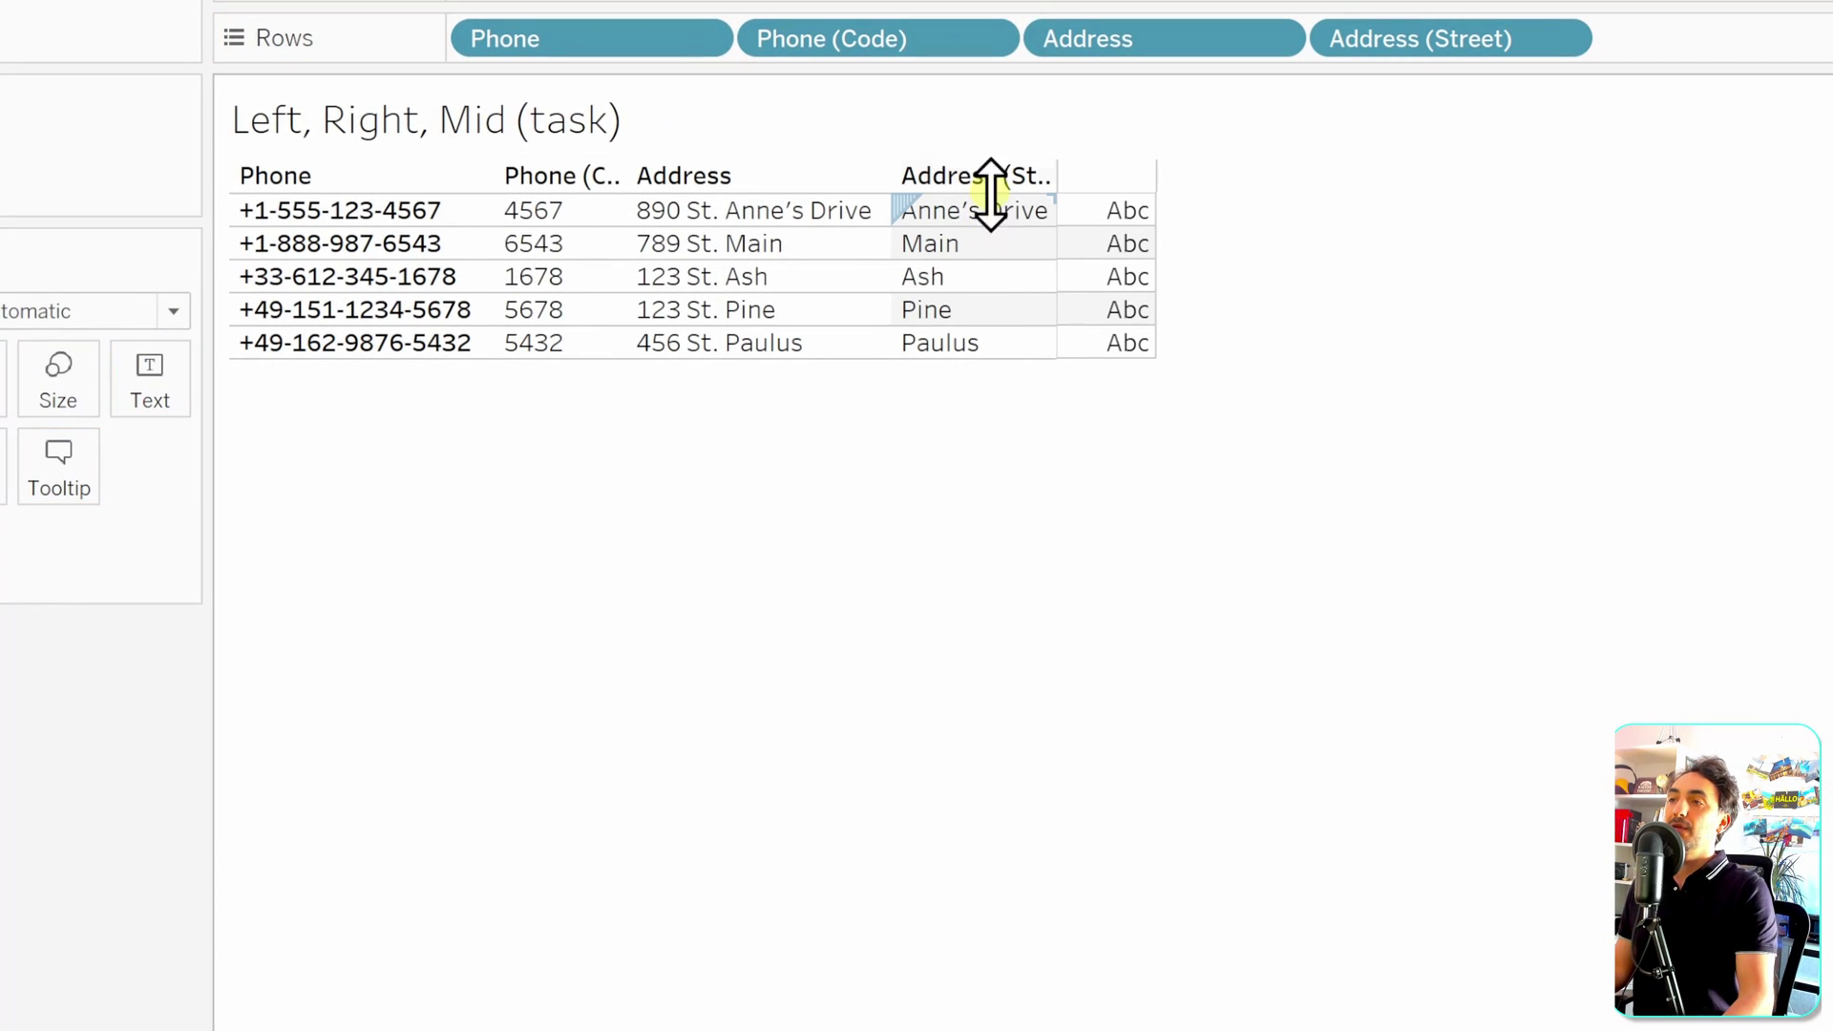
pyautogui.moveTo(1056, 295); pyautogui.dragTo(1117, 307)
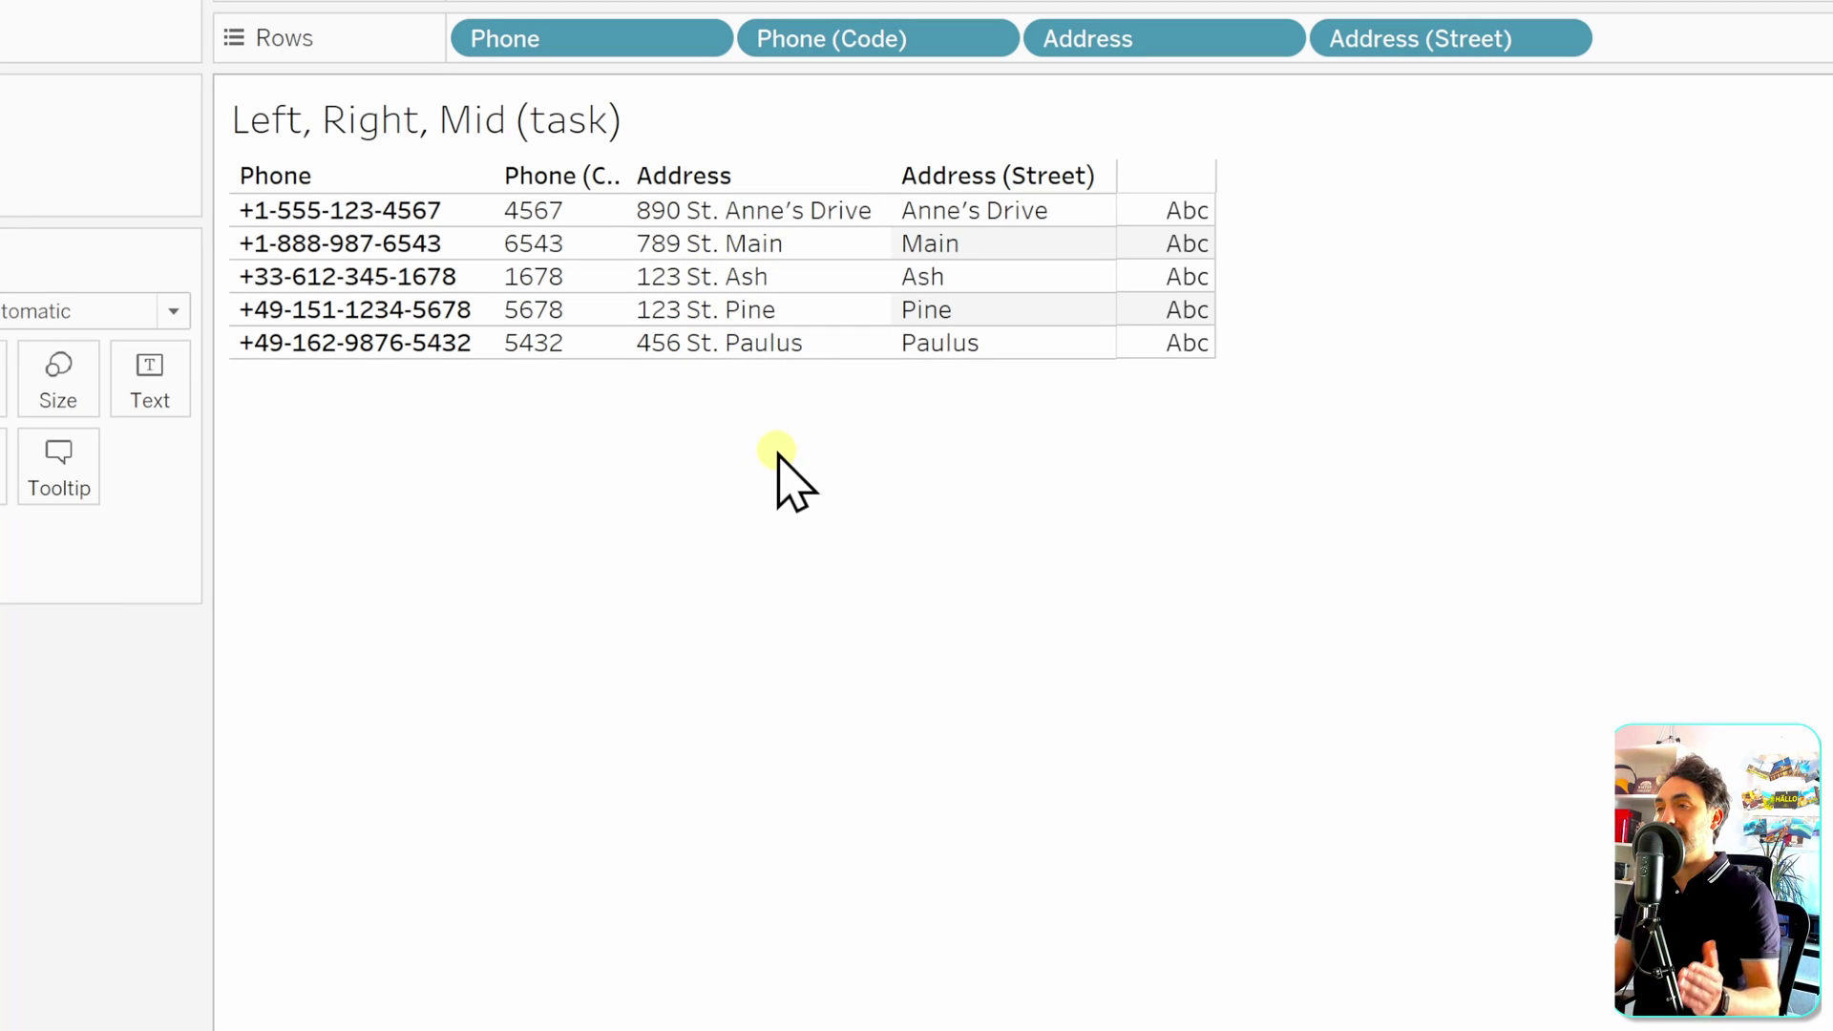
pyautogui.rightClick(3, 349)
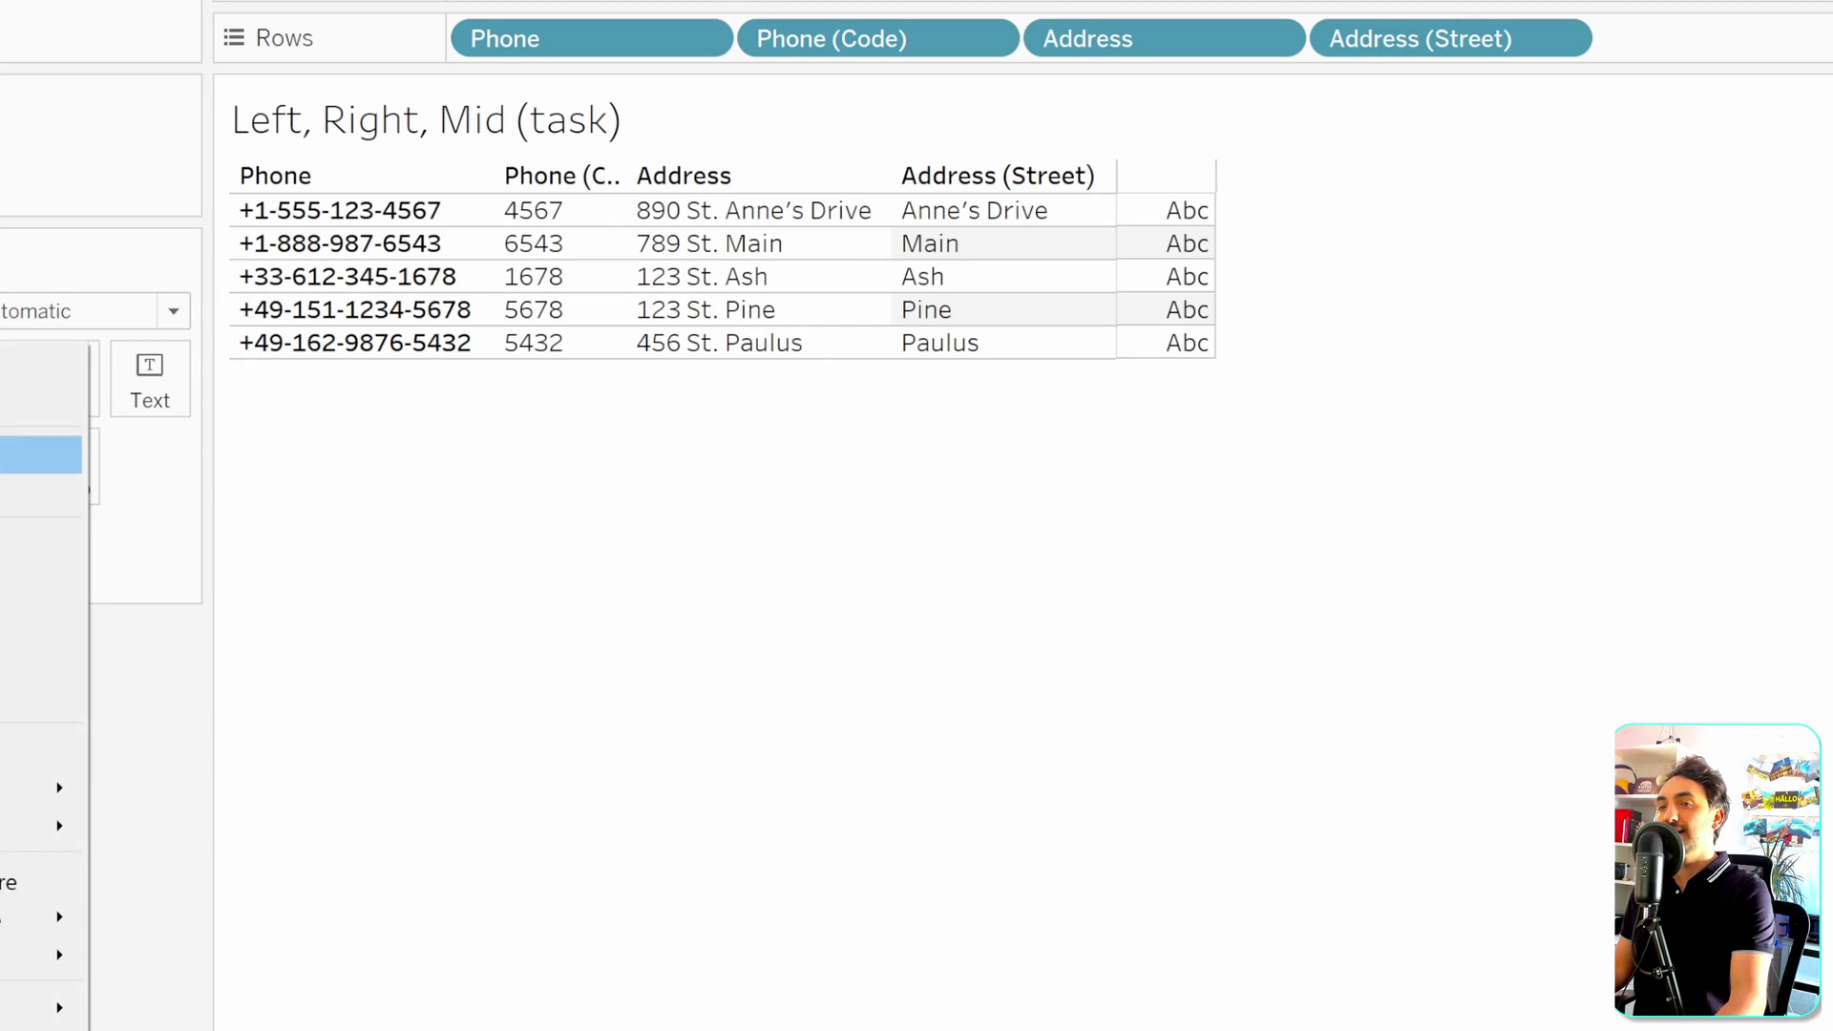
pyautogui.click(38, 545)
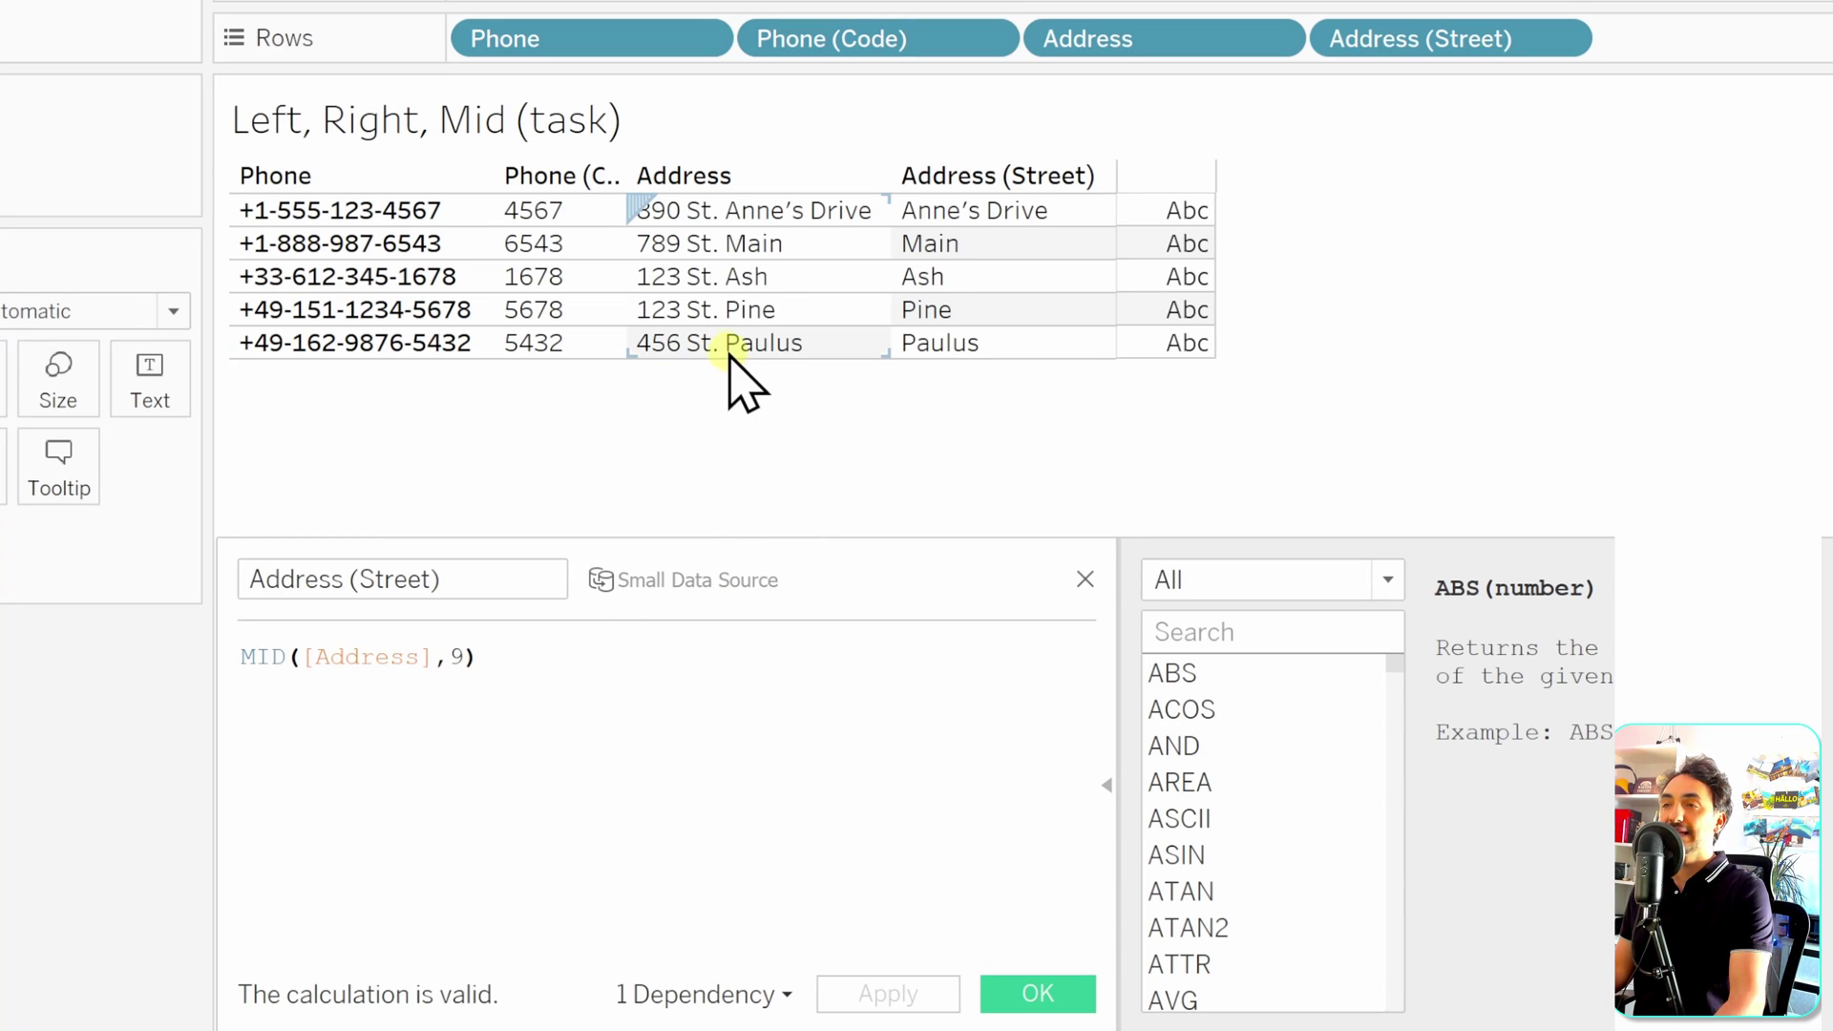
pyautogui.doubleClick(457, 656)
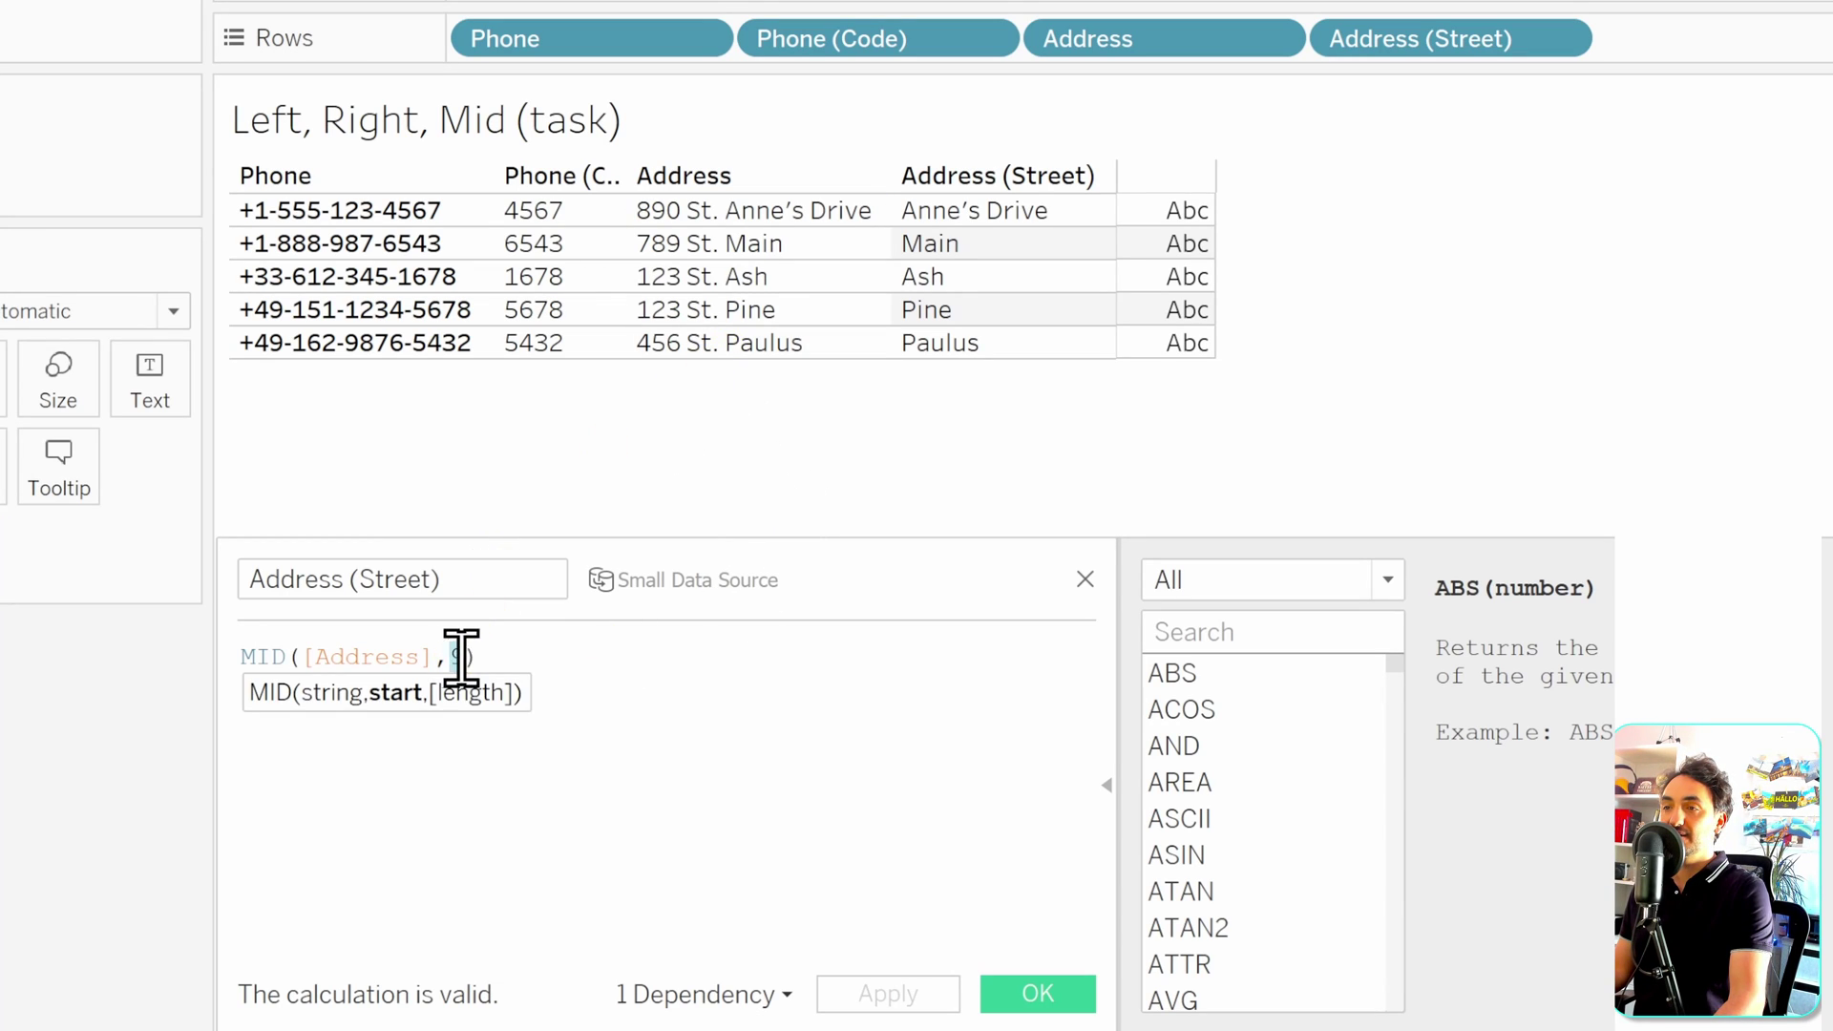
pyautogui.write('8')
pyautogui.click(890, 994)
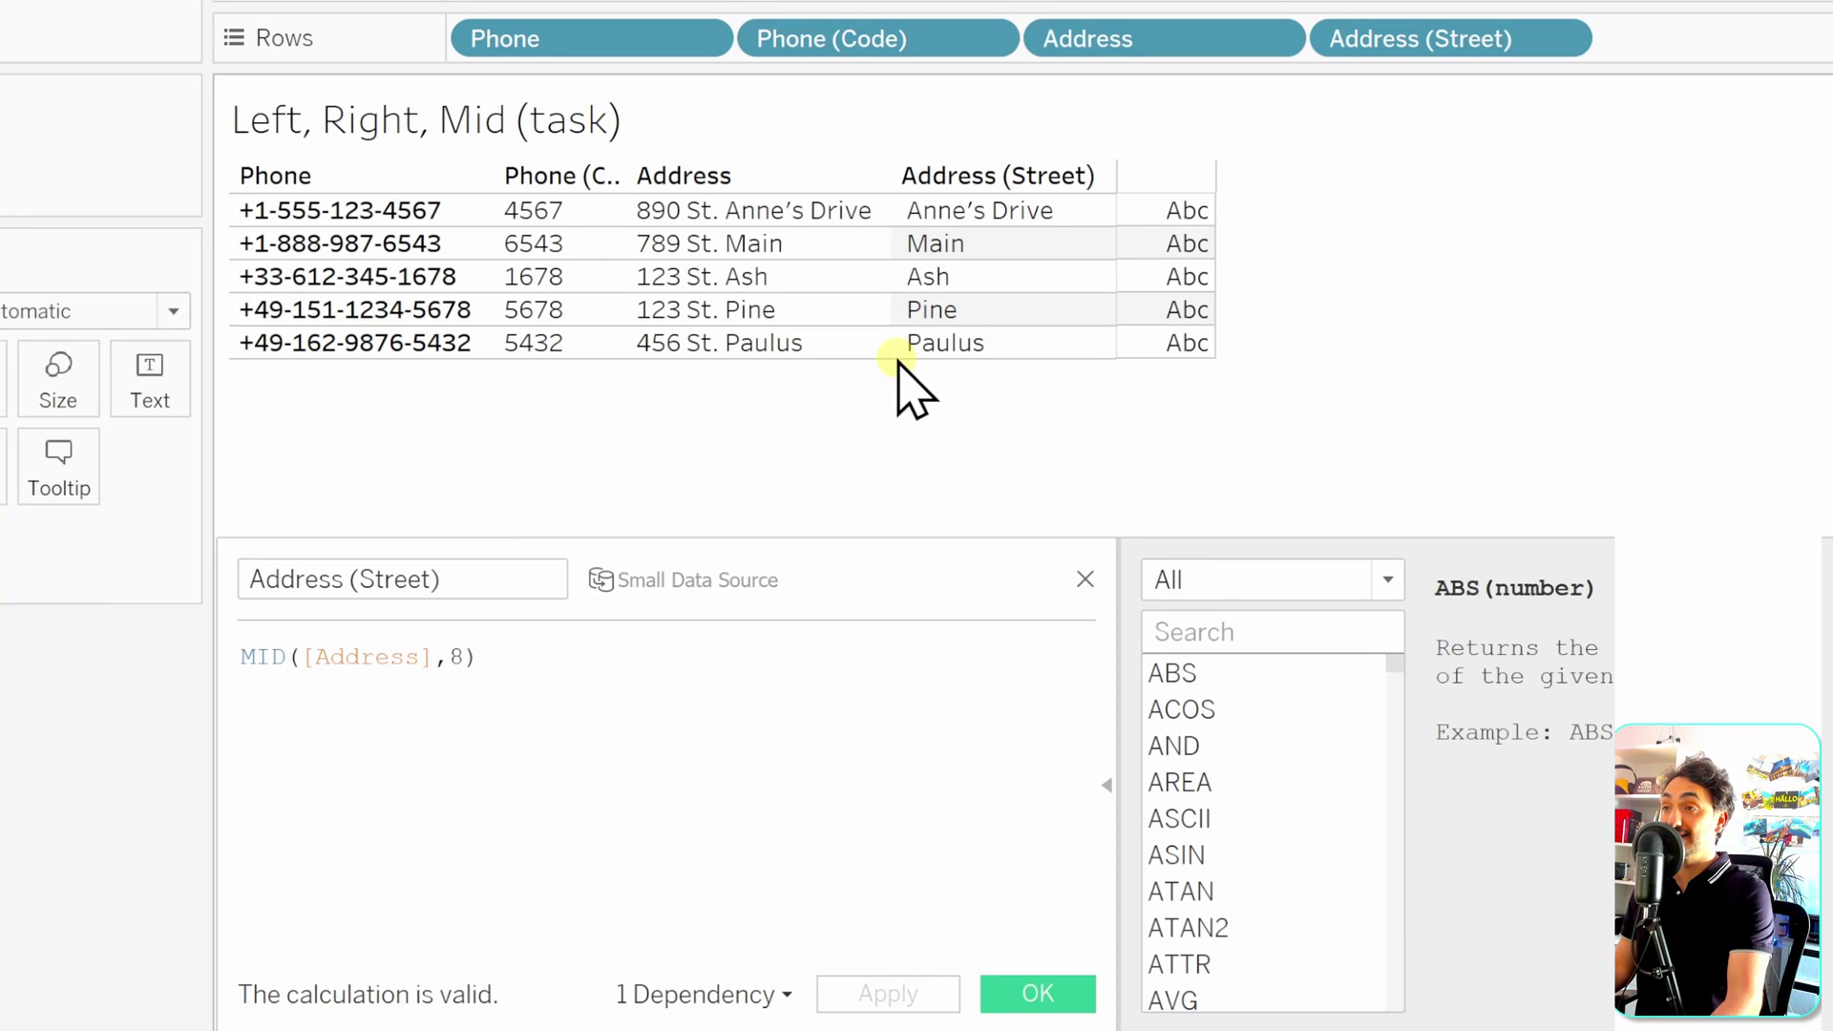
pyautogui.doubleClick(456, 656)
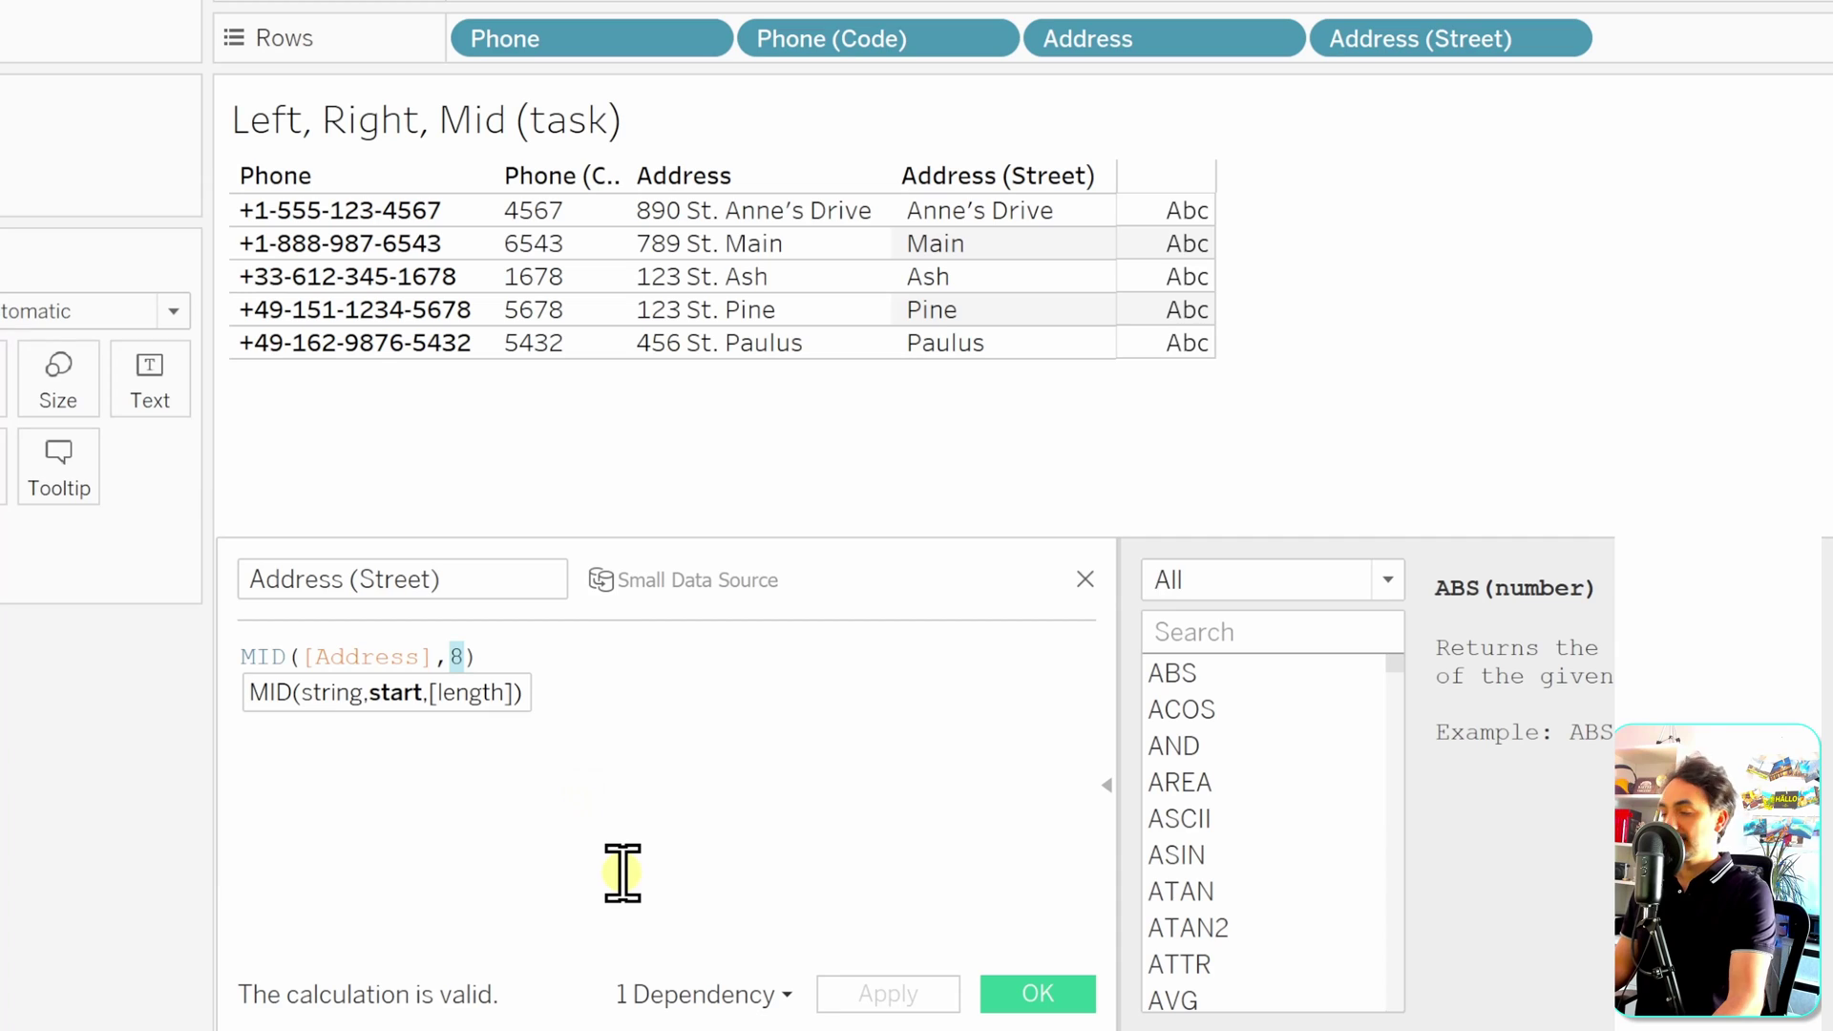
pyautogui.write('9')
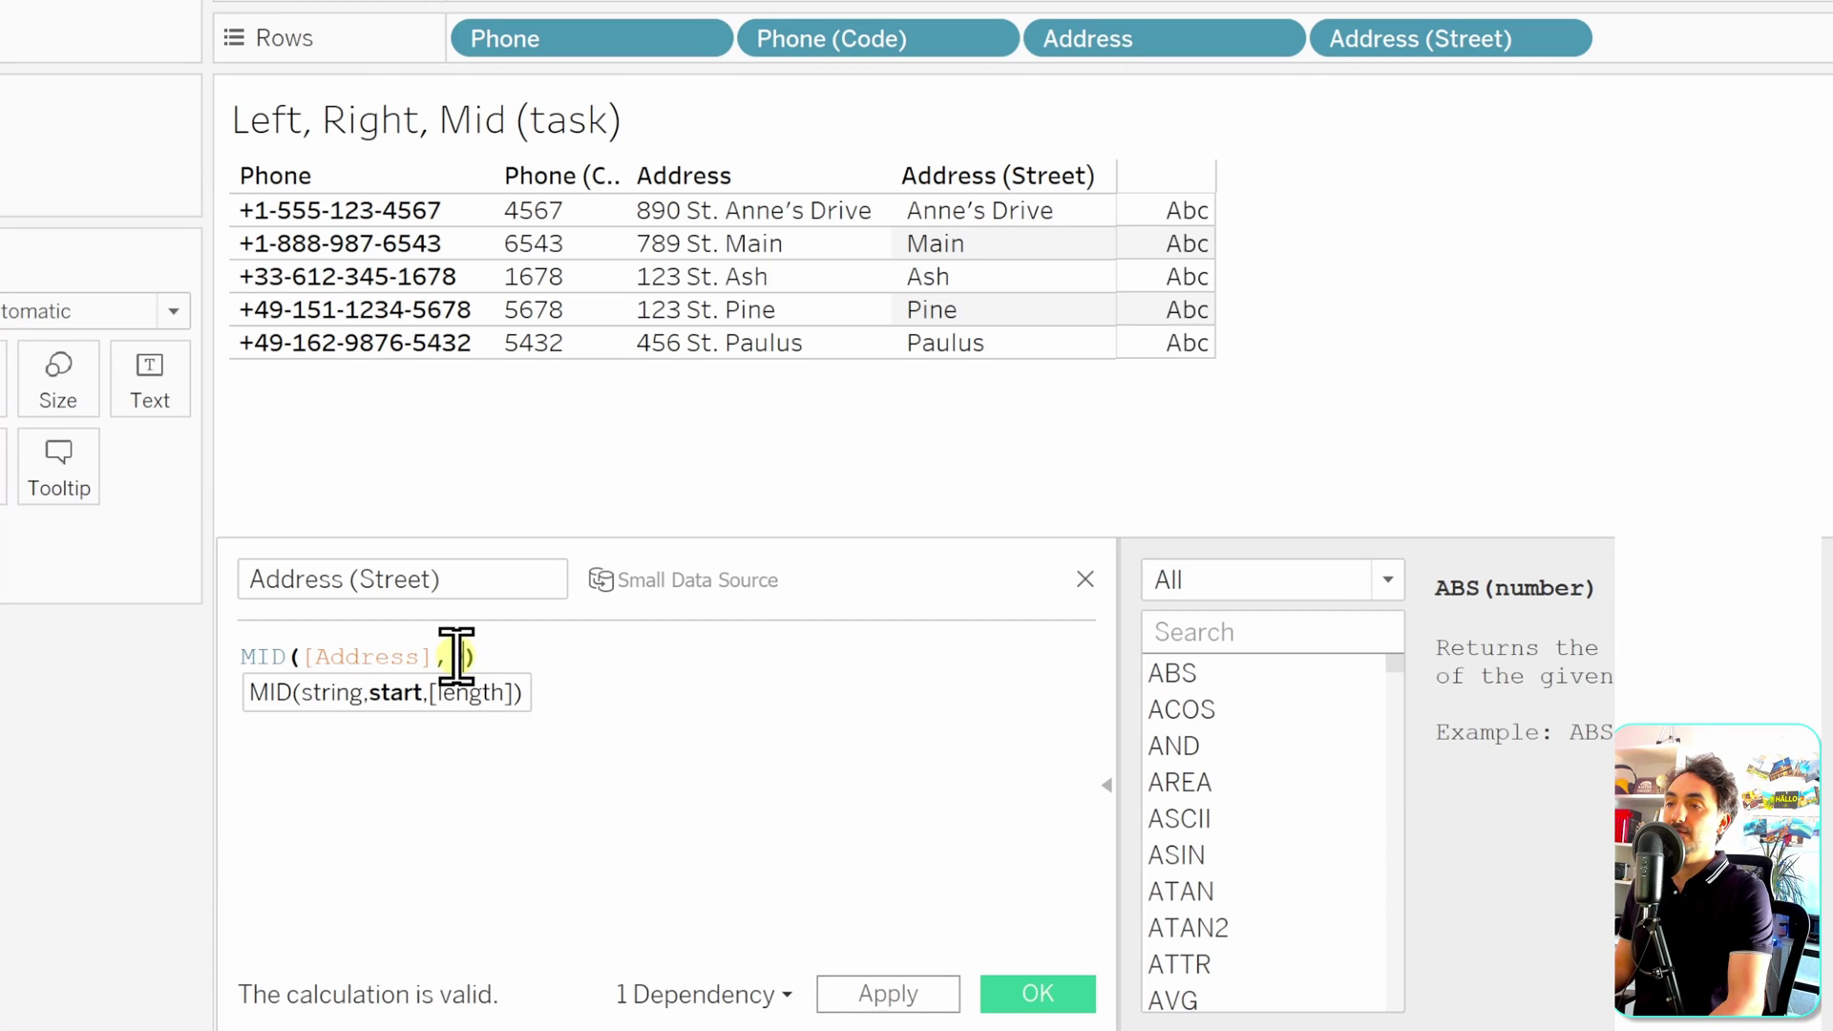
pyautogui.click(1037, 998)
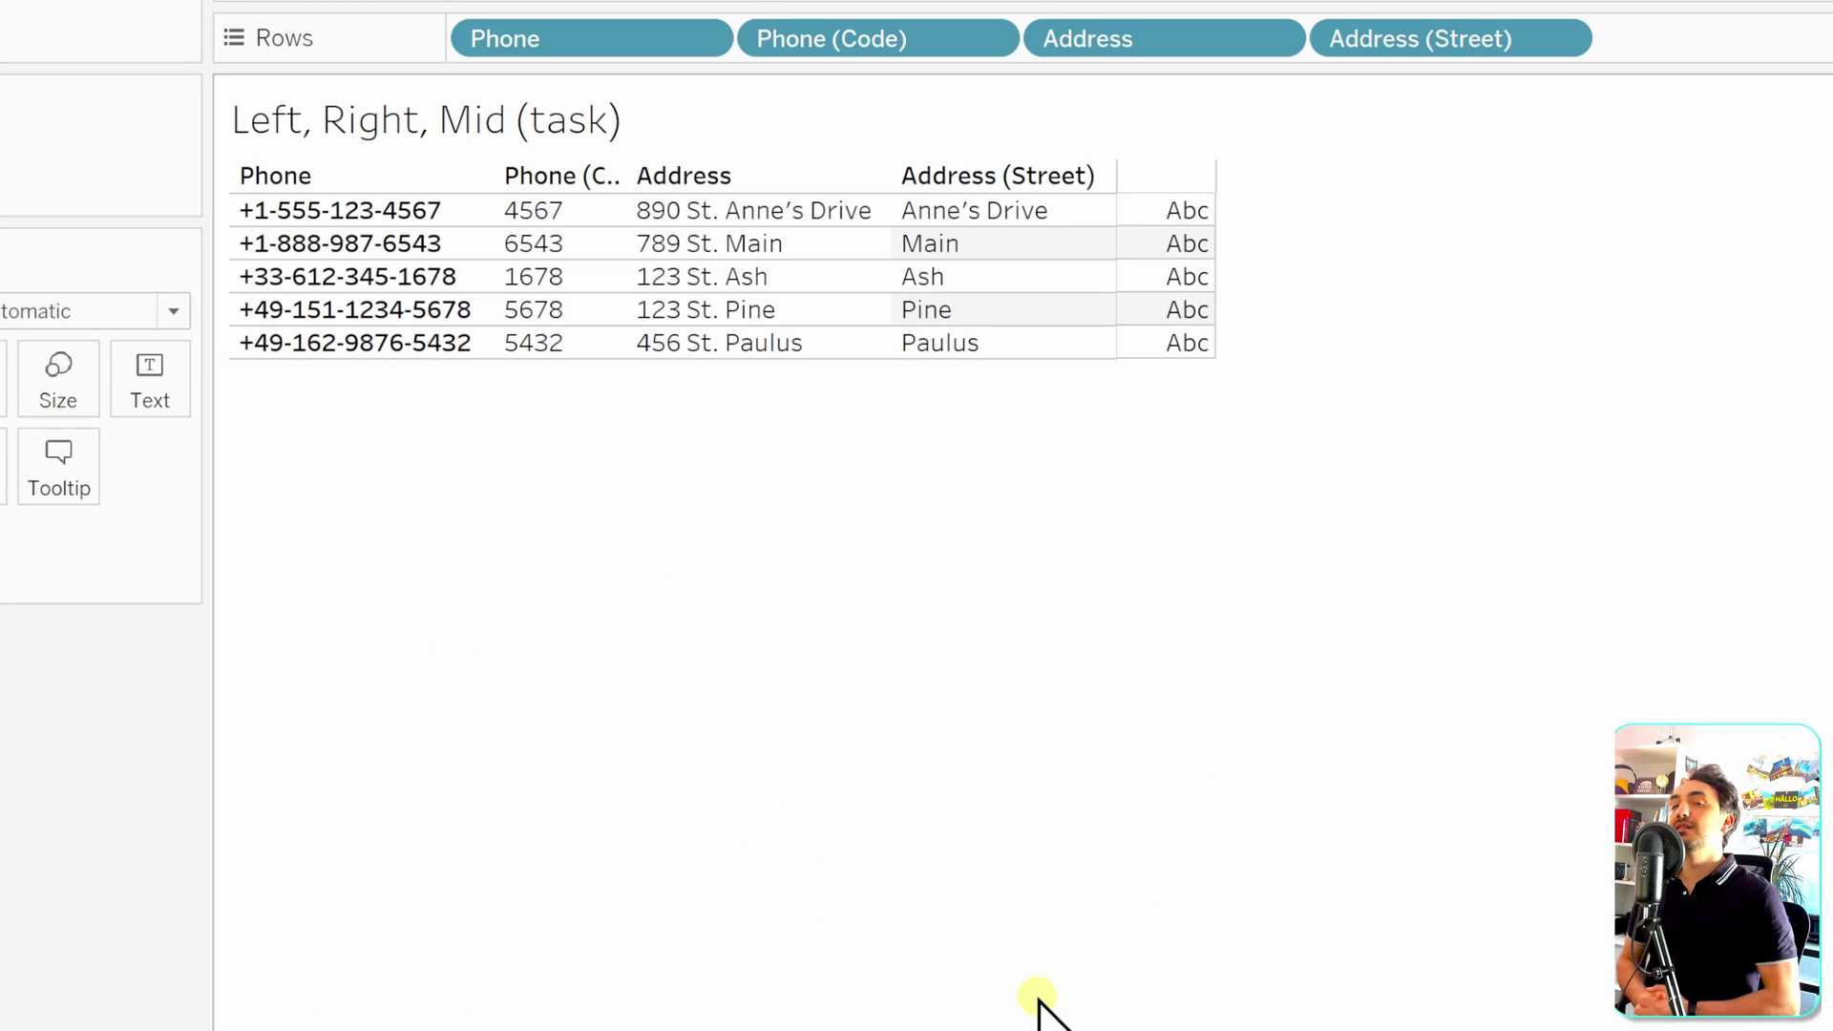